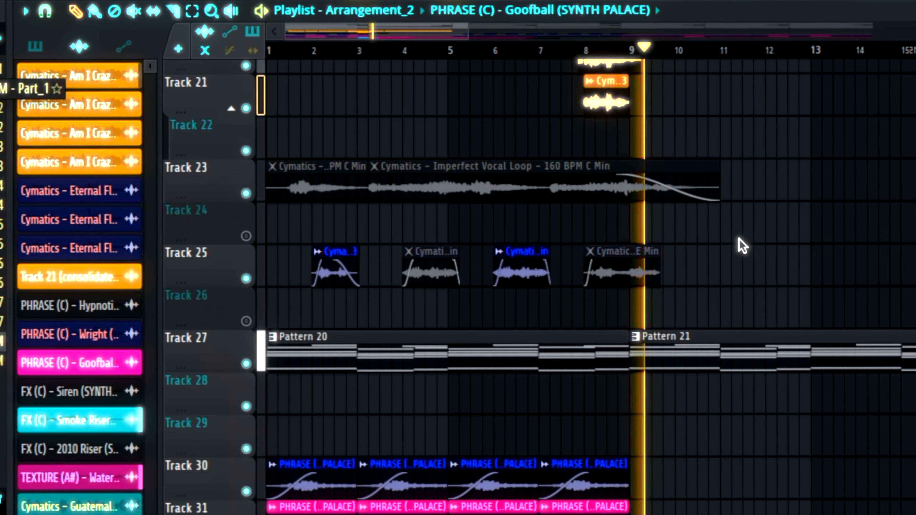
- Examine the drum, synth and vocal loop clips across the tracks of Arrangement_2 in the playlist
{"action": "scroll", "coordinate": [723, 250], "scroll_direction": "up", "scroll_amount": 5}
{"action": "scroll", "coordinate": [723, 251], "scroll_direction": "up", "scroll_amount": 17}
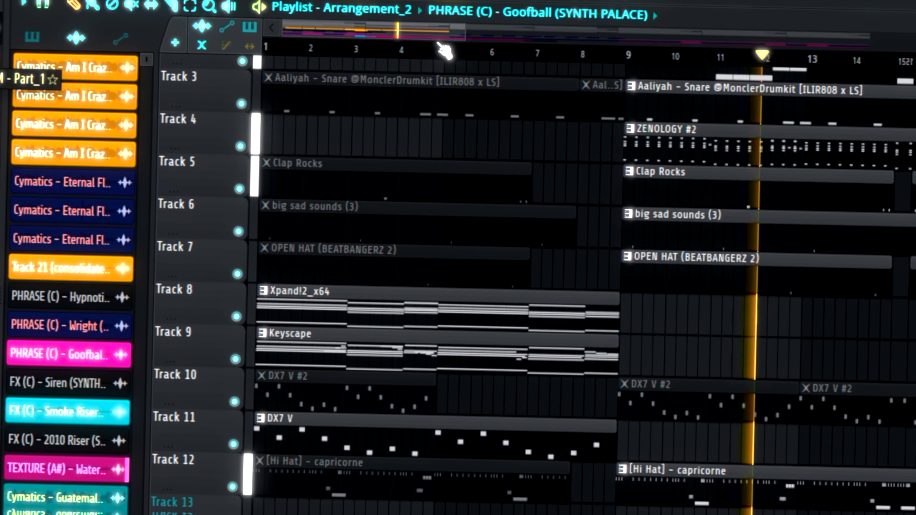
{"action": "left_click_drag", "start_coordinate": [447, 34], "coordinate": [552, 31]}
{"action": "scroll", "coordinate": [515, 164], "scroll_direction": "up", "scroll_amount": 2}
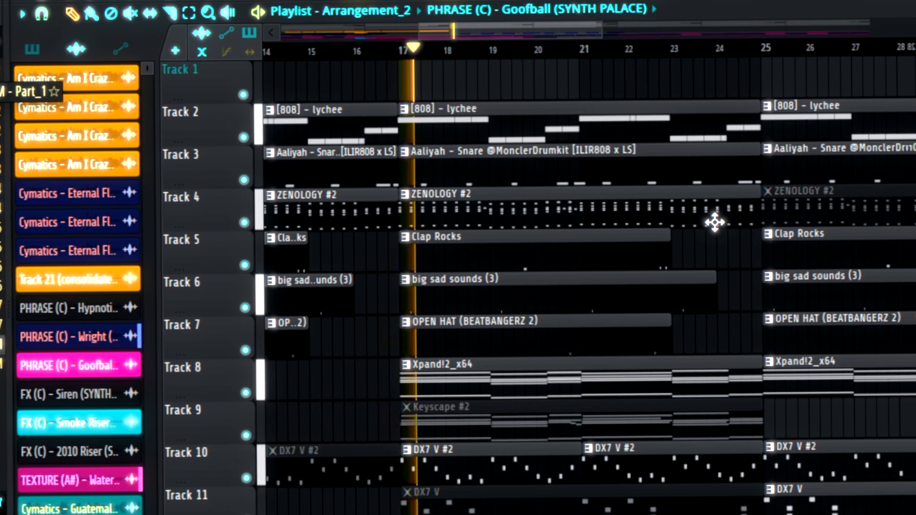
{"action": "scroll", "coordinate": [729, 221], "scroll_direction": "down", "scroll_amount": 7}
{"action": "scroll", "coordinate": [721, 224], "scroll_direction": "down", "scroll_amount": 4}
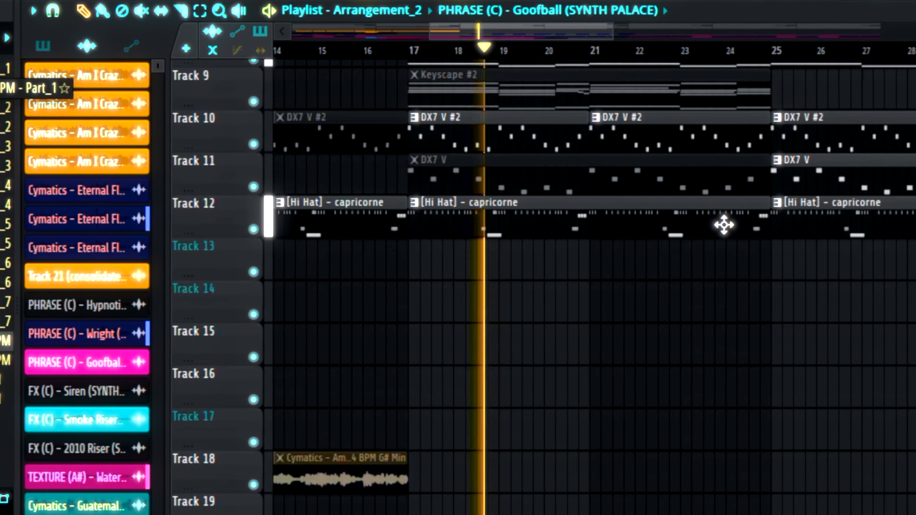
{"action": "scroll", "coordinate": [722, 225], "scroll_direction": "up", "scroll_amount": 10}
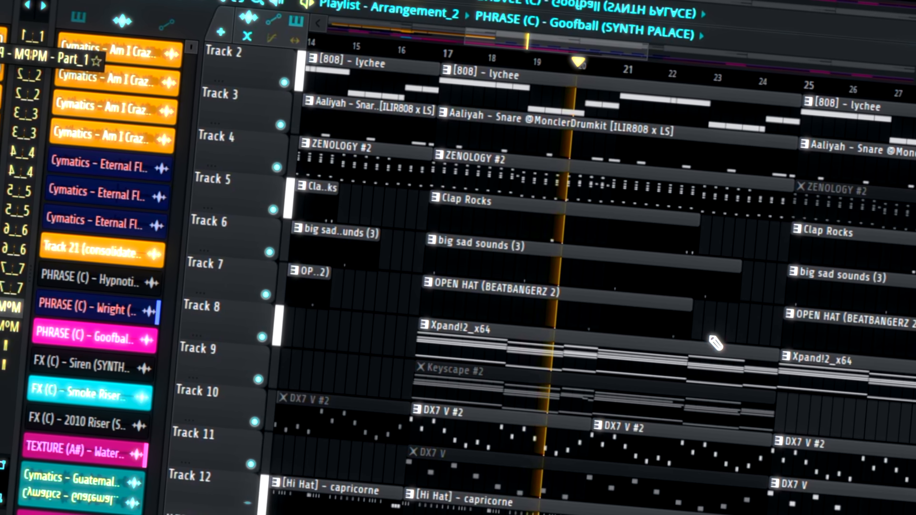
{"action": "left_click", "coordinate": [704, 355]}
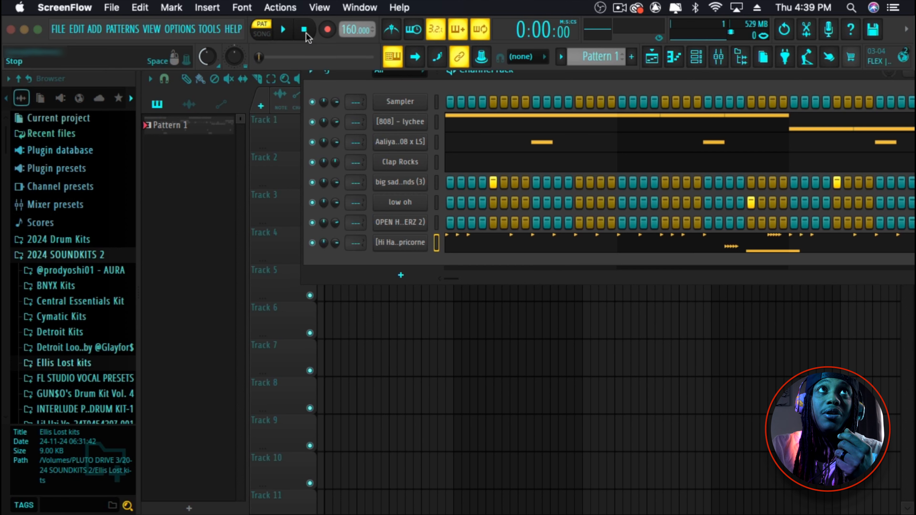
- Play Pattern 1 and examine the [808] - lychee channel's notes in its piano roll
{"action": "left_click", "coordinate": [291, 33]}
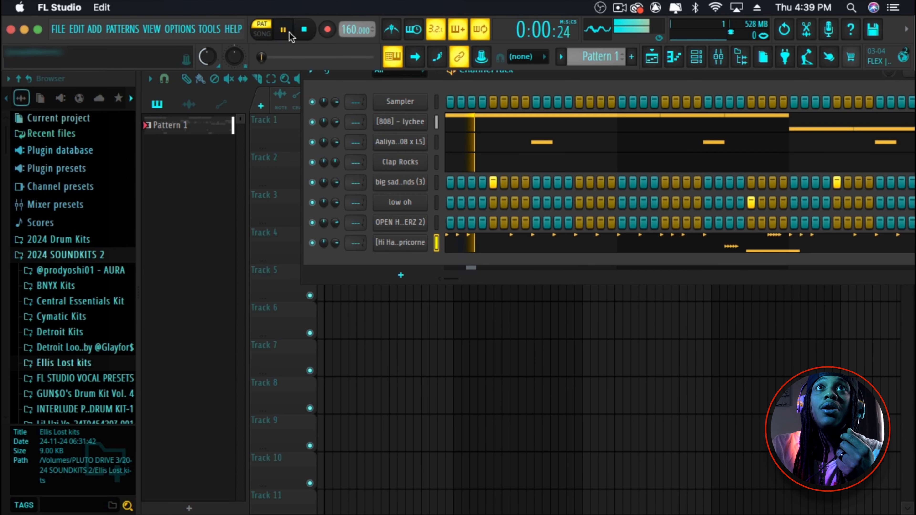
{"action": "left_click", "coordinate": [491, 126]}
{"action": "scroll", "coordinate": [451, 217], "scroll_direction": "up", "scroll_amount": 5}
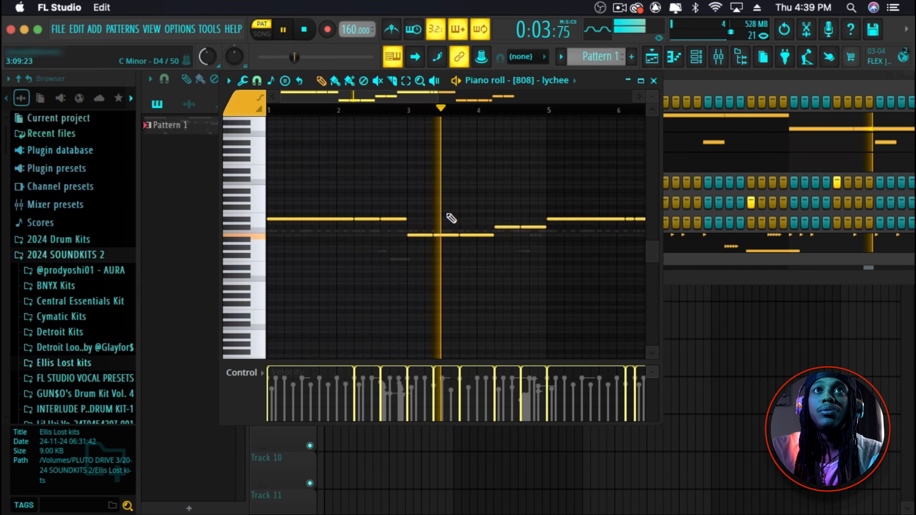
{"action": "left_click_drag", "start_coordinate": [428, 95], "coordinate": [450, 96]}
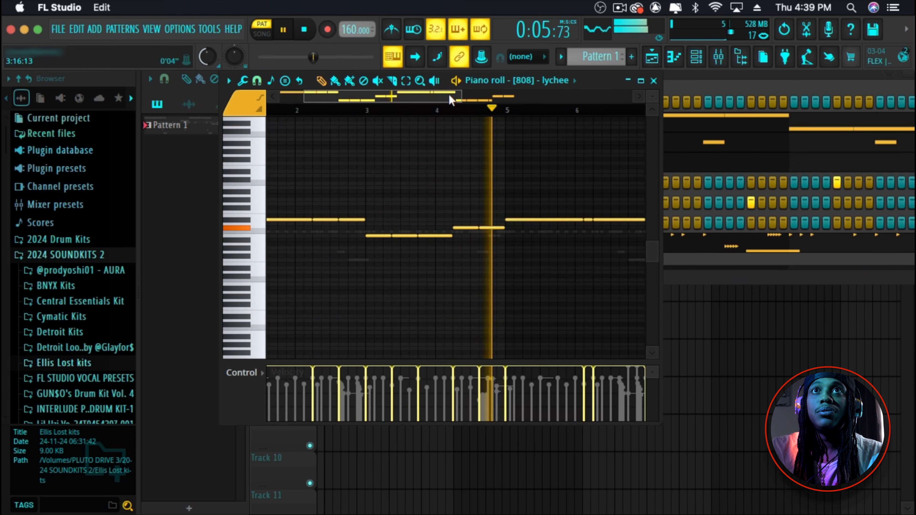
{"action": "left_click", "coordinate": [654, 80]}
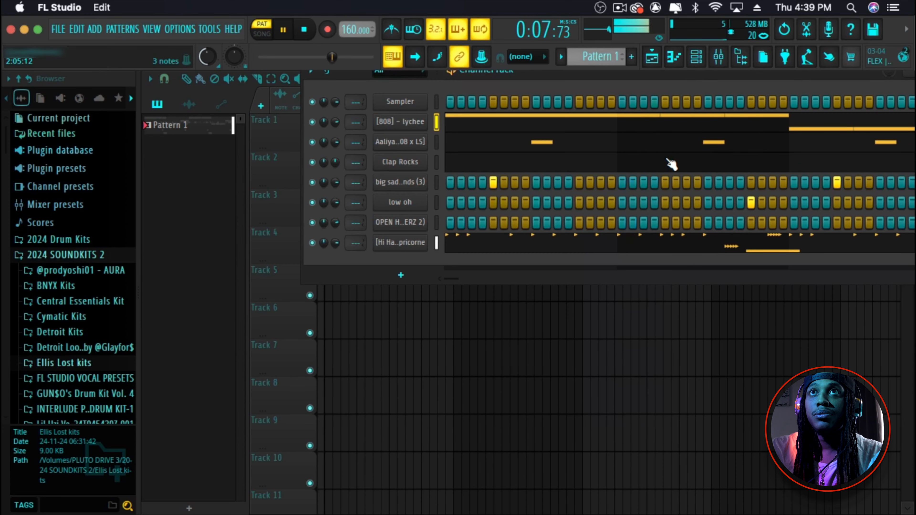
- Examine the notes of the Aaliyah snare and [Hi Hat] - capricorne channels in their piano rolls, and stop playback
{"action": "left_click", "coordinate": [654, 144]}
{"action": "scroll", "coordinate": [505, 235], "scroll_direction": "down", "scroll_amount": 2}
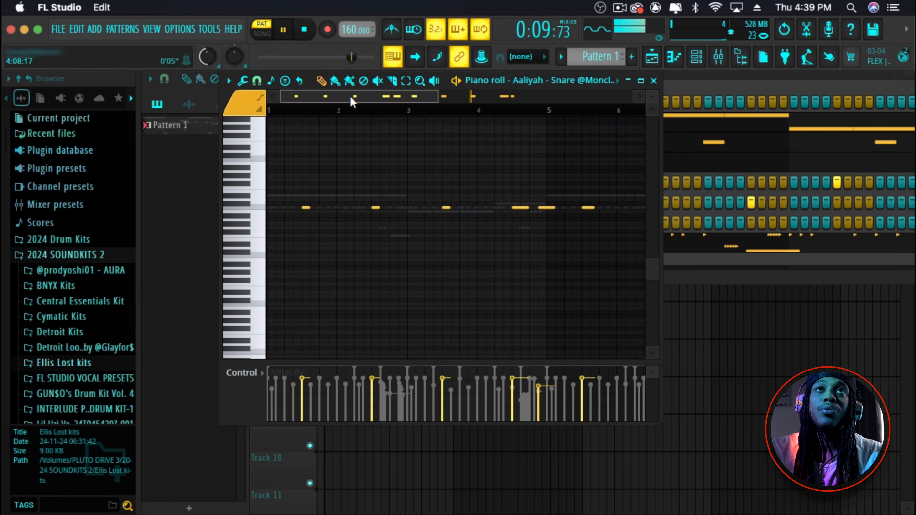
{"action": "left_click", "coordinate": [654, 80]}
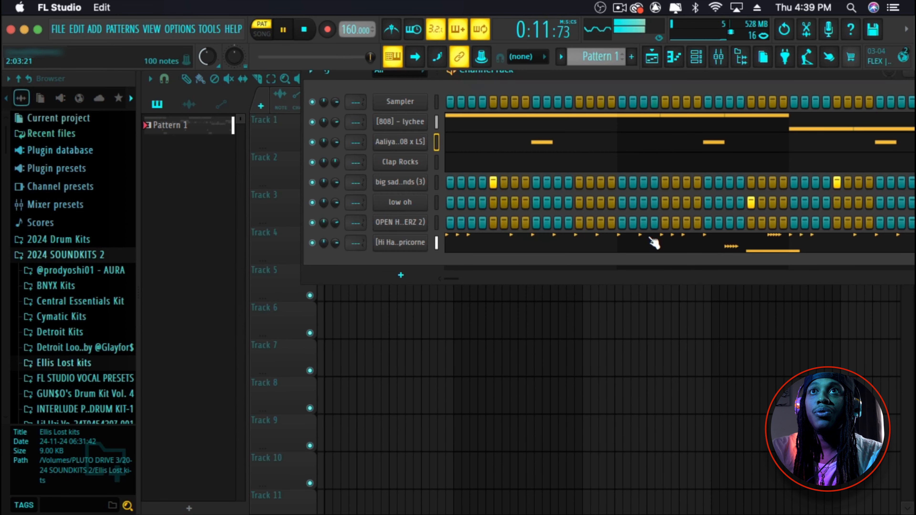
{"action": "left_click", "coordinate": [655, 243]}
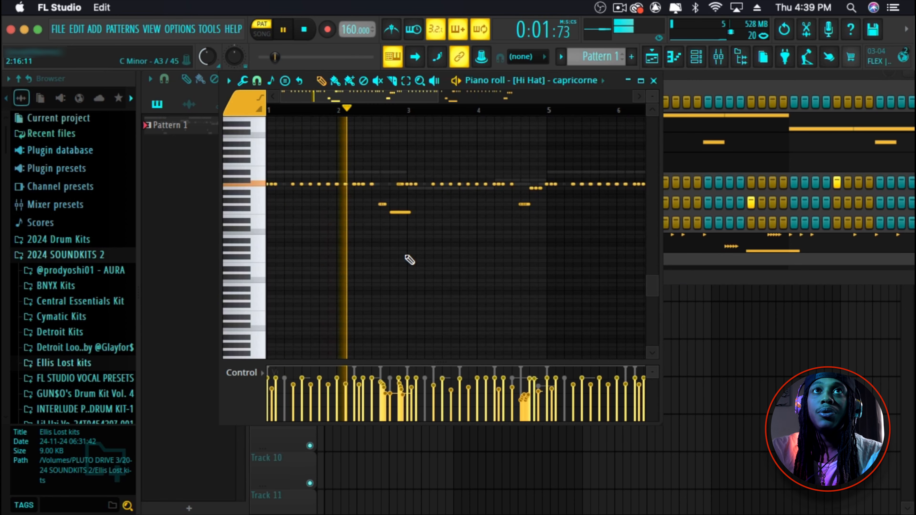
{"action": "key", "text": "space"}
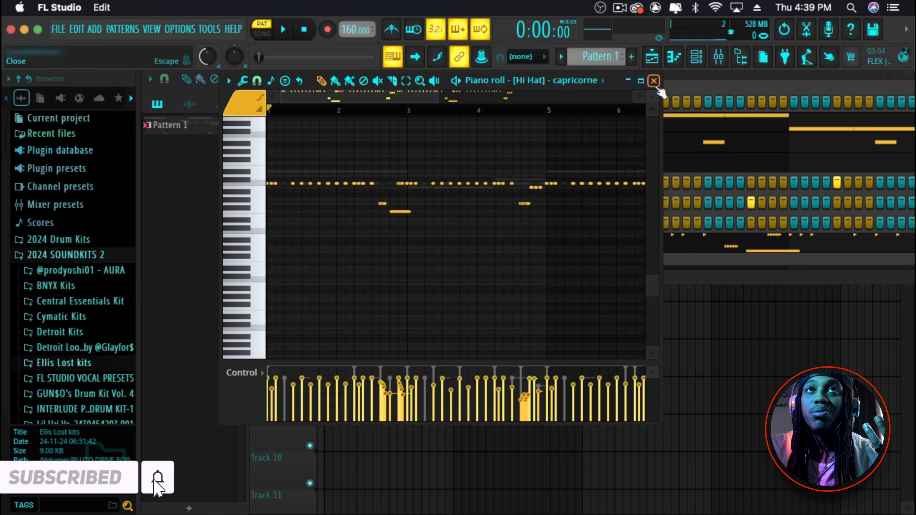
{"action": "left_click", "coordinate": [654, 80]}
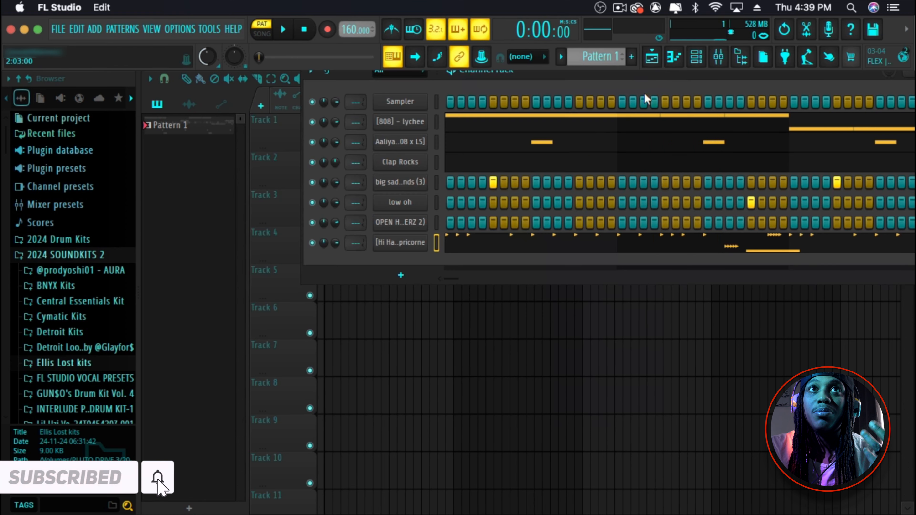
- View the sampler settings of the OPEN HAT (BEATBANGERZ 2) and big sad sounds (3) channels
{"action": "left_click", "coordinate": [418, 222]}
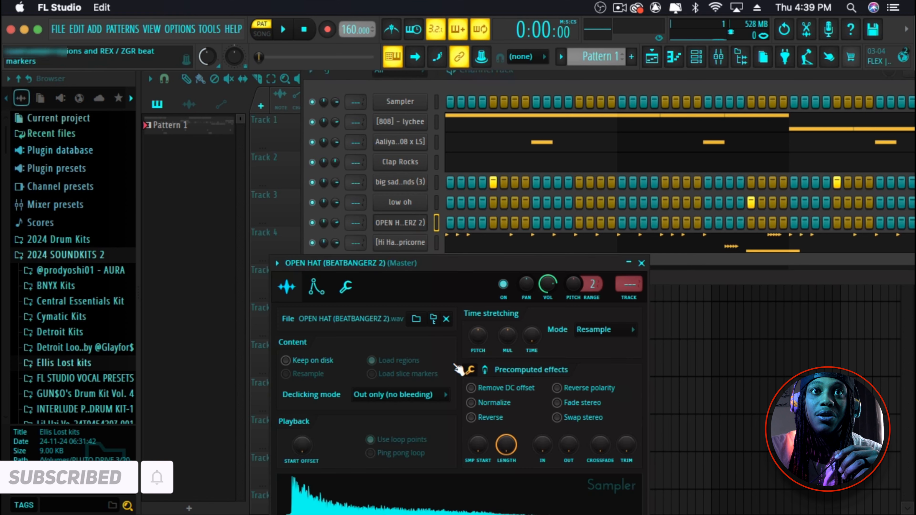
{"action": "left_click", "coordinate": [641, 263]}
{"action": "left_click", "coordinate": [408, 181]}
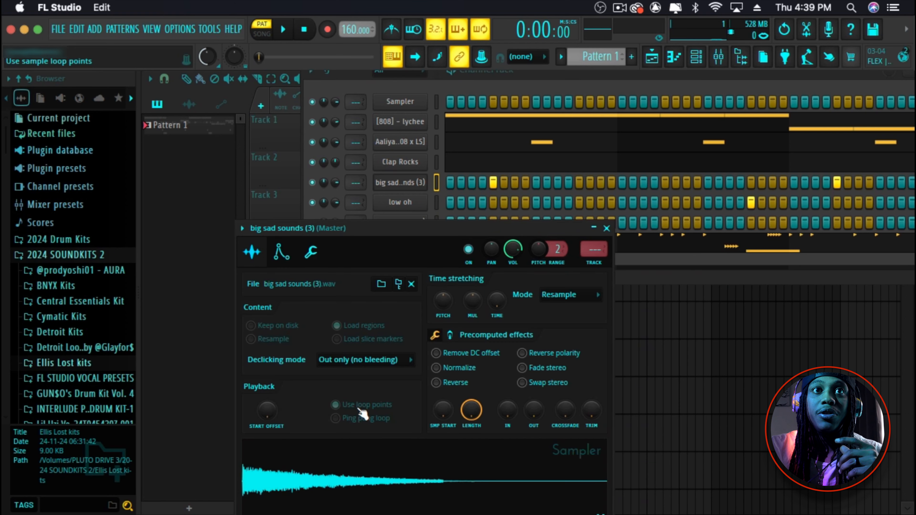
{"action": "left_click", "coordinate": [607, 228]}
- Play the pattern while reviewing the [808] - lychee notes in the piano roll
{"action": "left_click", "coordinate": [475, 123]}
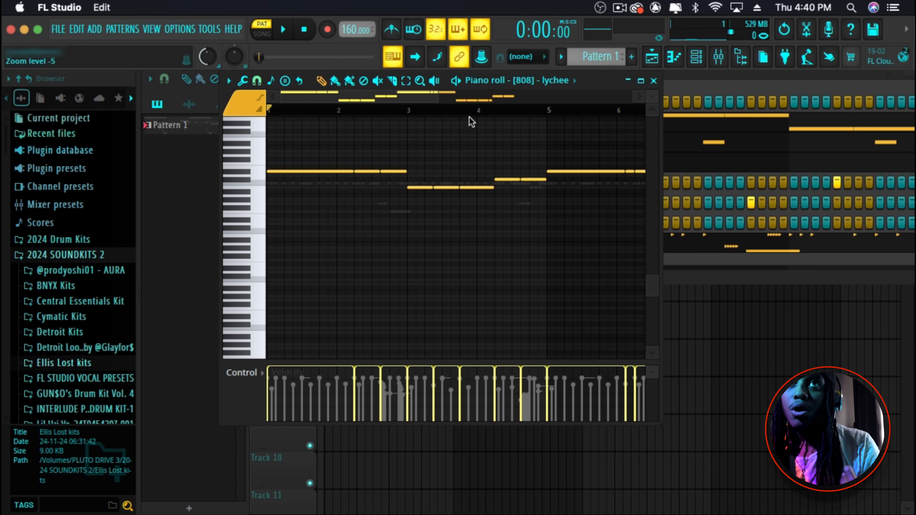
{"action": "key", "text": "space"}
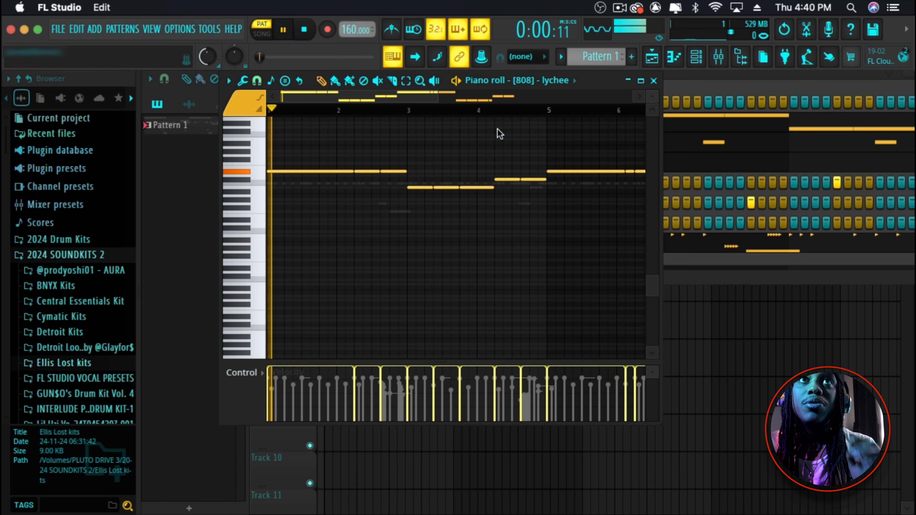
{"action": "left_click", "coordinate": [653, 81]}
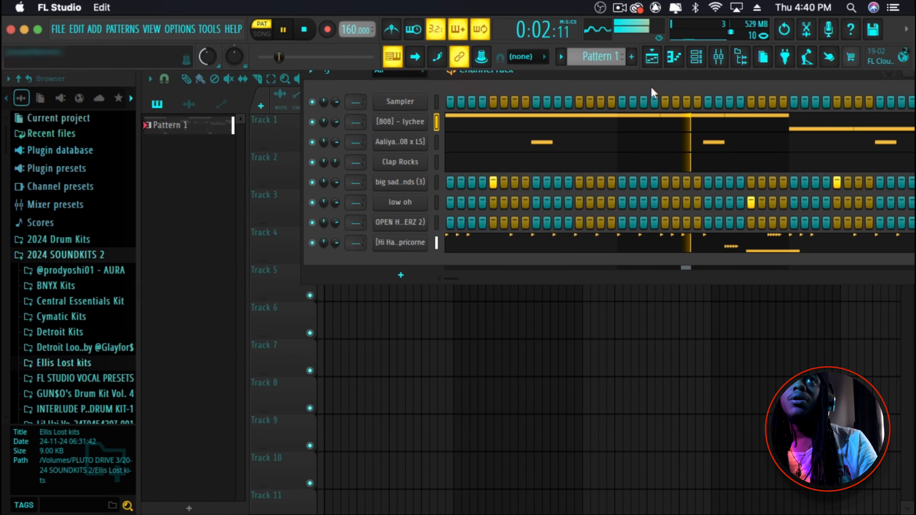
- Insert a ZENOLOGY instrument channel and load its 095: Music Box preset
{"action": "right_click", "coordinate": [411, 243]}
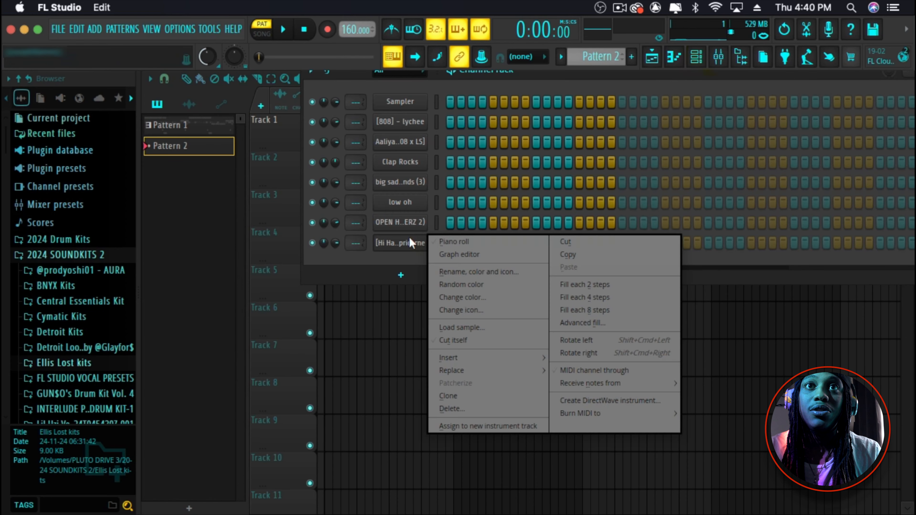
{"action": "mouse_move", "coordinate": [504, 356]}
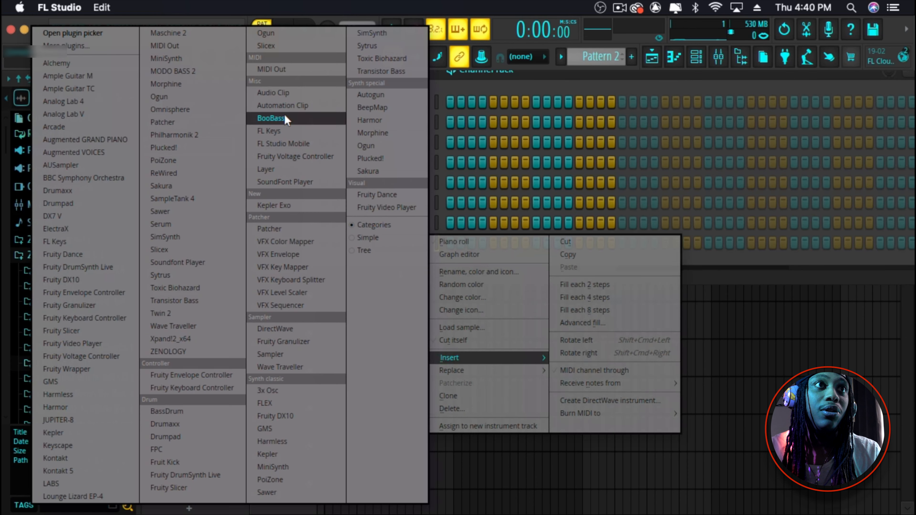
{"action": "left_click", "coordinate": [211, 352]}
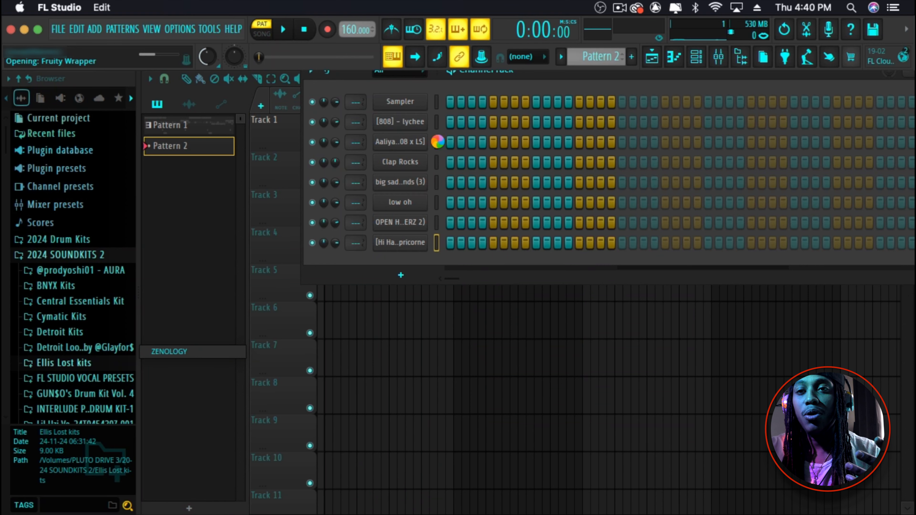
{"action": "left_click", "coordinate": [111, 135]}
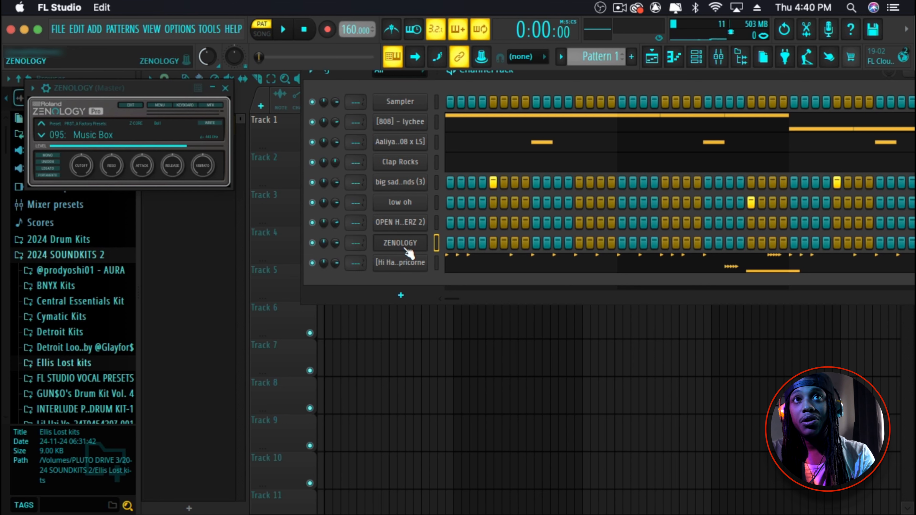
- Open the ZENOLOGY channel's piano roll in Pattern 1 and review its Ghost channels view option
{"action": "left_click", "coordinate": [422, 248]}
{"action": "left_click", "coordinate": [422, 247]}
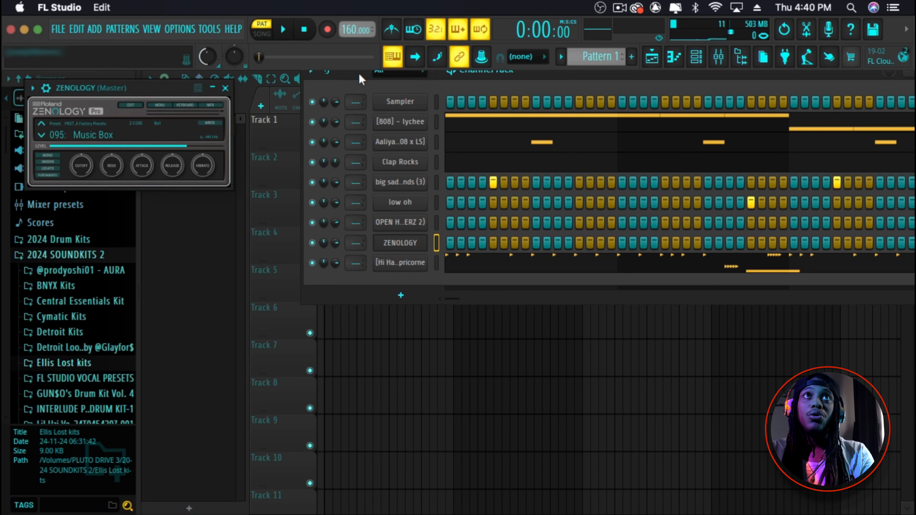
{"action": "left_click_drag", "start_coordinate": [361, 76], "coordinate": [348, 125]}
{"action": "left_click", "coordinate": [228, 81]}
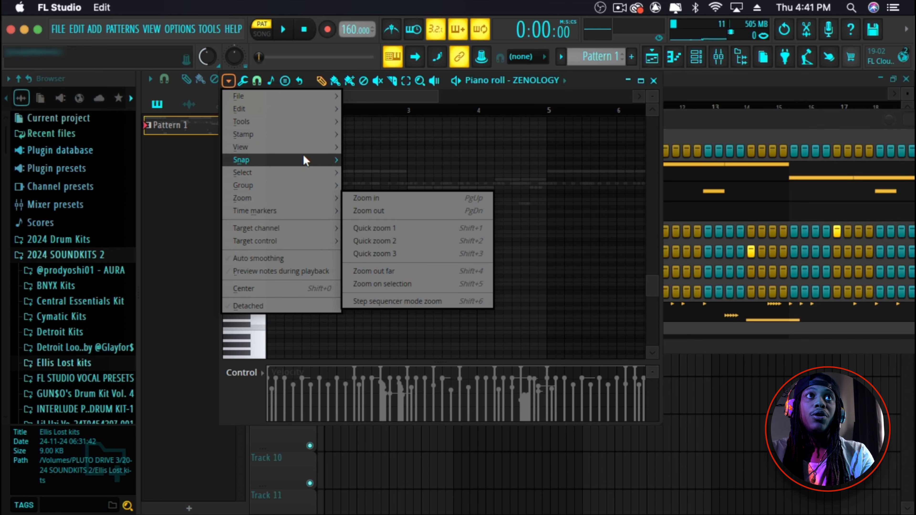
{"action": "mouse_move", "coordinate": [281, 147]}
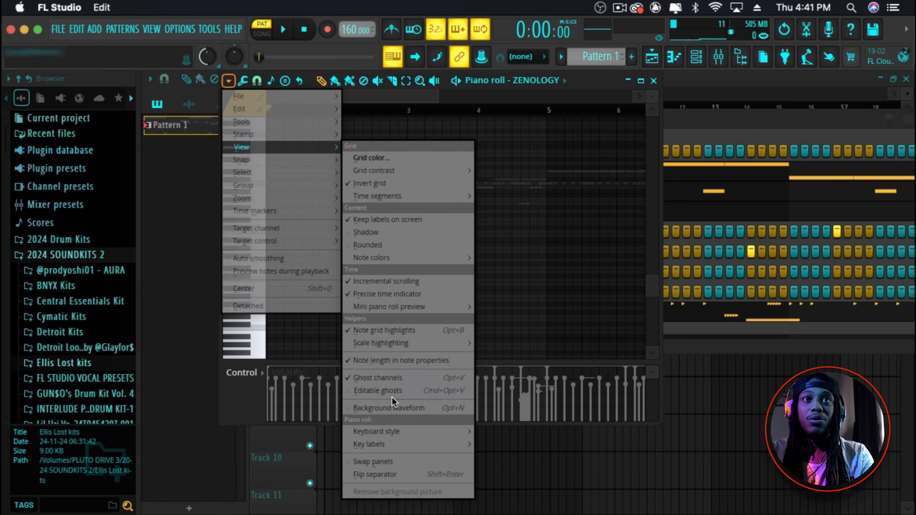
{"action": "key", "text": "Escape"}
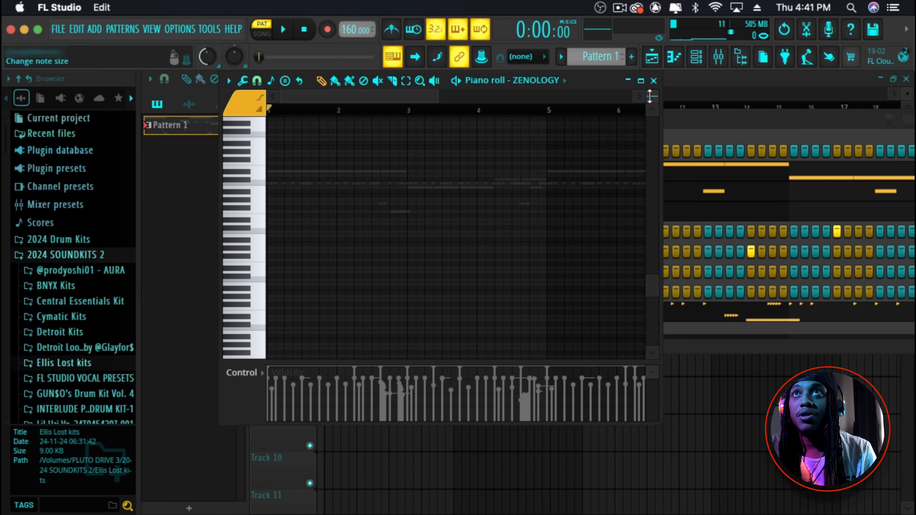
- Draw 2:07:00-long notes over the 808 ghost notes: D#5 at bar 1, B4 at bar 3, C#5 at 4:05 and D#5 at bar 5
{"action": "scroll", "coordinate": [419, 295], "scroll_direction": "up", "scroll_amount": 4}
{"action": "scroll", "coordinate": [420, 294], "scroll_direction": "down", "scroll_amount": 1}
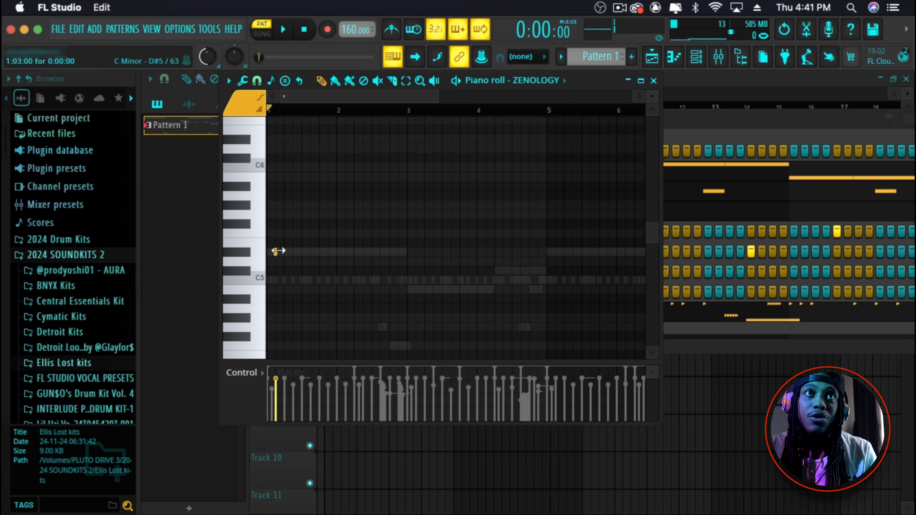
{"action": "mouse_move", "coordinate": [280, 252]}
{"action": "left_mouse_down"}
{"action": "mouse_move", "coordinate": [450, 251]}
{"action": "mouse_move", "coordinate": [281, 251]}
{"action": "left_mouse_up"}
{"action": "left_click", "coordinate": [409, 289]}
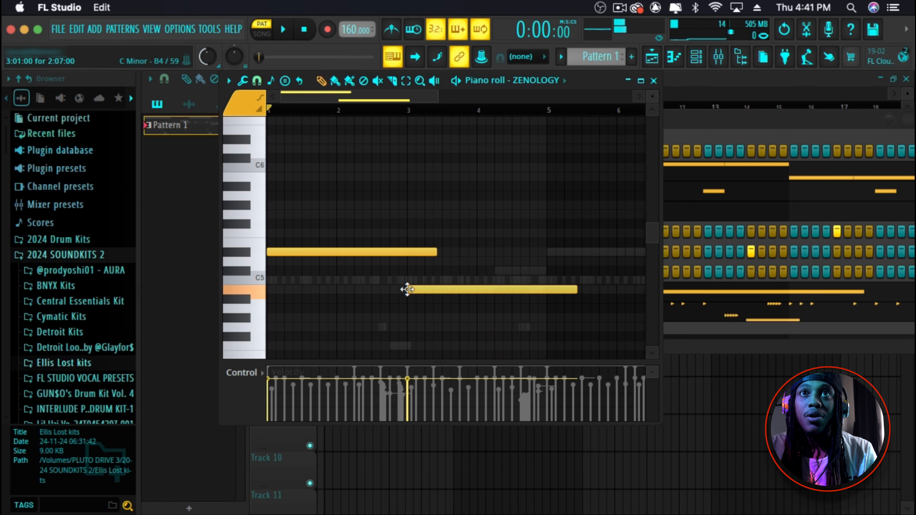
{"action": "left_click", "coordinate": [497, 270]}
{"action": "left_click", "coordinate": [546, 252]}
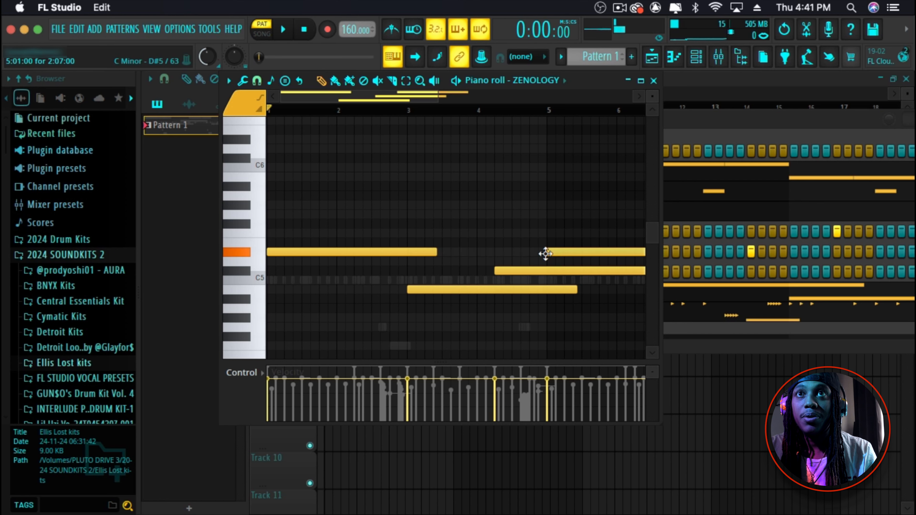
- Shorten the bar 5 D#5 and the preceding C#5, and add 1:10:00-long notes on B4 at bar 7 and C#5 at 8:05
{"action": "left_click_drag", "start_coordinate": [375, 95], "coordinate": [456, 109]}
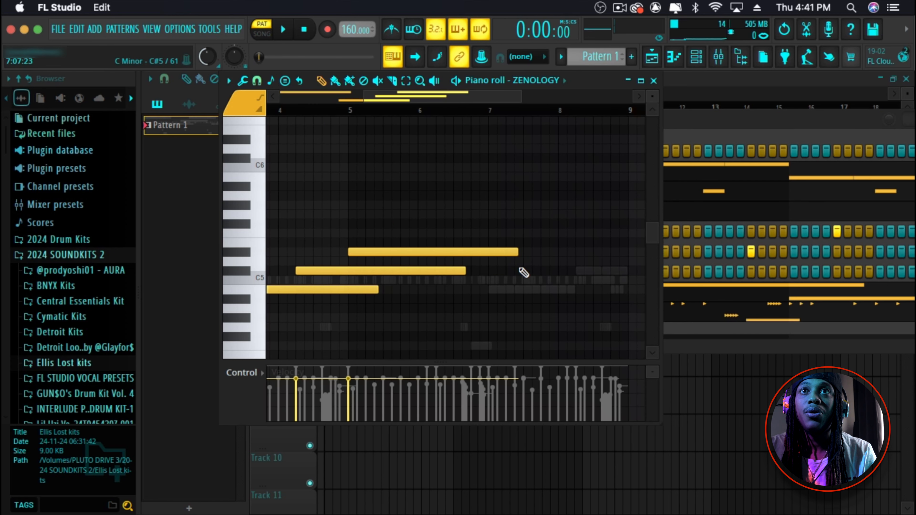
{"action": "left_click_drag", "start_coordinate": [518, 252], "coordinate": [372, 252]}
{"action": "left_click_drag", "start_coordinate": [469, 273], "coordinate": [411, 271]}
{"action": "left_click", "coordinate": [492, 289]}
{"action": "left_click", "coordinate": [578, 271]}
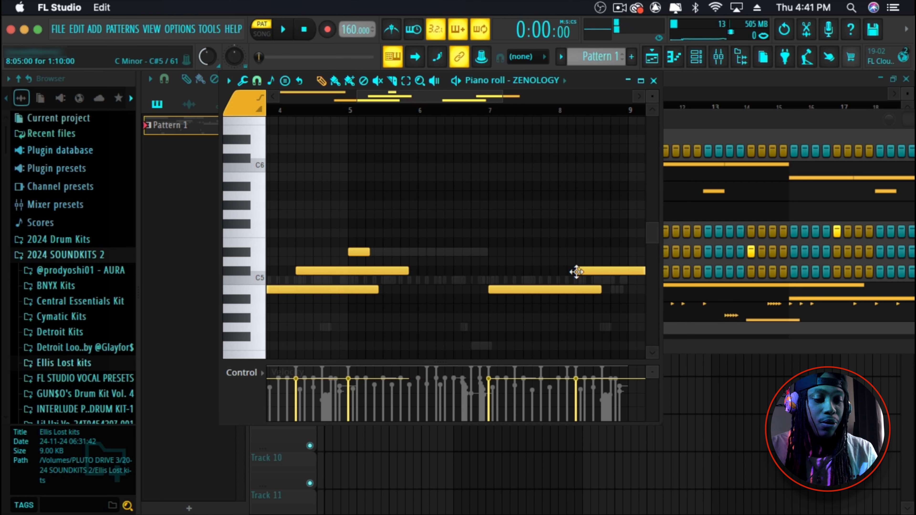
- Apply quick legato to all the notes, and trim the final C#5 note by slicing it at bar 9 and deleting the excess
{"action": "key", "text": "ctrl+a"}
{"action": "key", "text": "ctrl+l"}
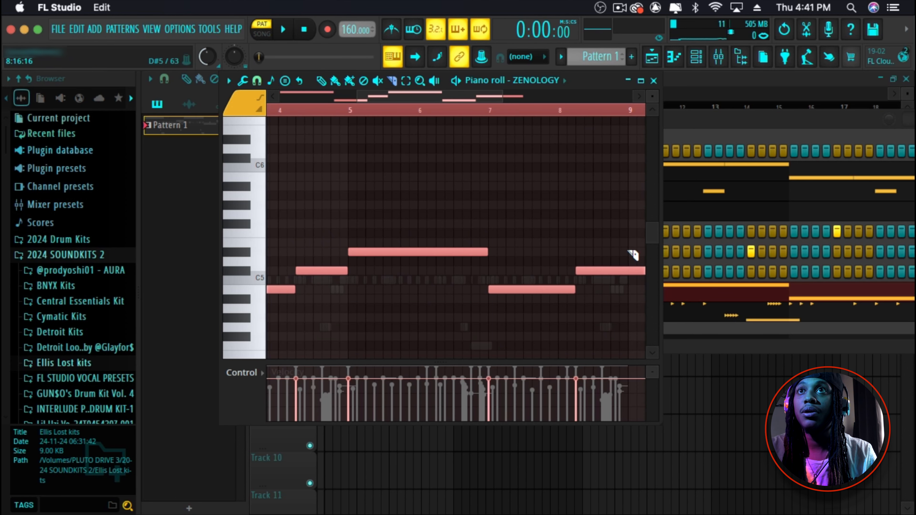
{"action": "left_click_drag", "start_coordinate": [629, 252], "coordinate": [629, 295]}
{"action": "left_click", "coordinate": [321, 81]}
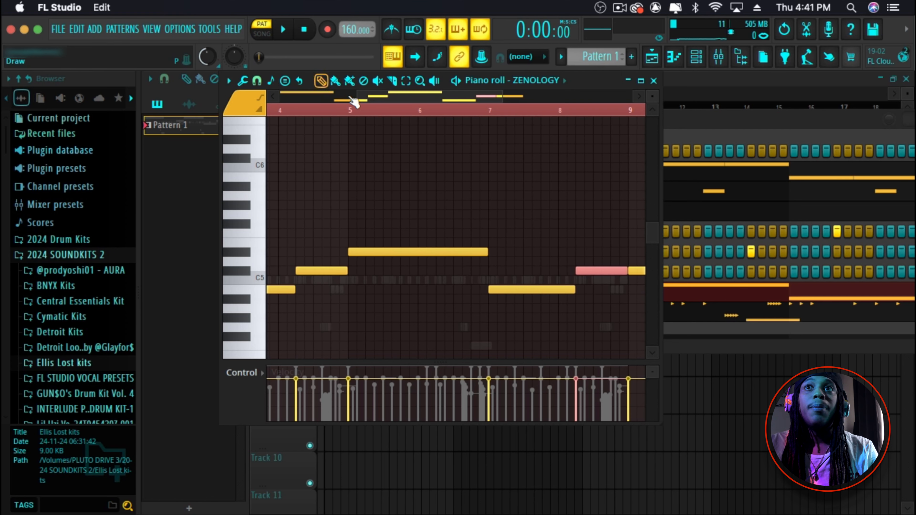
{"action": "right_click", "coordinate": [637, 272]}
{"action": "left_click_drag", "start_coordinate": [484, 100], "coordinate": [285, 104]}
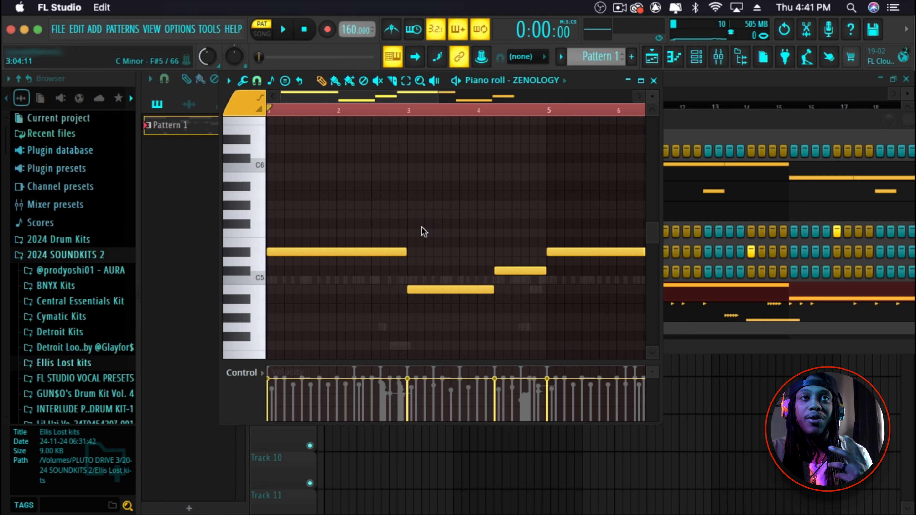
- Add a 1:10:00-long F#5 note at bar 1 above the D#5, removing the stray extra note
{"action": "left_click_drag", "start_coordinate": [653, 96], "coordinate": [653, 86]}
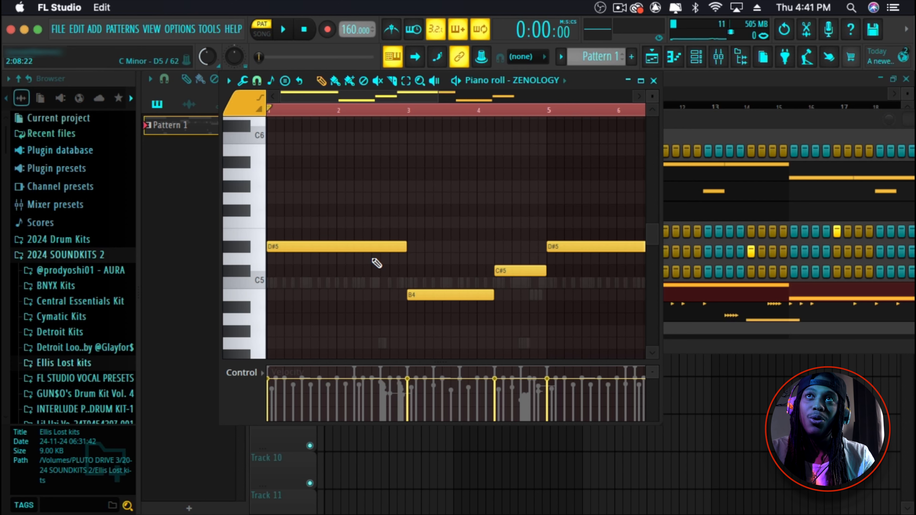
{"action": "left_click_drag", "start_coordinate": [656, 97], "coordinate": [656, 93]}
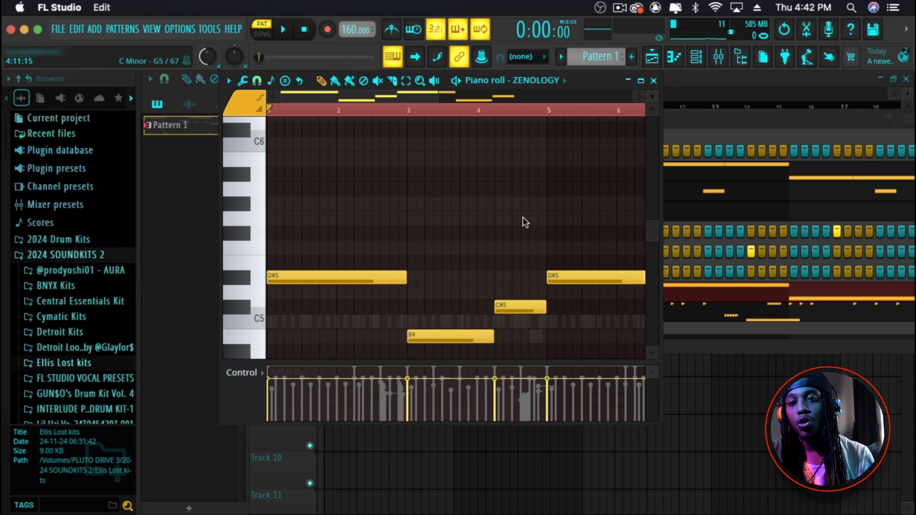
{"action": "scroll", "coordinate": [311, 255], "scroll_direction": "up", "scroll_amount": 3}
{"action": "scroll", "coordinate": [311, 256], "scroll_direction": "down", "scroll_amount": 3}
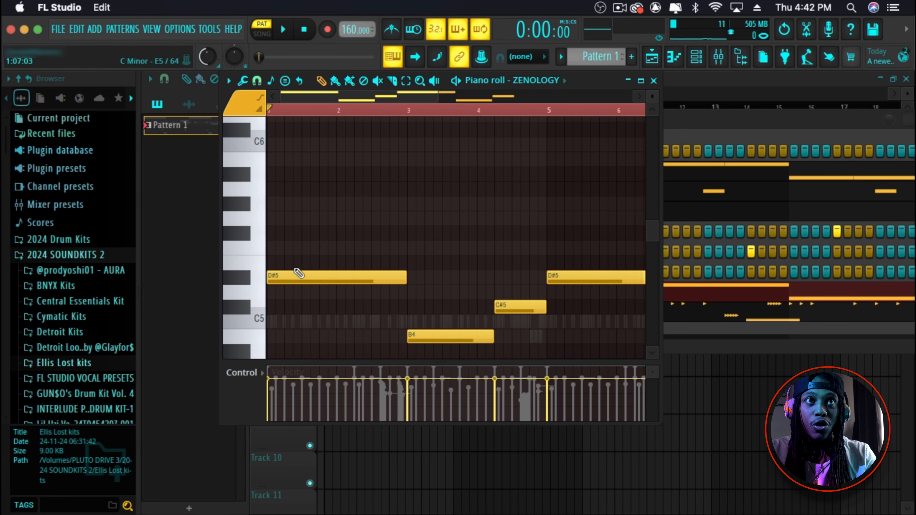
{"action": "left_click", "coordinate": [289, 260]}
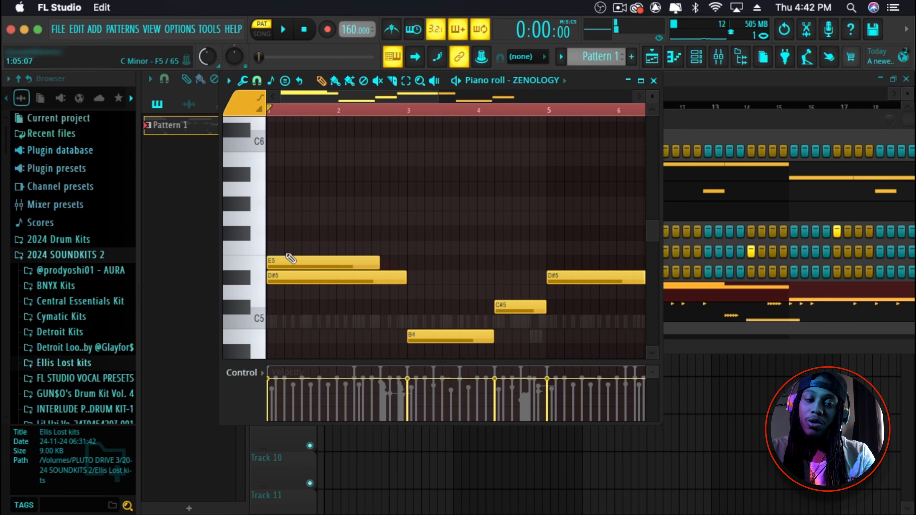
{"action": "left_click_drag", "start_coordinate": [311, 244], "coordinate": [343, 260]}
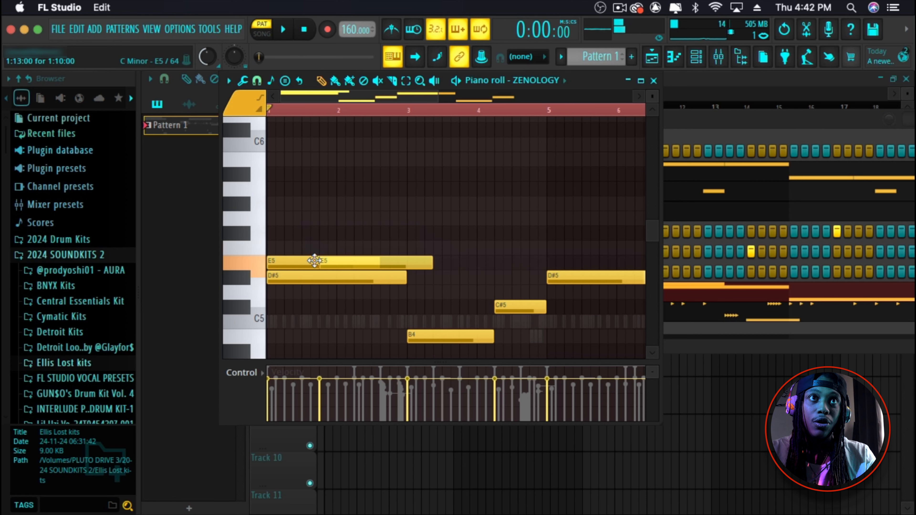
{"action": "right_click", "coordinate": [344, 260]}
{"action": "left_click_drag", "start_coordinate": [321, 227], "coordinate": [320, 269]}
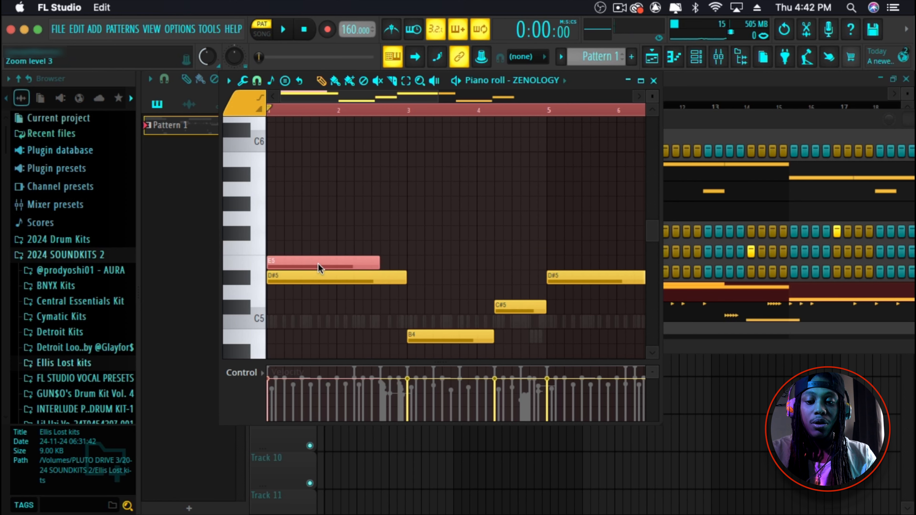
{"action": "key", "text": "shift+Up"}
{"action": "key", "text": "shift+Up"}
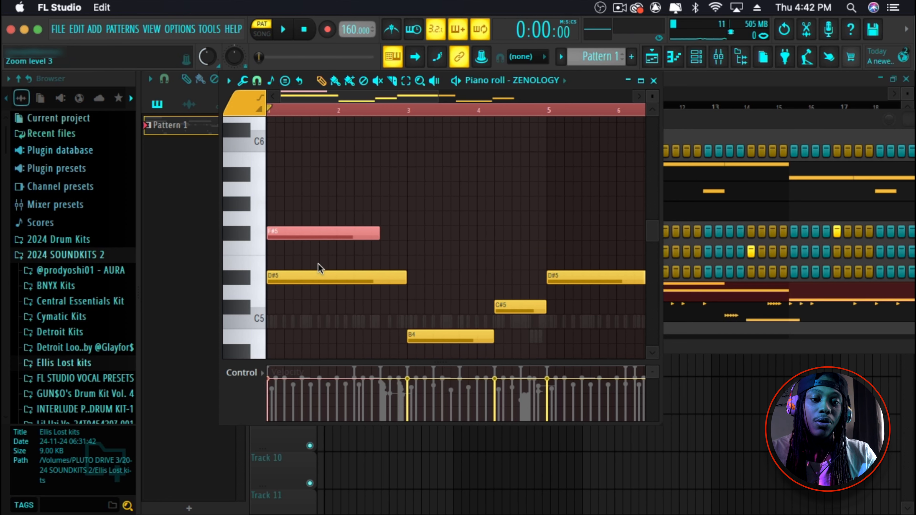
{"action": "left_click", "coordinate": [303, 183], "text": "super"}
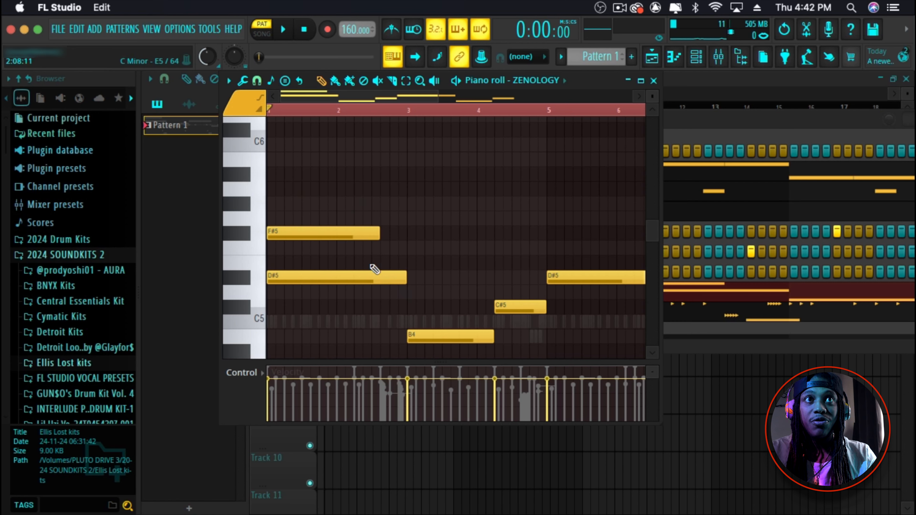
- Add a 1:10:00-long D#5 note at bar 3, discard the extra F5, and select the new note
{"action": "left_click", "coordinate": [415, 279]}
{"action": "left_click", "coordinate": [430, 249]}
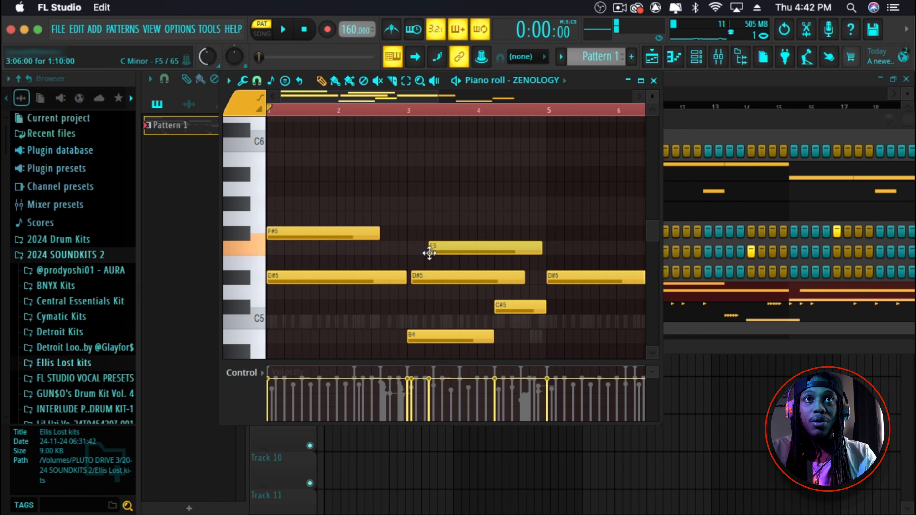
{"action": "right_click", "coordinate": [441, 252]}
{"action": "mouse_move", "coordinate": [431, 278]}
{"action": "left_mouse_down"}
{"action": "mouse_move", "coordinate": [424, 278]}
{"action": "mouse_move", "coordinate": [426, 294]}
{"action": "left_mouse_up"}
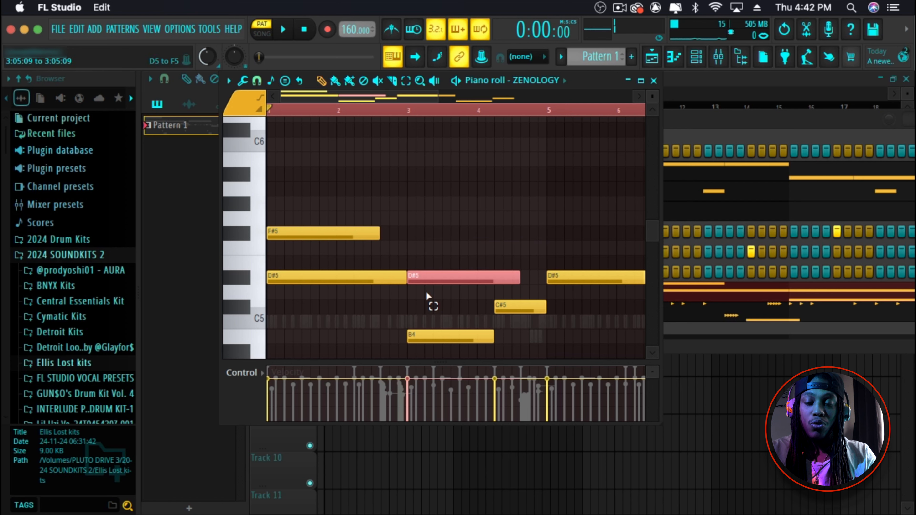
- Raise the selected note to A#5 and move it to bar 1, stacking it over the D#5 and F#5
{"action": "key", "text": "Up"}
{"action": "key", "text": "Up"}
{"action": "key", "text": "Up"}
{"action": "key", "text": "Up"}
{"action": "key", "text": "Up"}
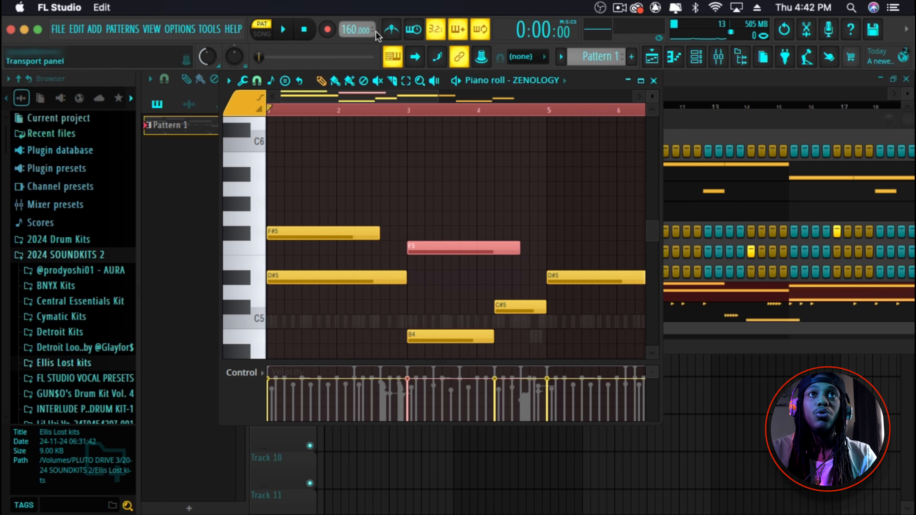
{"action": "key", "text": "Up"}
{"action": "key", "text": "Up"}
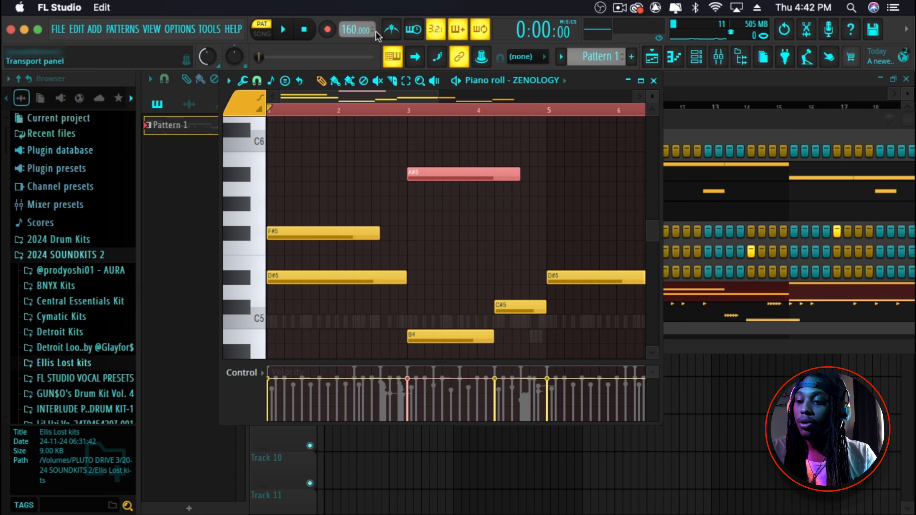
{"action": "left_click_drag", "start_coordinate": [466, 178], "coordinate": [231, 174]}
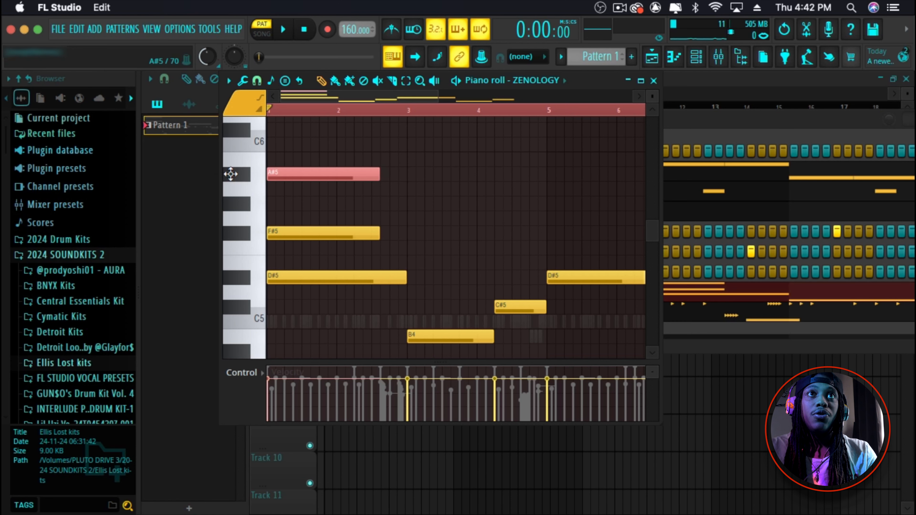
{"action": "right_click", "coordinate": [372, 200]}
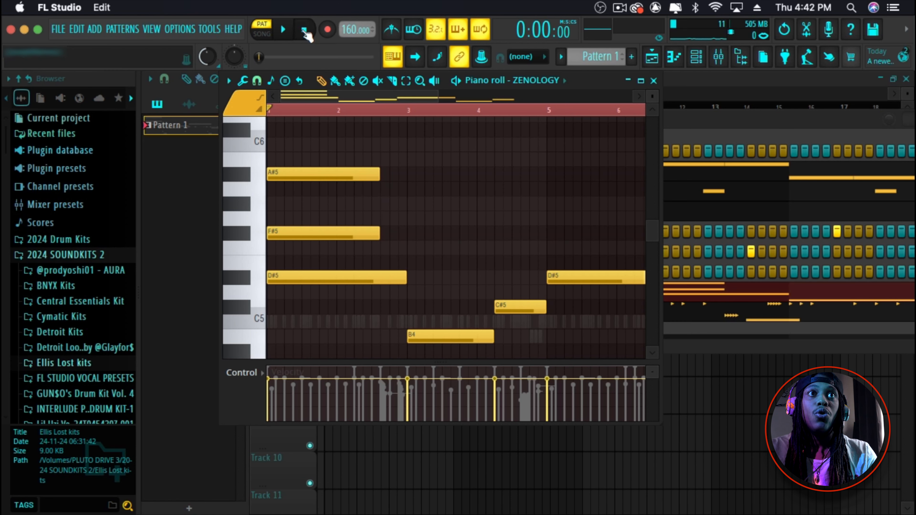
- Lengthen the F#5 and A#5 notes at bar 1 to 2:00:00 to match the D#5, and audition the chord
{"action": "key", "text": "space"}
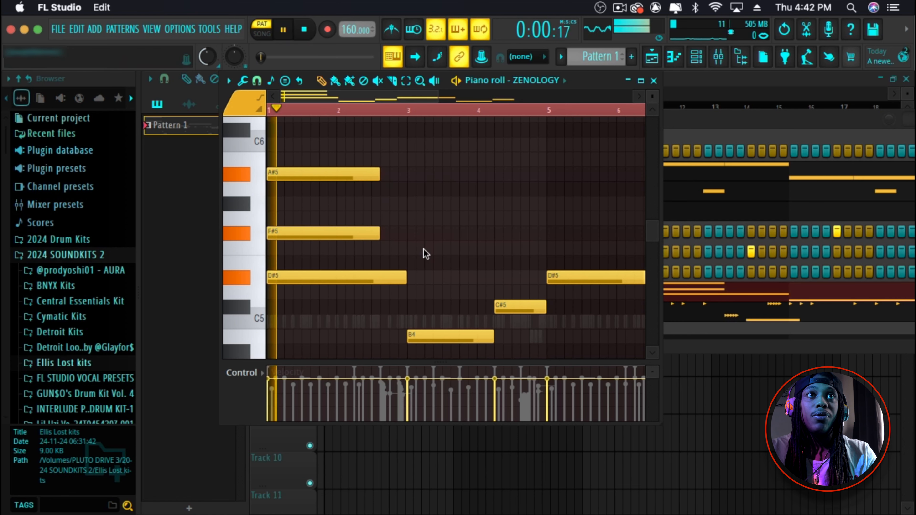
{"action": "key", "text": "space"}
{"action": "left_click_drag", "start_coordinate": [377, 232], "coordinate": [407, 231]}
{"action": "left_click_drag", "start_coordinate": [376, 173], "coordinate": [398, 176]}
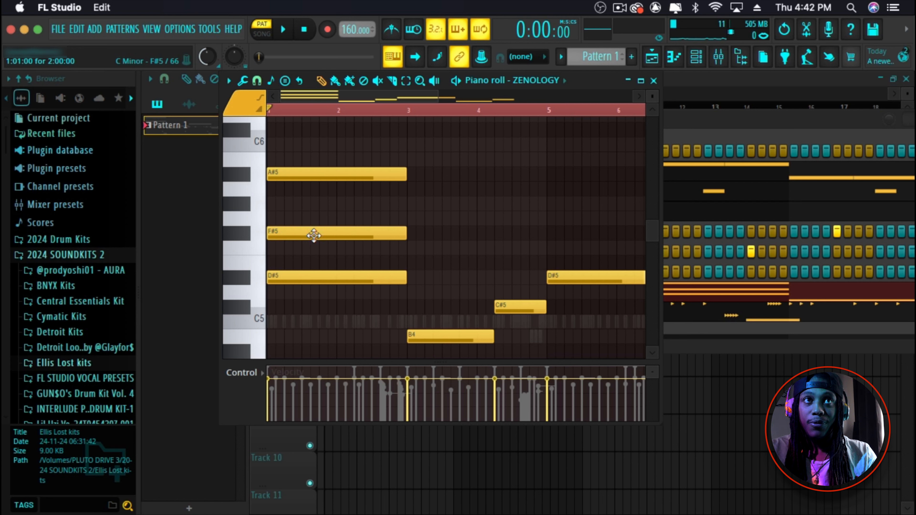
{"action": "mouse_move", "coordinate": [311, 234]}
{"action": "left_mouse_down"}
{"action": "mouse_move", "coordinate": [311, 216]}
{"action": "mouse_move", "coordinate": [321, 236]}
{"action": "left_mouse_up"}
{"action": "key", "text": "space"}
{"action": "key", "text": "space"}
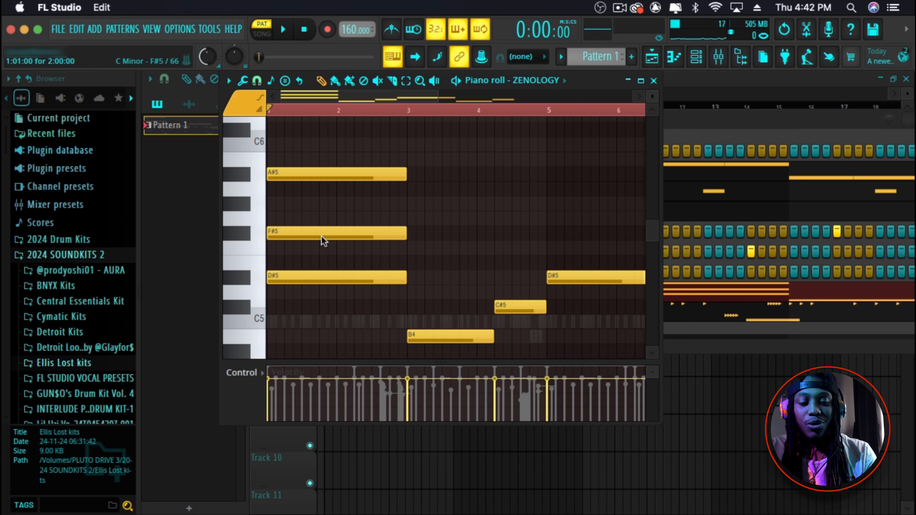
{"action": "key", "text": "space"}
{"action": "key", "text": "space"}
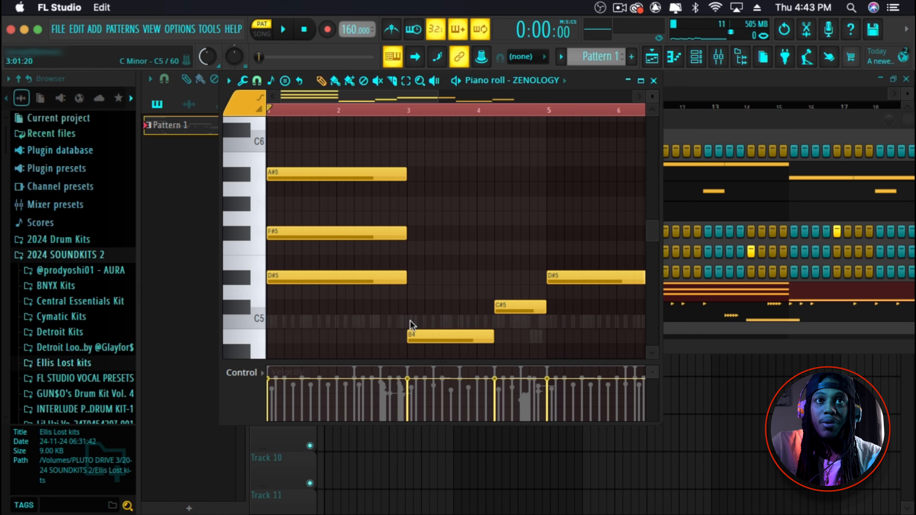
- Add 2:00:00-long D5 and F#5 notes at bar 3 above the B4, deleting the trial notes around them
{"action": "left_click_drag", "start_coordinate": [409, 318], "coordinate": [411, 292]}
{"action": "left_click", "coordinate": [413, 278]}
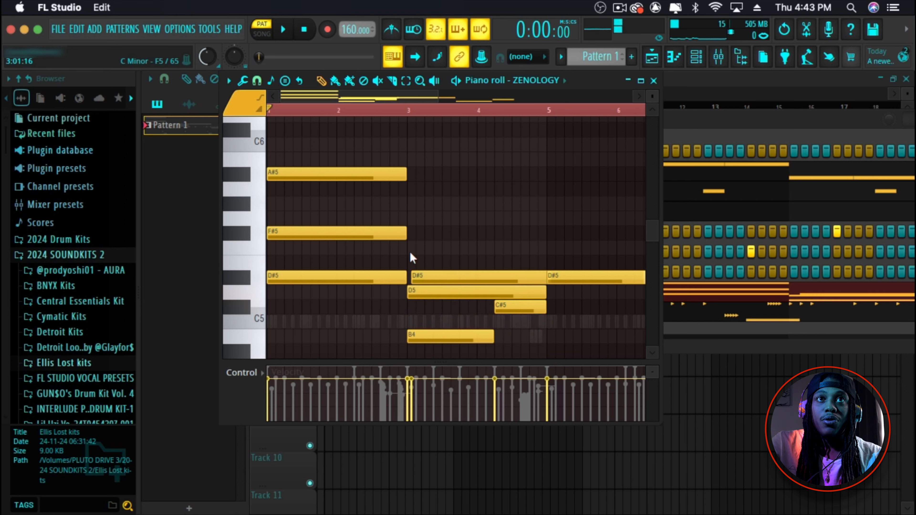
{"action": "left_click", "coordinate": [410, 262]}
{"action": "left_click", "coordinate": [411, 247]}
{"action": "left_click", "coordinate": [411, 233]}
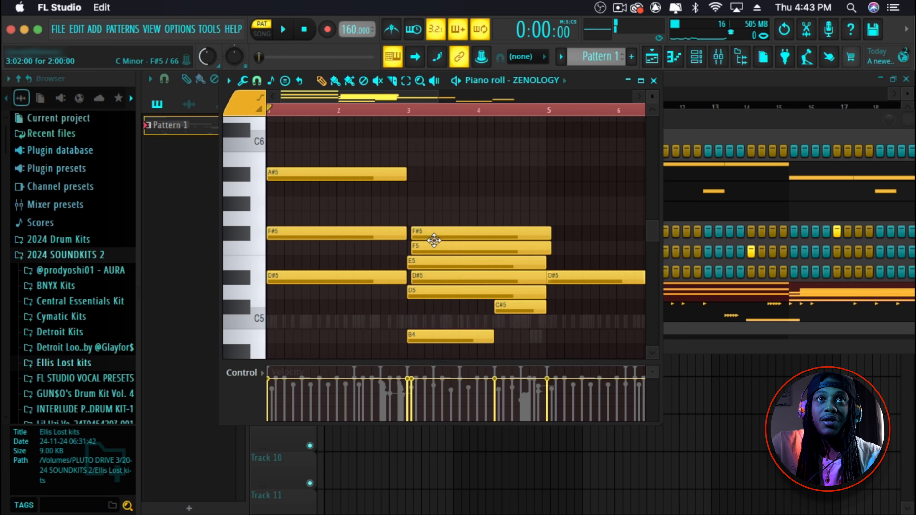
{"action": "left_click", "coordinate": [432, 239]}
{"action": "left_click_drag", "start_coordinate": [433, 239], "coordinate": [430, 241]}
{"action": "right_click", "coordinate": [432, 248]}
{"action": "right_click", "coordinate": [433, 262]}
{"action": "right_click", "coordinate": [434, 277]}
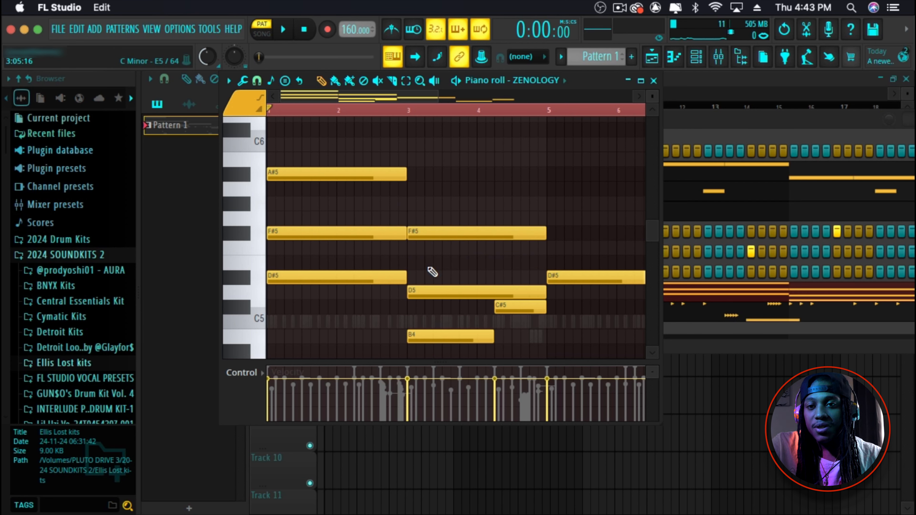
- Audition the bar 3 chord and raise its D5 note to D#5
{"action": "key", "text": "space"}
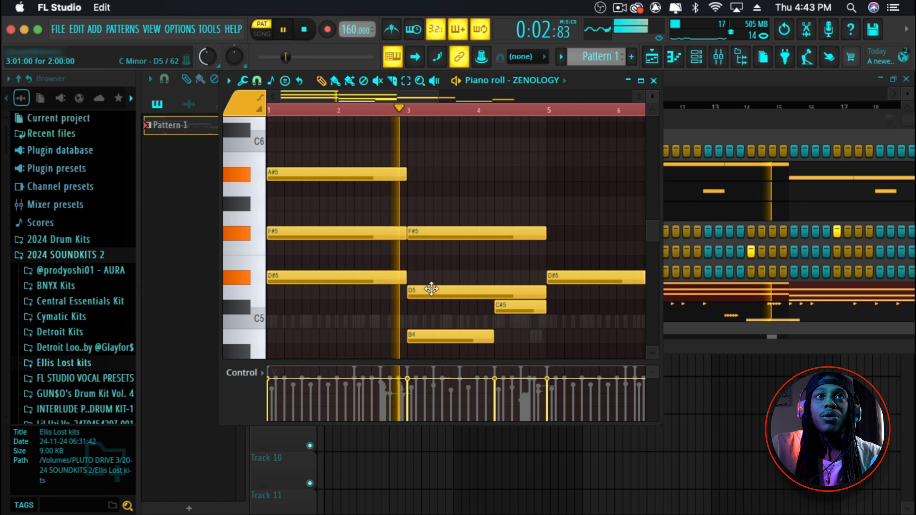
{"action": "key", "text": "space"}
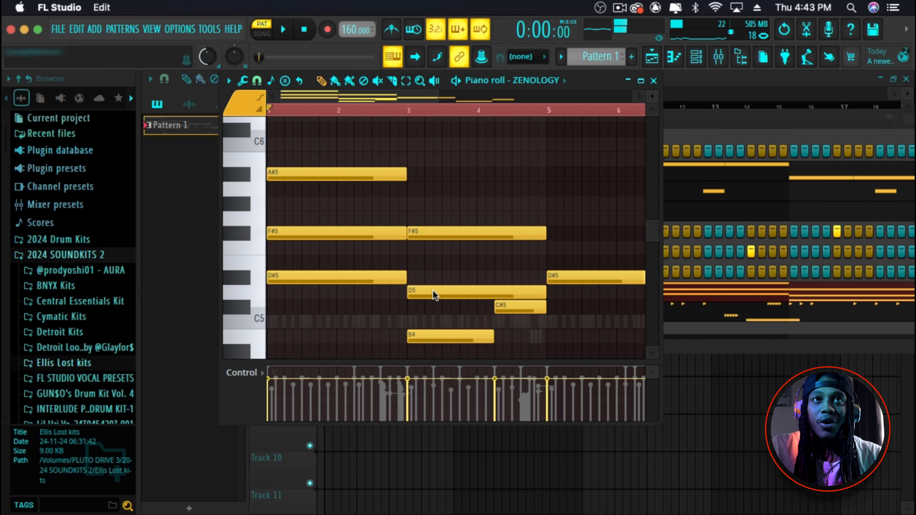
{"action": "left_click_drag", "start_coordinate": [434, 291], "coordinate": [432, 275]}
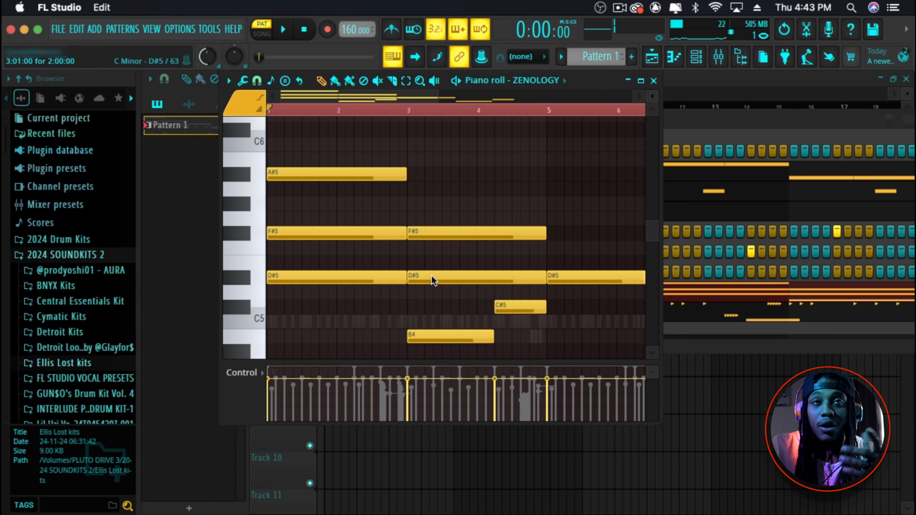
- Play the pattern and shorten the bar 3 D#5 and F#5 notes together so they end with the B4
{"action": "key", "text": "space"}
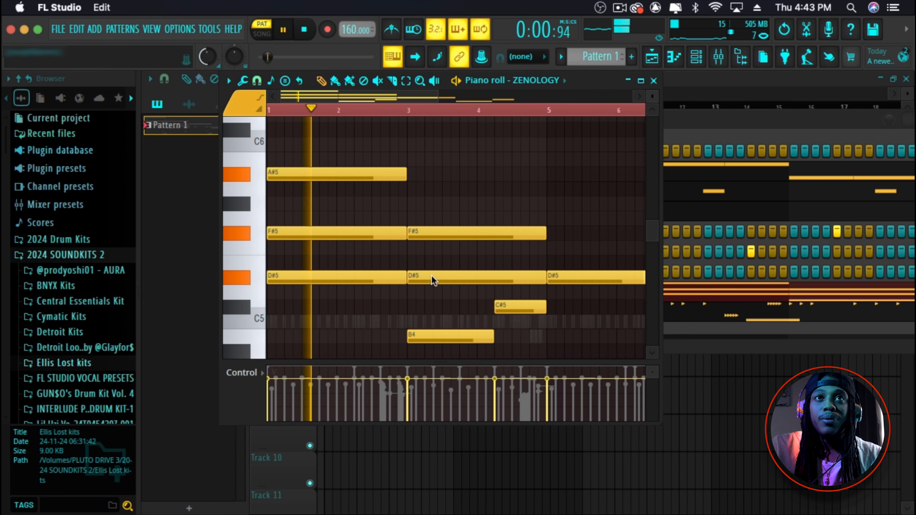
{"action": "left_click_drag", "start_coordinate": [498, 182], "coordinate": [471, 298]}
{"action": "left_click_drag", "start_coordinate": [544, 275], "coordinate": [494, 276]}
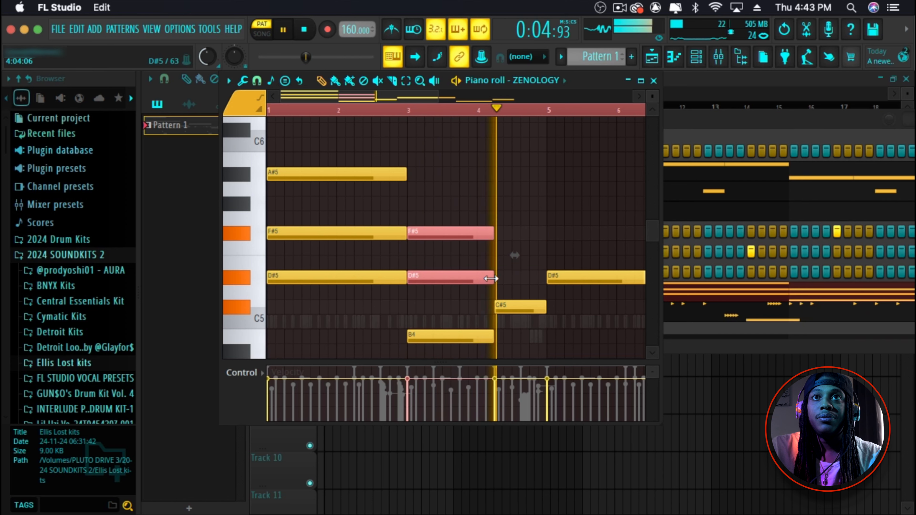
{"action": "key", "text": "space"}
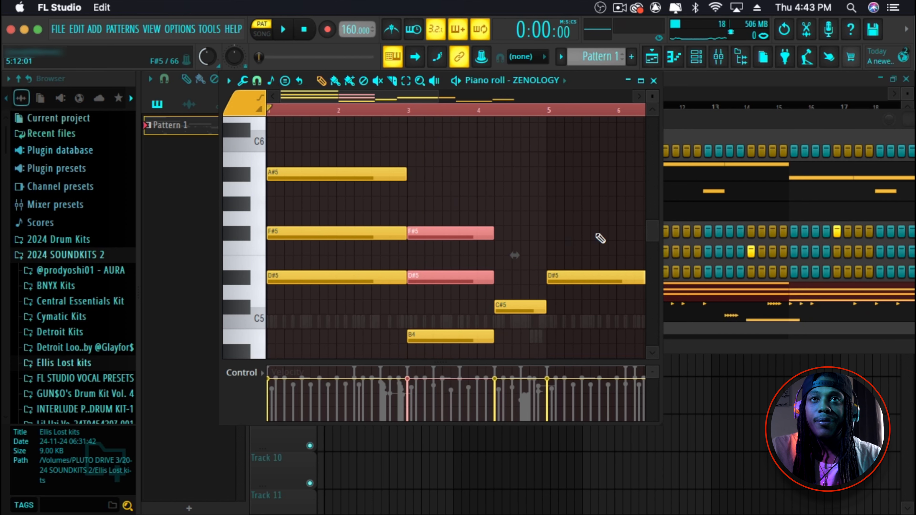
- Add 1:04:00-long E5 and G#5 notes at 4:05 above the C#5, deleting the trial notes between them
{"action": "left_click", "coordinate": [499, 295]}
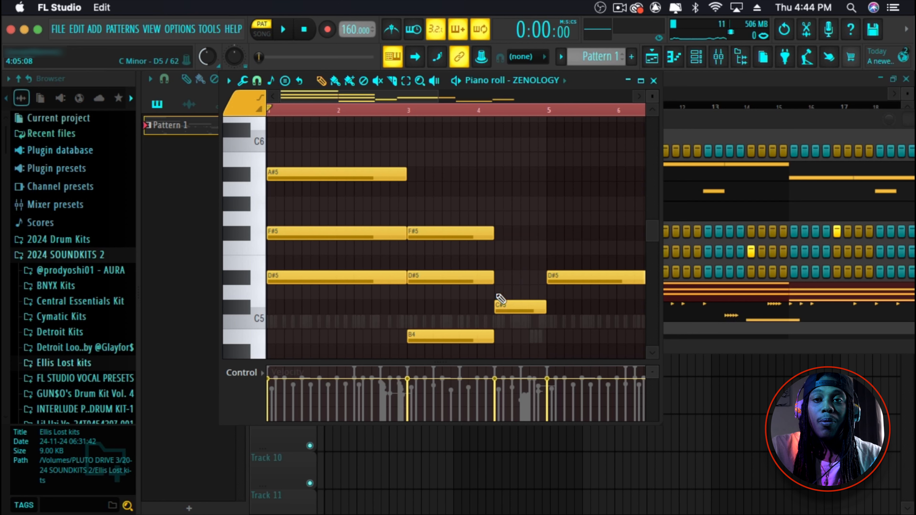
{"action": "left_click_drag", "start_coordinate": [498, 293], "coordinate": [498, 262]}
{"action": "left_click", "coordinate": [497, 246]}
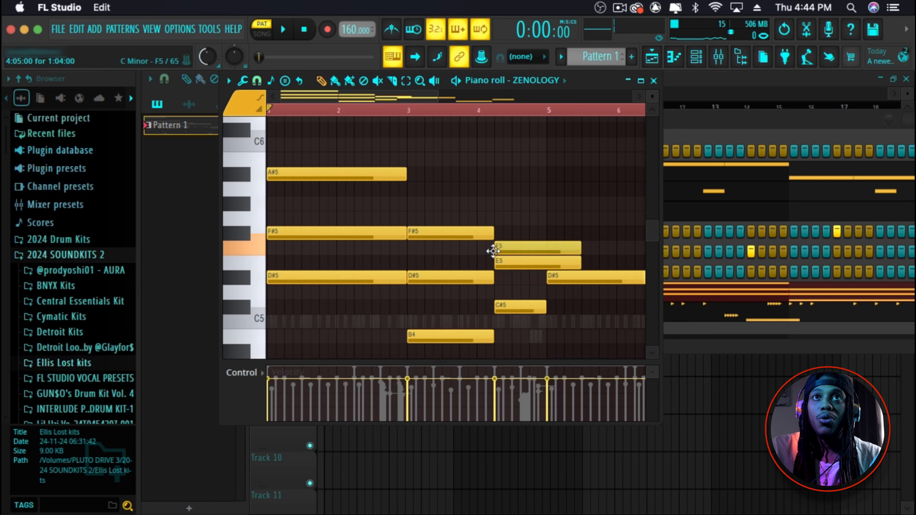
{"action": "left_click", "coordinate": [498, 232]}
{"action": "left_click", "coordinate": [498, 217]}
{"action": "left_click", "coordinate": [499, 204]}
{"action": "right_click", "coordinate": [512, 219]}
{"action": "right_click", "coordinate": [514, 233]}
{"action": "right_click", "coordinate": [516, 248]}
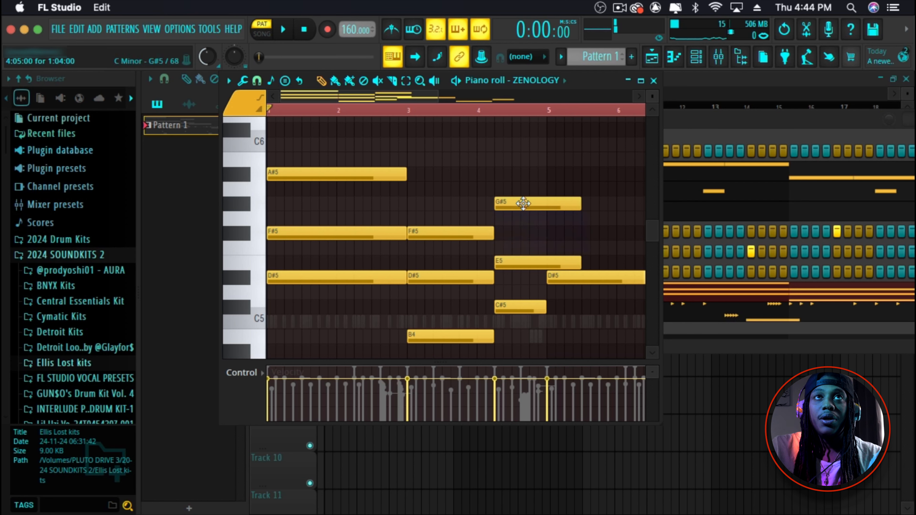
- Play from just before bar 3 and shorten the E5 and G#5 notes at 4:05 to 0:12:00
{"action": "left_click", "coordinate": [400, 115]}
{"action": "key", "text": "space"}
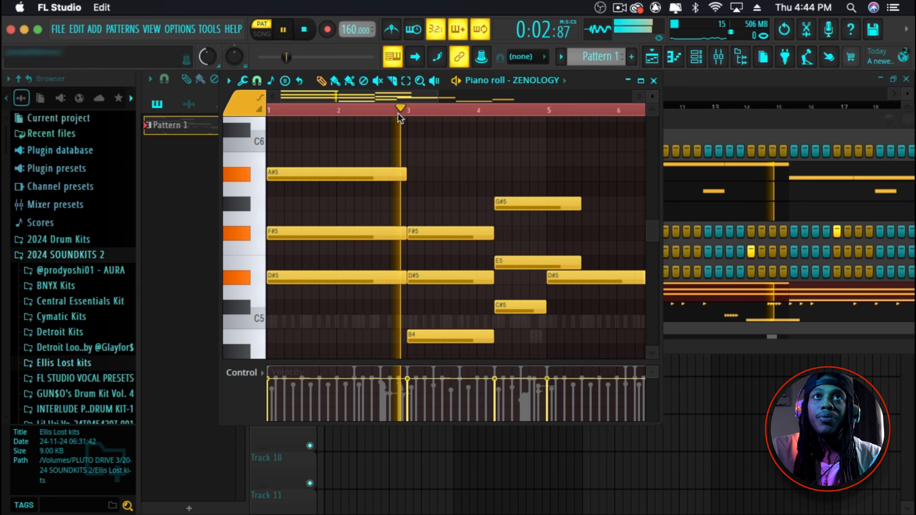
{"action": "left_click_drag", "start_coordinate": [581, 263], "coordinate": [546, 264]}
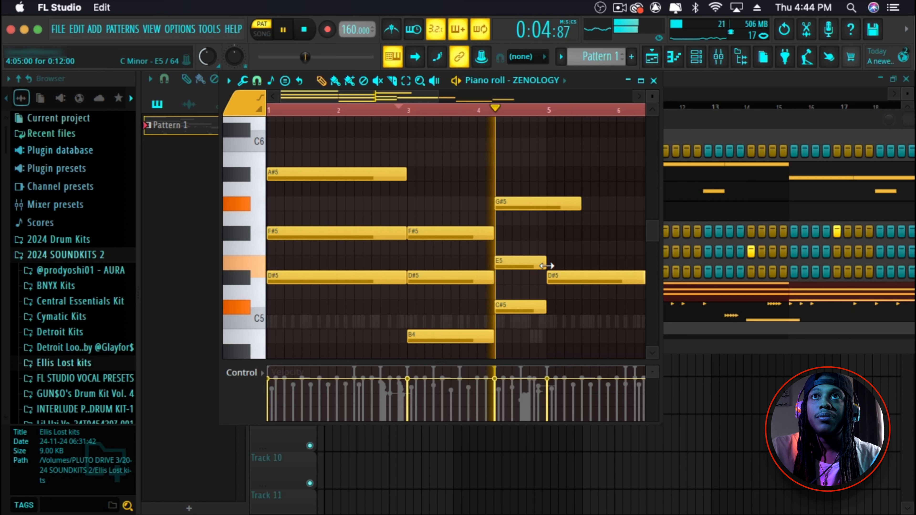
{"action": "left_click_drag", "start_coordinate": [581, 203], "coordinate": [546, 206]}
{"action": "key", "text": "space"}
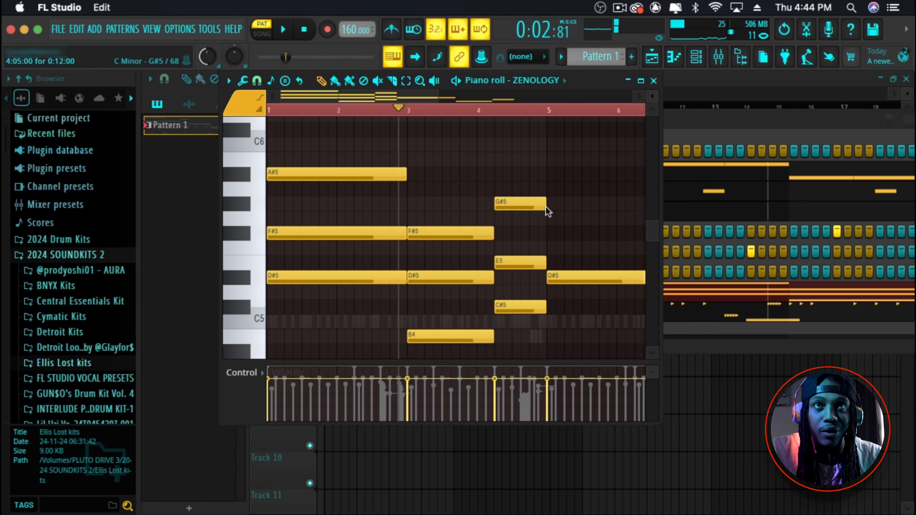
- Raise the E5 note at 4:05 to F5 and audition the chord from the middle of bar 3
{"action": "left_click_drag", "start_coordinate": [519, 262], "coordinate": [518, 246]}
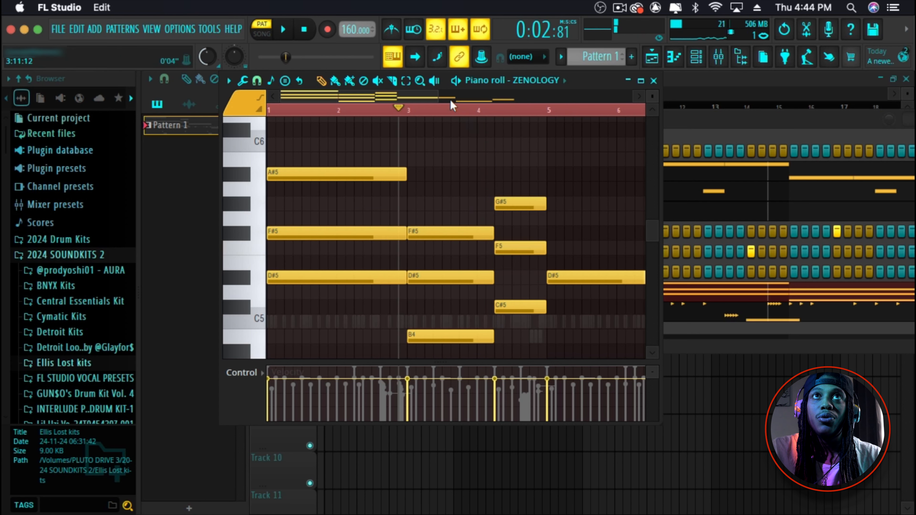
{"action": "left_click", "coordinate": [449, 110]}
{"action": "key", "text": "space"}
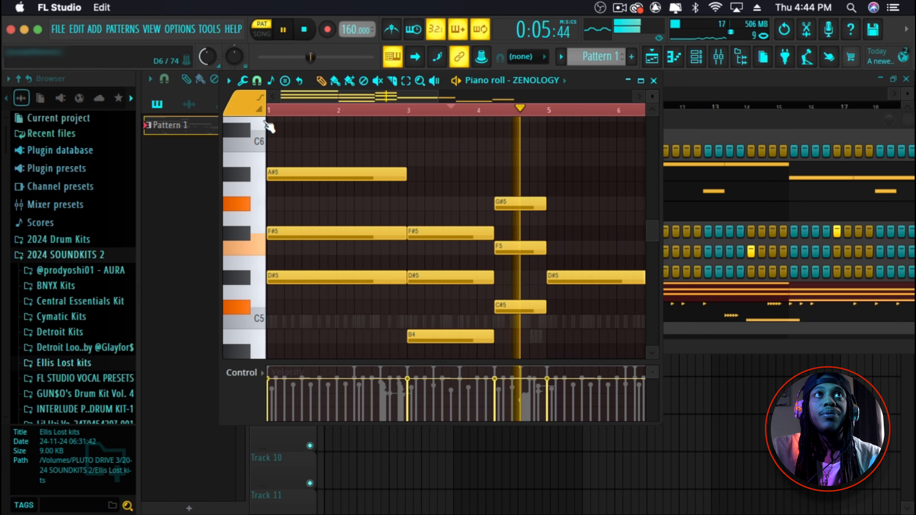
- Play the chord progression from bar 1 and duplicate the four-bar chords into bars 5 to 8
{"action": "left_click", "coordinate": [269, 108]}
{"action": "key", "text": "space"}
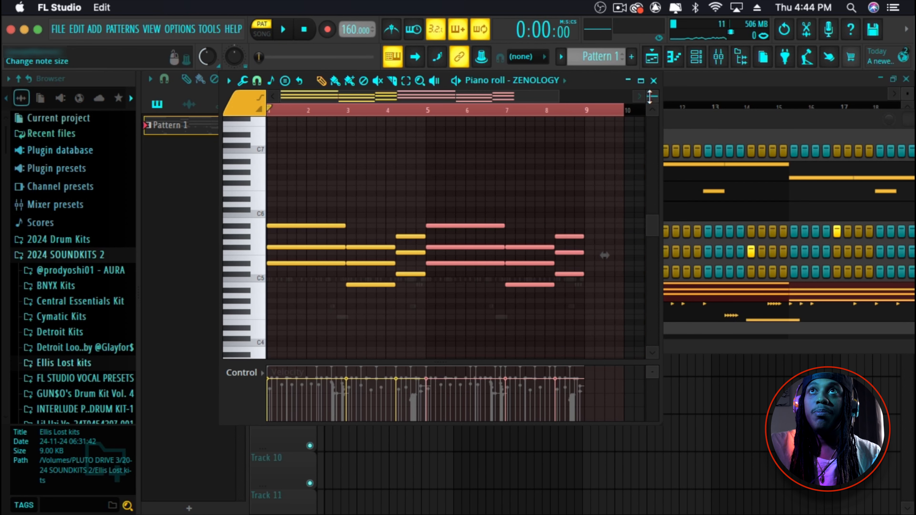
- Raise the F#5 and F5 notes in all the chords by one octave and play the pattern
{"action": "left_click_drag", "start_coordinate": [650, 97], "coordinate": [650, 106]}
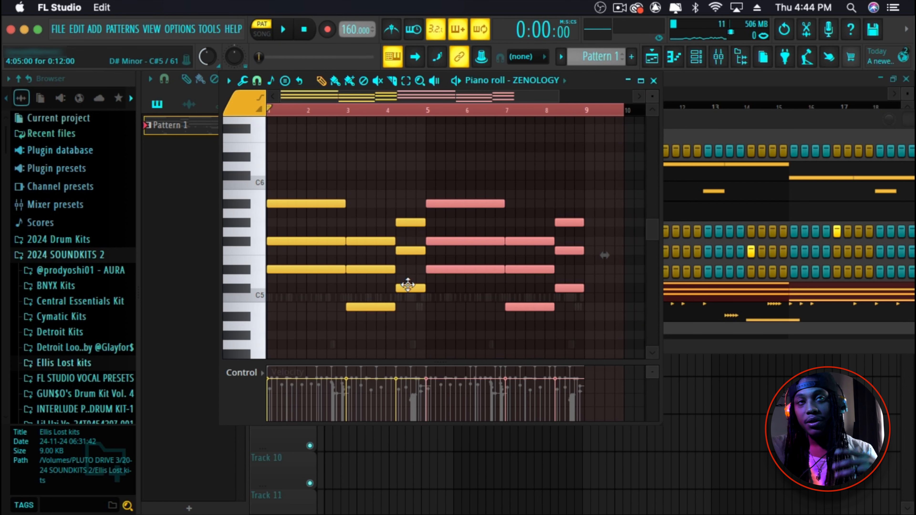
{"action": "left_click", "coordinate": [425, 327], "text": "super"}
{"action": "mouse_move", "coordinate": [280, 228]}
{"action": "left_mouse_down"}
{"action": "mouse_move", "coordinate": [402, 255]}
{"action": "mouse_move", "coordinate": [578, 256]}
{"action": "left_mouse_up"}
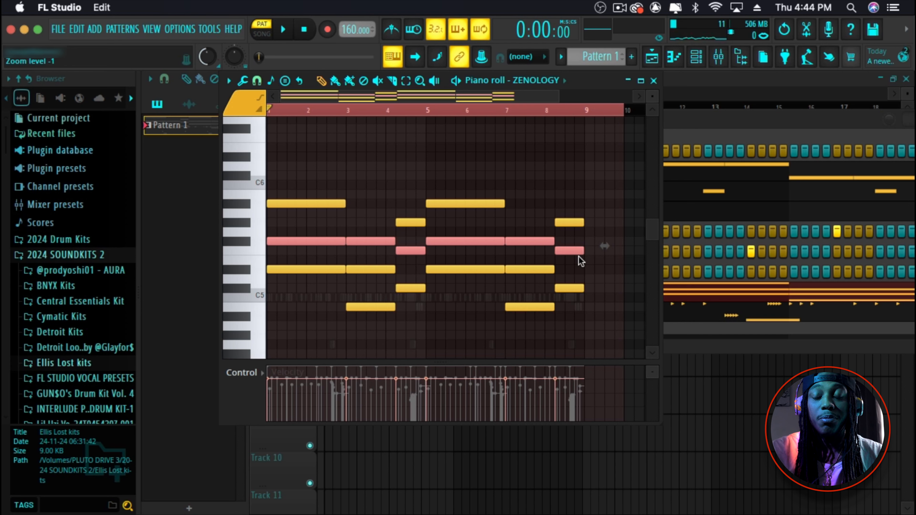
{"action": "key", "text": "ctrl+Up"}
{"action": "key", "text": "space"}
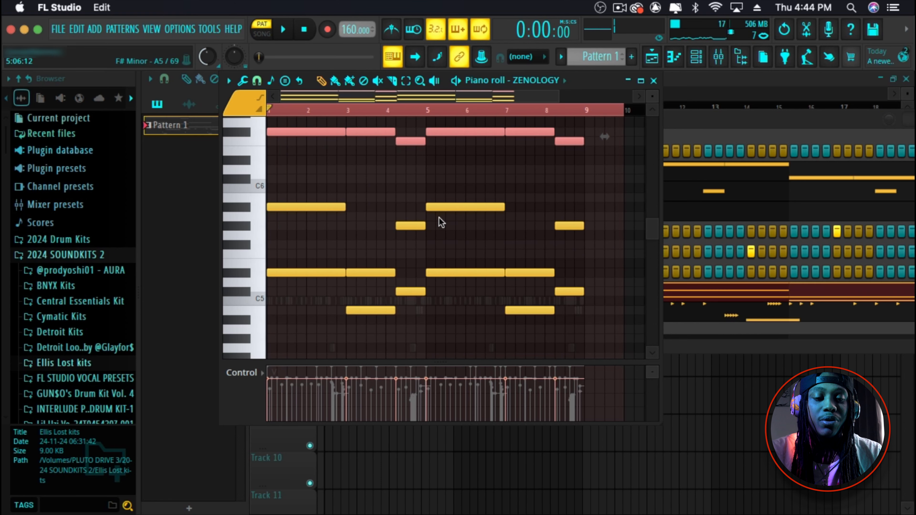
{"action": "key", "text": "space"}
{"action": "scroll", "coordinate": [375, 258], "scroll_direction": "down", "scroll_amount": 2}
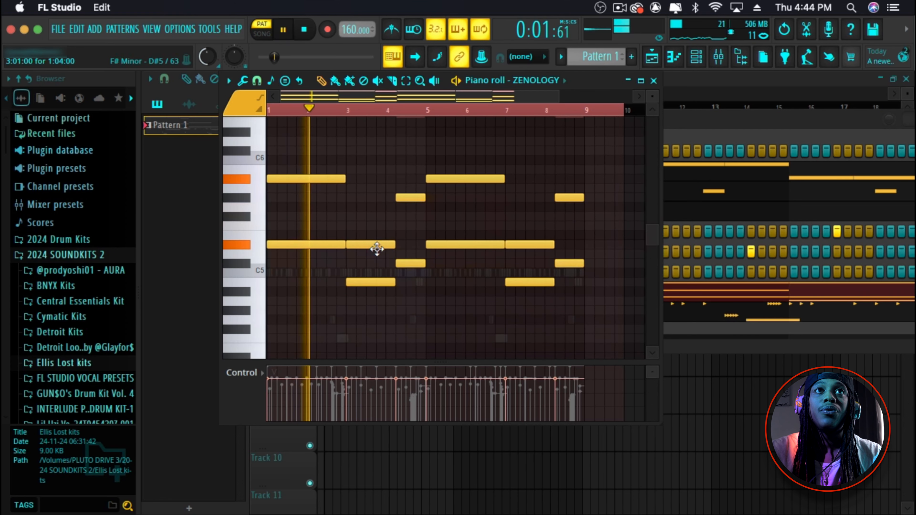
{"action": "scroll", "coordinate": [404, 262], "scroll_direction": "up", "scroll_amount": 5}
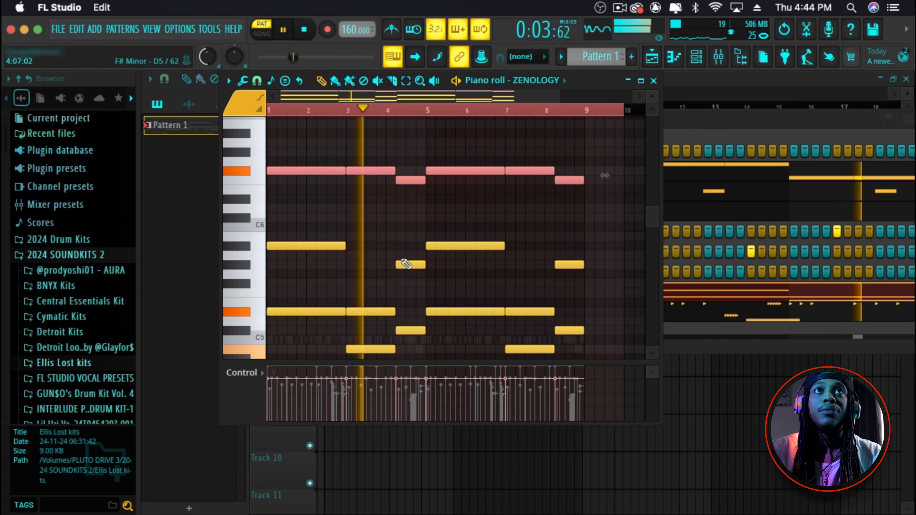
{"action": "scroll", "coordinate": [405, 263], "scroll_direction": "down", "scroll_amount": 3}
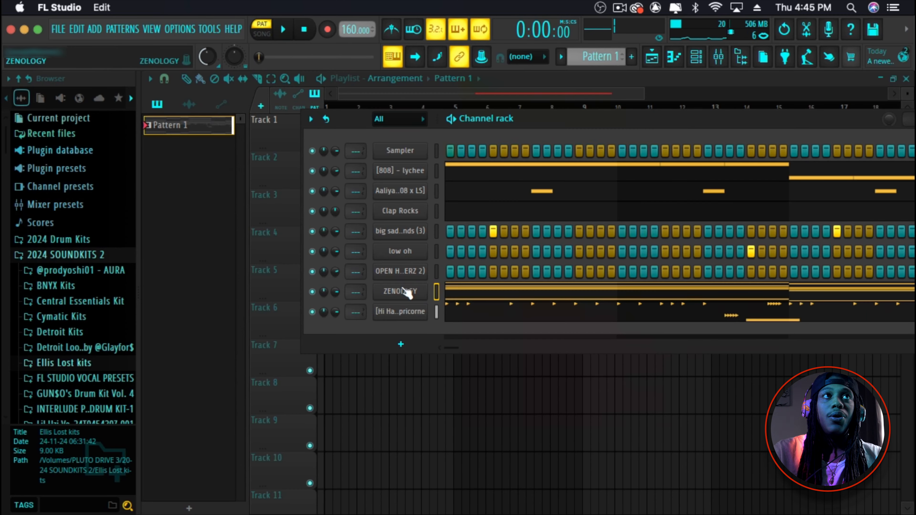
- Try the AX Violin preset from the Solo Strings category on the ZENOLOGY channel, play the pattern and reopen the preset browser
{"action": "left_click", "coordinate": [401, 291]}
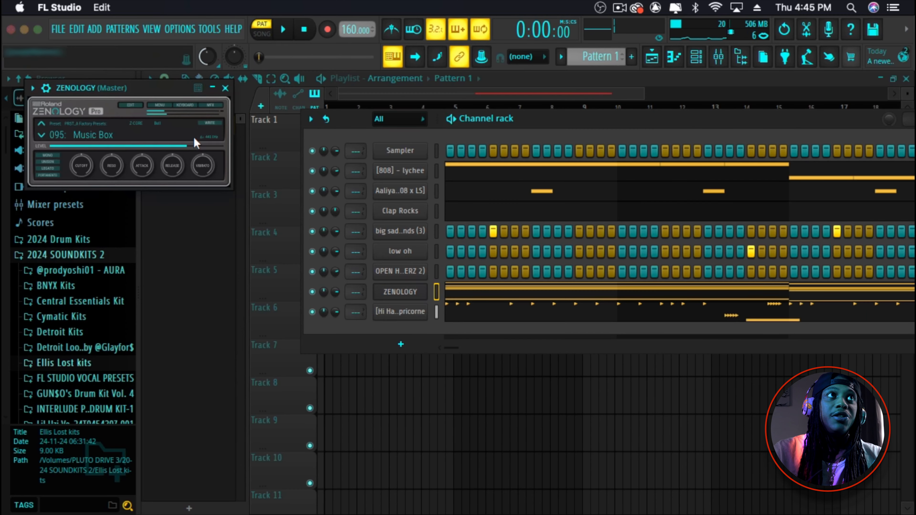
{"action": "left_click", "coordinate": [76, 137]}
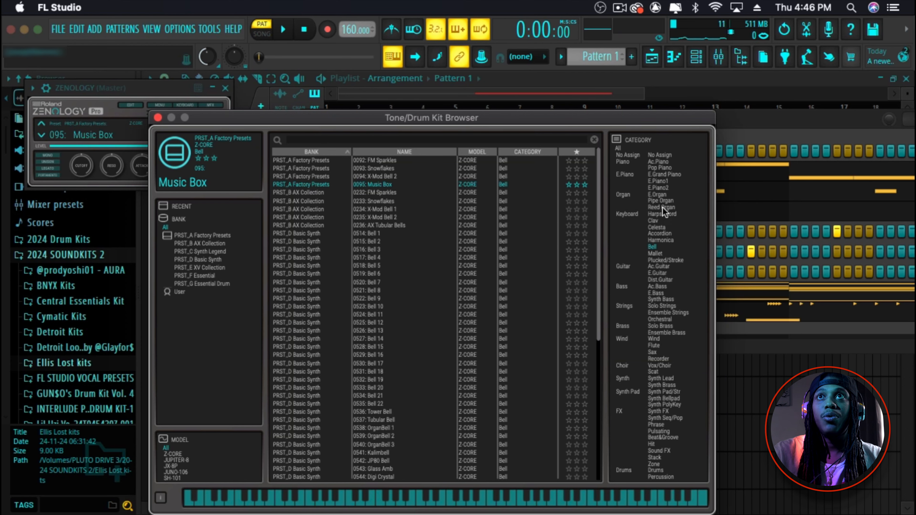
{"action": "left_click", "coordinate": [662, 306]}
{"action": "double_click", "coordinate": [403, 177]}
{"action": "key", "text": "space"}
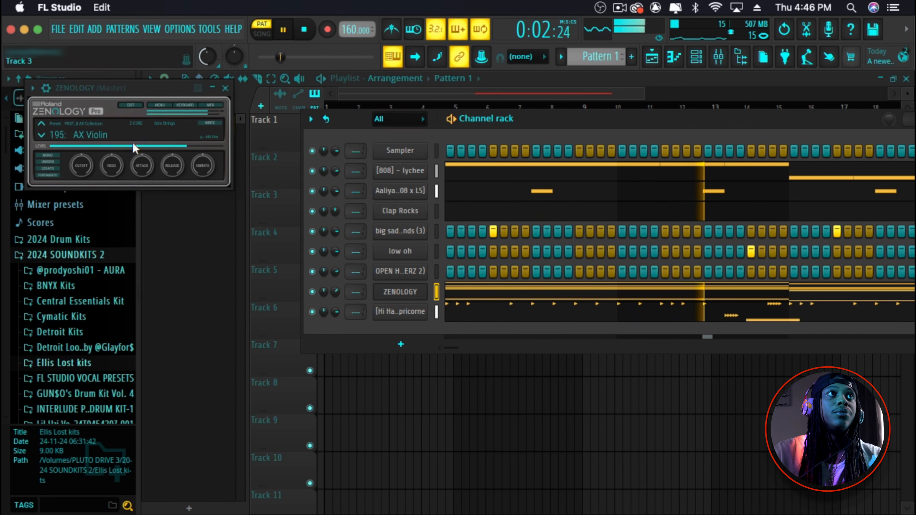
{"action": "left_click", "coordinate": [90, 138]}
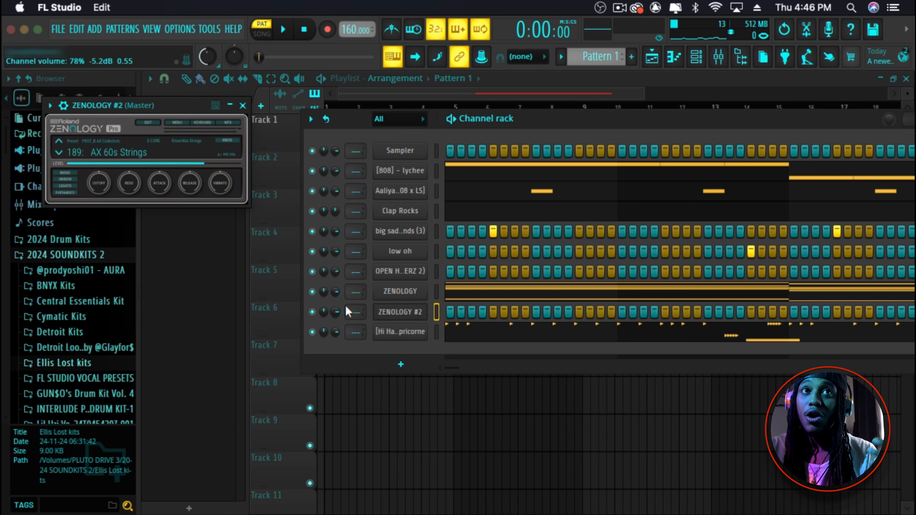
- Copy the notes of the ZENOLOGY channel and paste them into the ZENOLOGY #2 channel
{"action": "left_click_drag", "start_coordinate": [337, 293], "coordinate": [338, 298]}
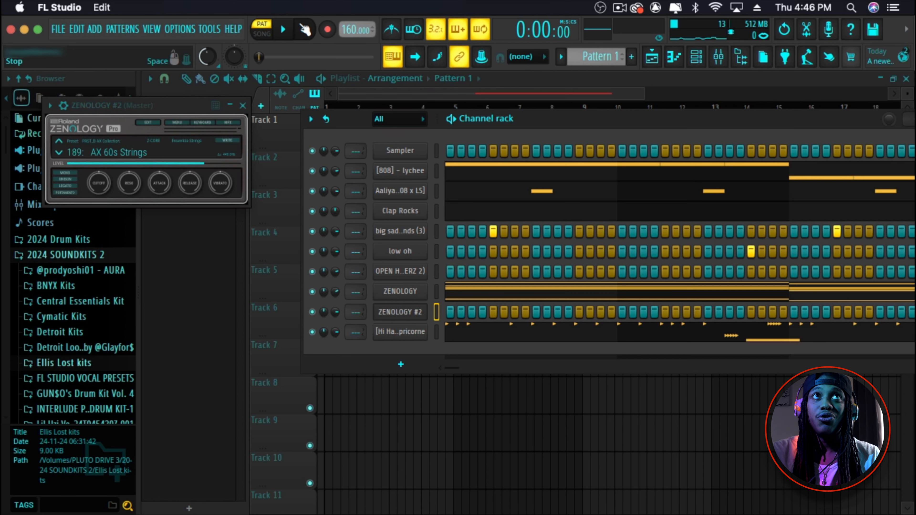
{"action": "right_click", "coordinate": [392, 294]}
{"action": "left_click", "coordinate": [605, 305]}
{"action": "right_click", "coordinate": [438, 312]}
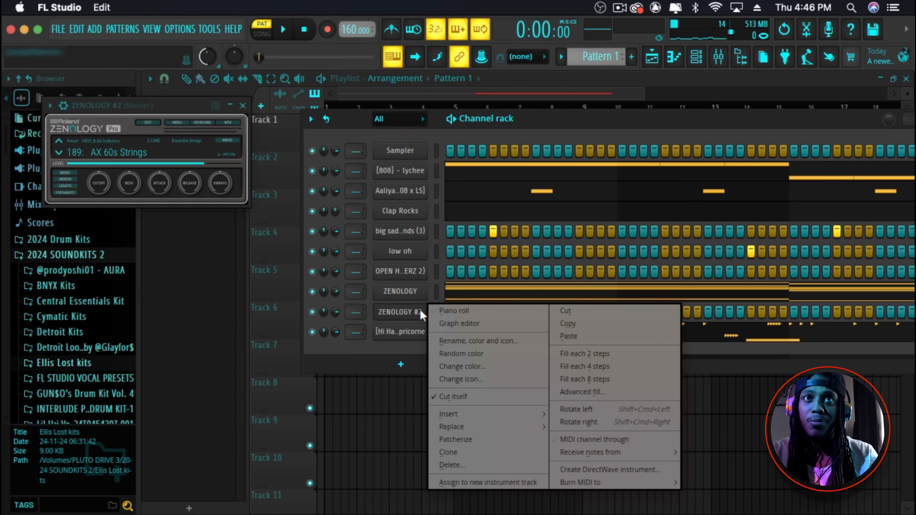
{"action": "left_click", "coordinate": [570, 338]}
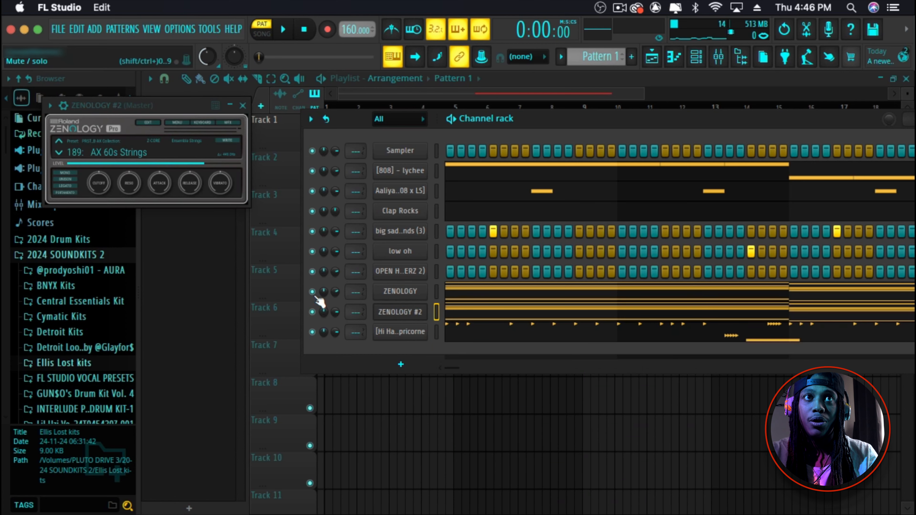
- Mute the ZENOLOGY channel to hear the AX 60s Strings, and replace its instrument with Keyscape
{"action": "left_click", "coordinate": [312, 292]}
{"action": "key", "text": "space"}
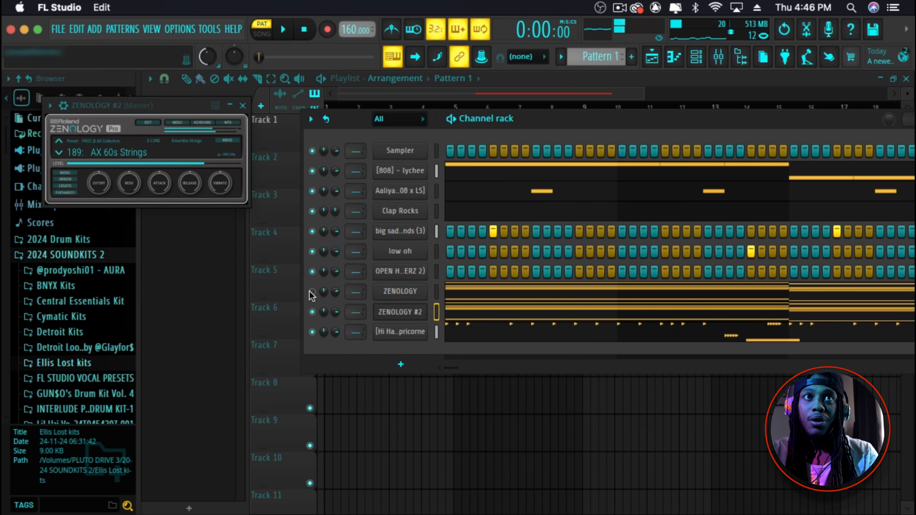
{"action": "right_click", "coordinate": [395, 292]}
{"action": "mouse_move", "coordinate": [485, 407]}
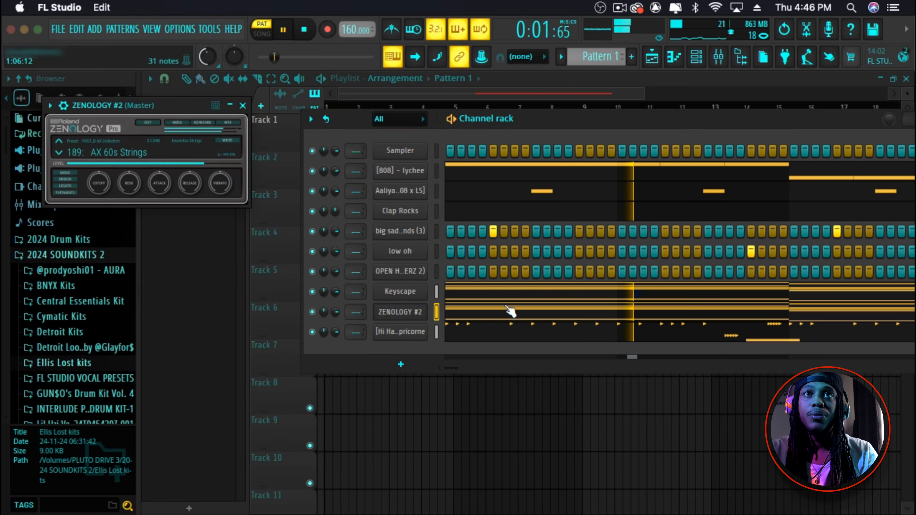
{"action": "key", "text": "space"}
- Open the notes of the ZENOLOGY #2 strings channel in the piano roll
{"action": "left_click", "coordinate": [510, 311]}
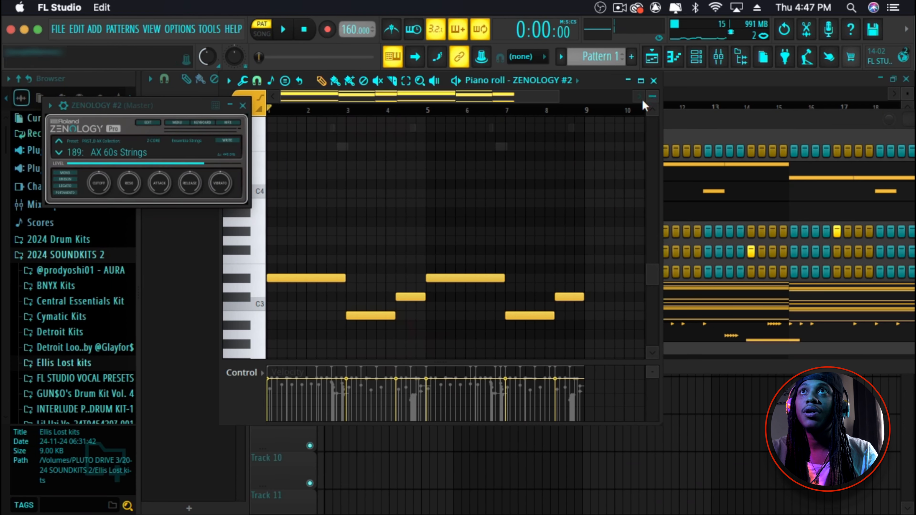
{"action": "left_click_drag", "start_coordinate": [652, 97], "coordinate": [652, 105]}
{"action": "scroll", "coordinate": [418, 172], "scroll_direction": "up", "scroll_amount": 6}
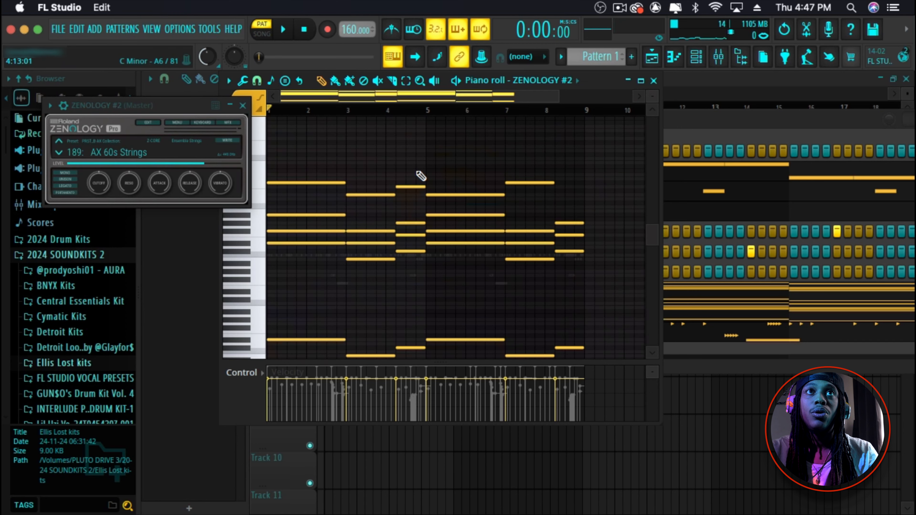
{"action": "scroll", "coordinate": [421, 176], "scroll_direction": "down", "scroll_amount": 2}
{"action": "key", "text": "super+a"}
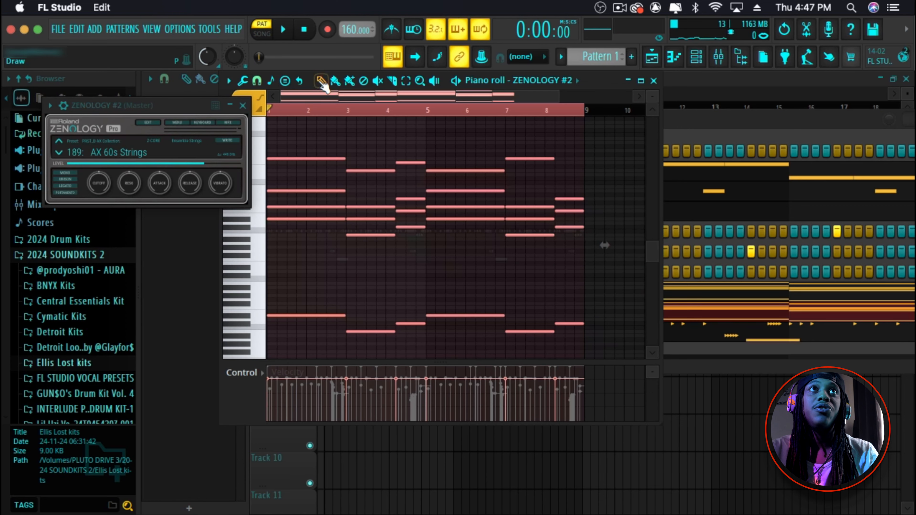
{"action": "left_click", "coordinate": [243, 80]}
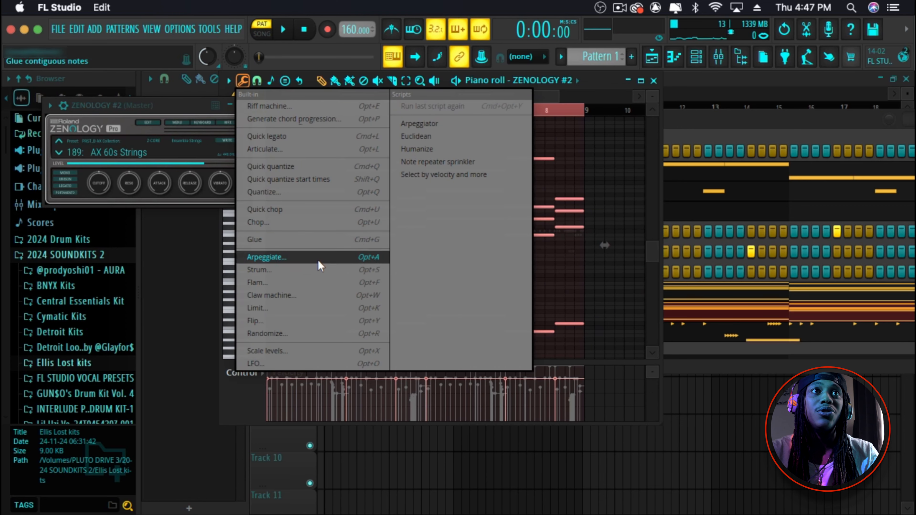
{"action": "left_click", "coordinate": [556, 270]}
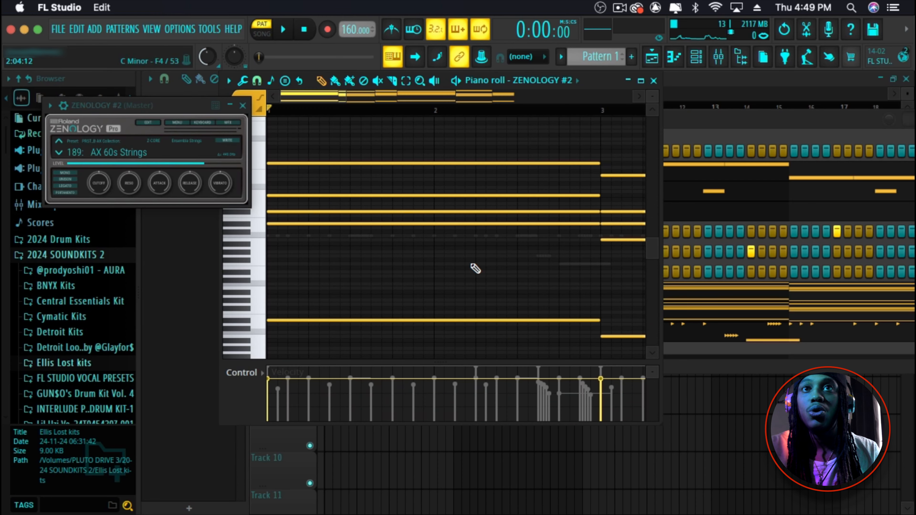
- Chop all the ZENOLOGY #2 chords with the Default pattern, adjusting the time multiplier for one-beat slices
{"action": "key", "text": "super+a"}
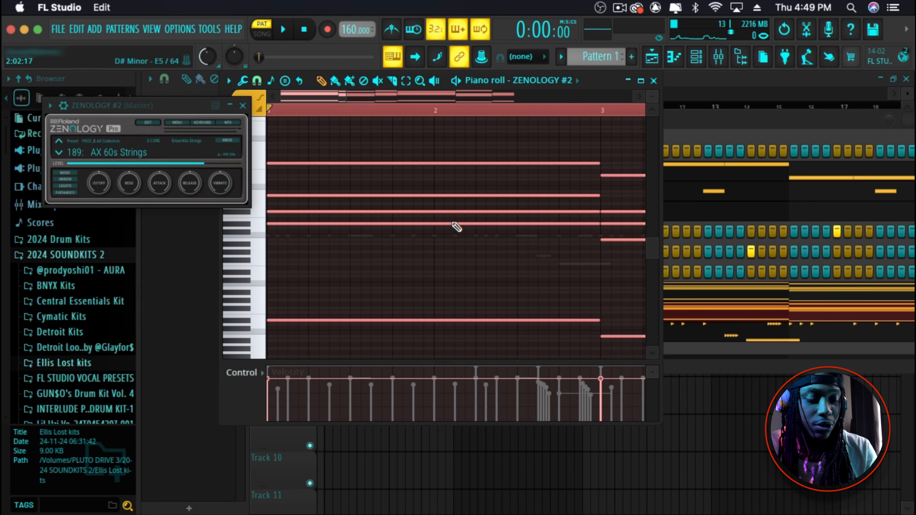
{"action": "key", "text": "alt+u"}
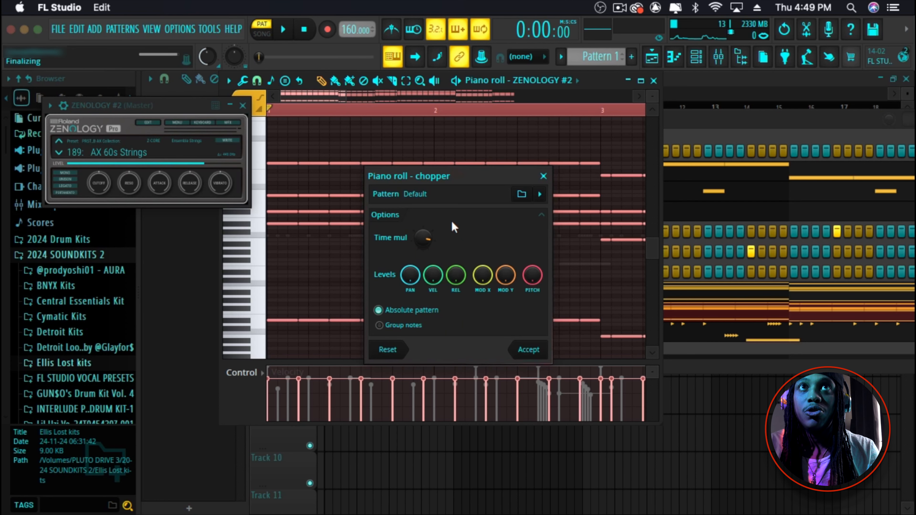
{"action": "left_click_drag", "start_coordinate": [427, 243], "coordinate": [426, 237]}
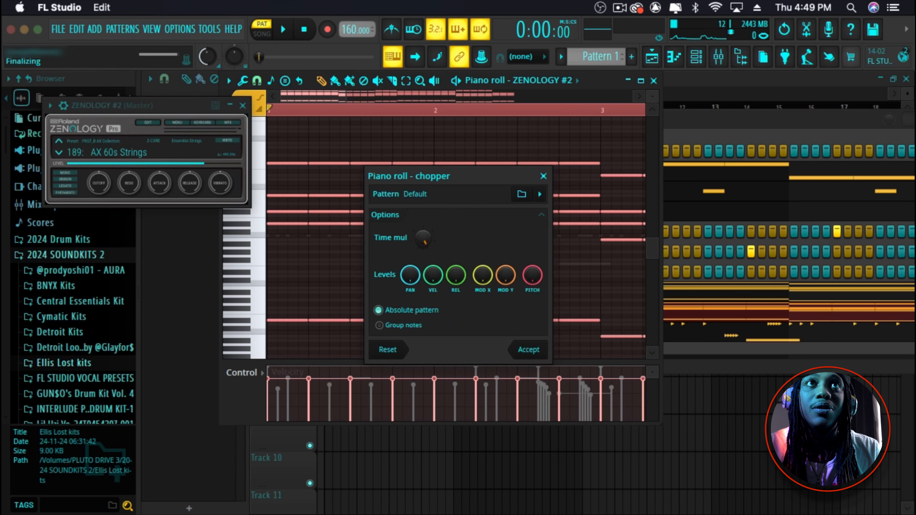
{"action": "left_click", "coordinate": [529, 350]}
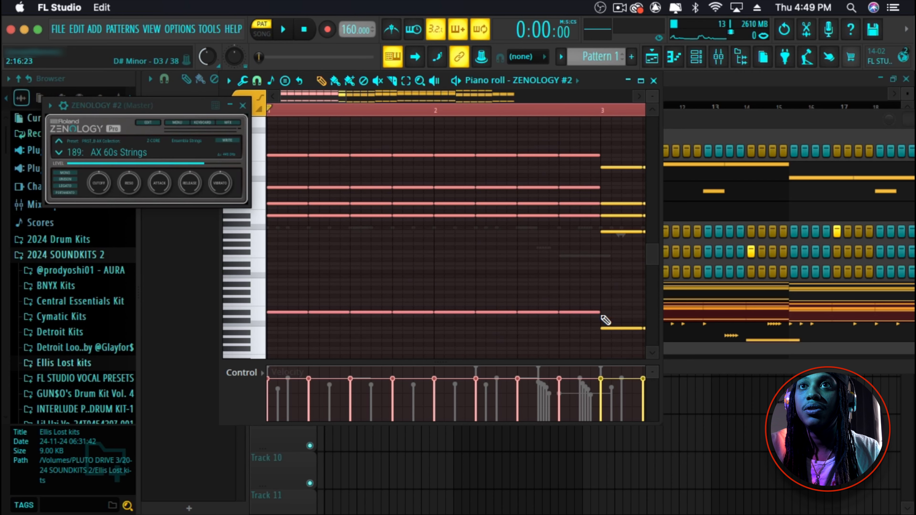
- Shorten the chopped strings notes to leave gaps, with those in bars 1–2 about half a beat long, and play the pattern
{"action": "left_click_drag", "start_coordinate": [598, 313], "coordinate": [573, 316]}
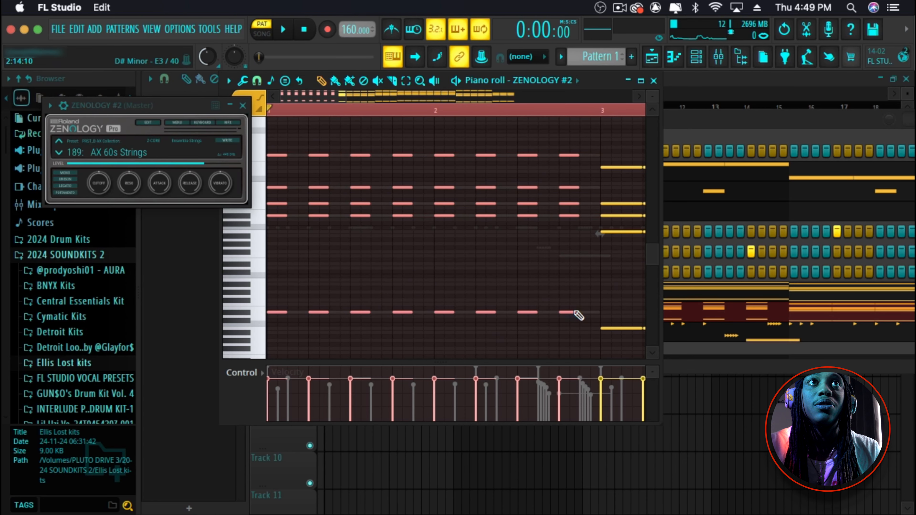
{"action": "key", "text": "space"}
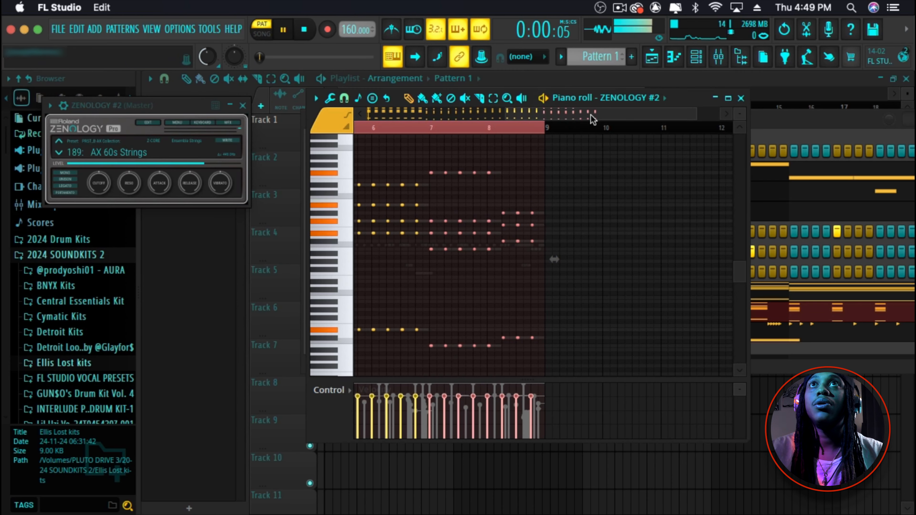
{"action": "scroll", "coordinate": [441, 114], "scroll_direction": "up", "scroll_amount": 3}
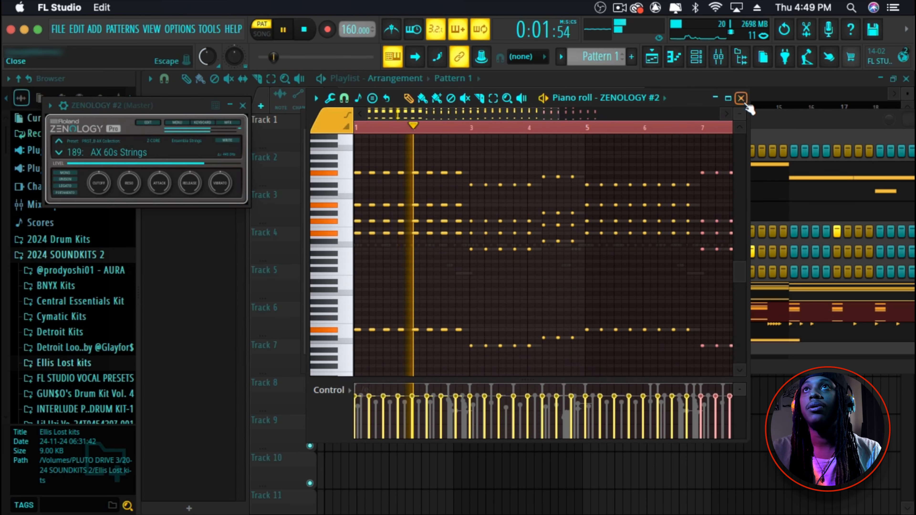
{"action": "left_click", "coordinate": [741, 98]}
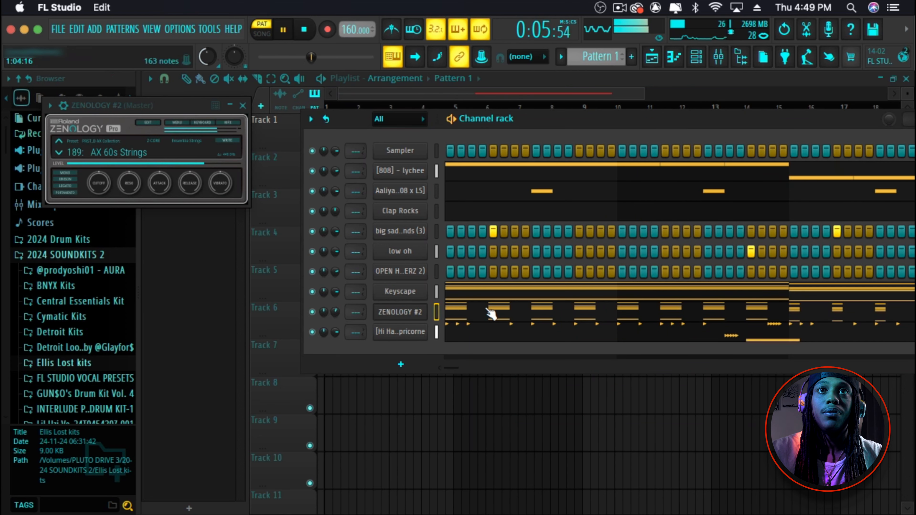
{"action": "key", "text": "space"}
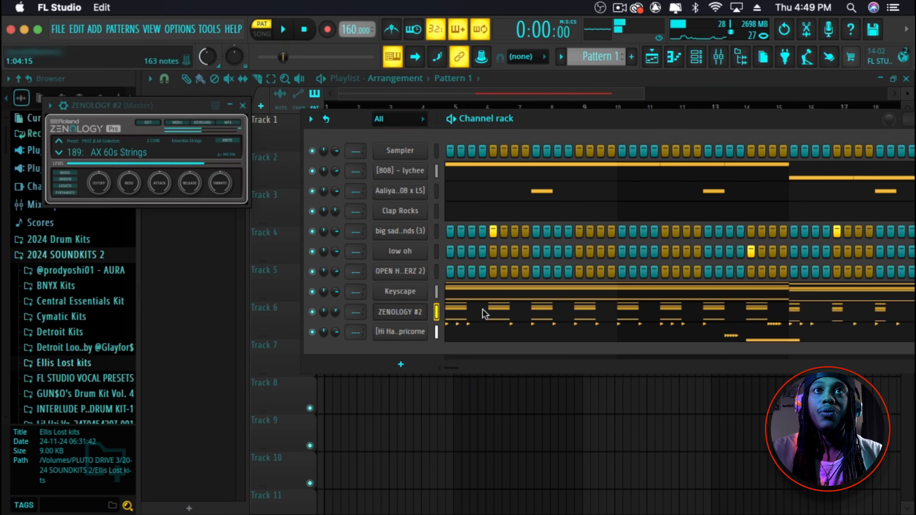
- Lower all the ZENOLOGY #2 notes by one octave and play the pattern
{"action": "left_click", "coordinate": [485, 314]}
{"action": "scroll", "coordinate": [472, 185], "scroll_direction": "up", "scroll_amount": 1}
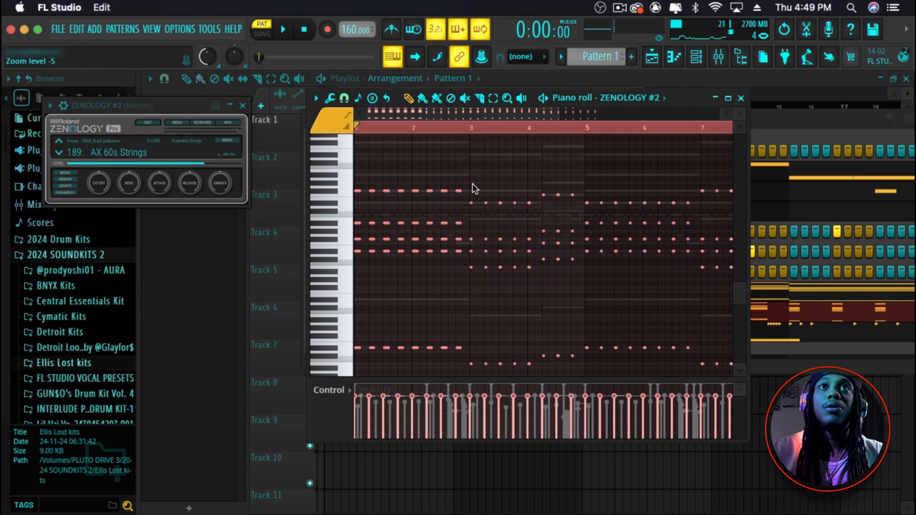
{"action": "key", "text": "space"}
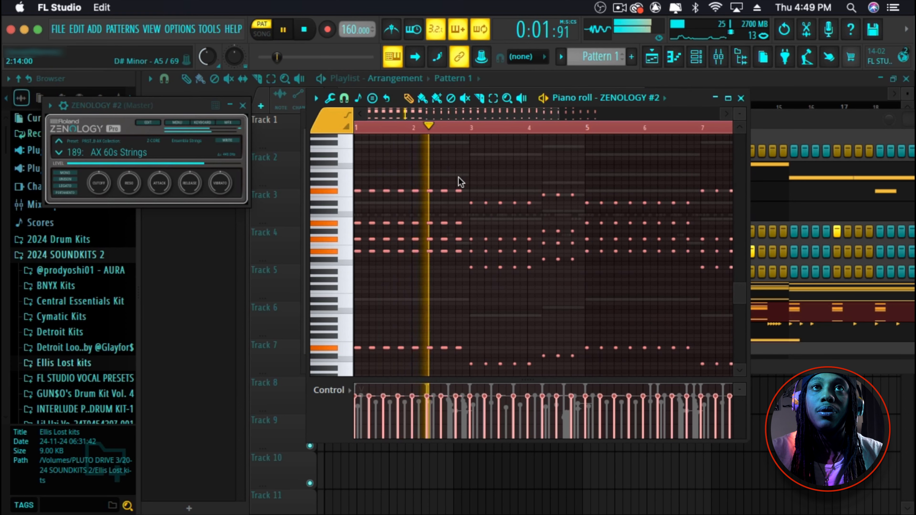
- Shorten the strings notes in bars 1–2 to 0:01:00, matching the note length in bars 3–4
{"action": "left_click_drag", "start_coordinate": [458, 176], "coordinate": [347, 359]}
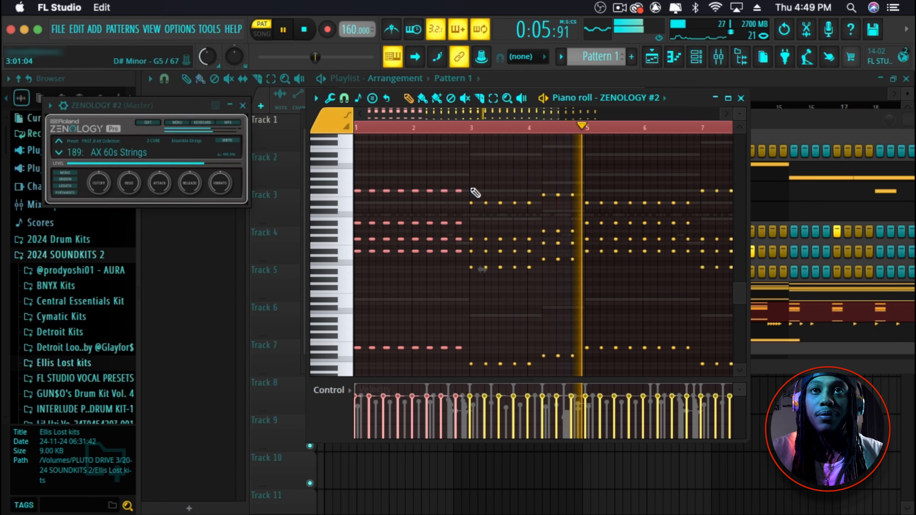
{"action": "left_click_drag", "start_coordinate": [471, 186], "coordinate": [577, 352]}
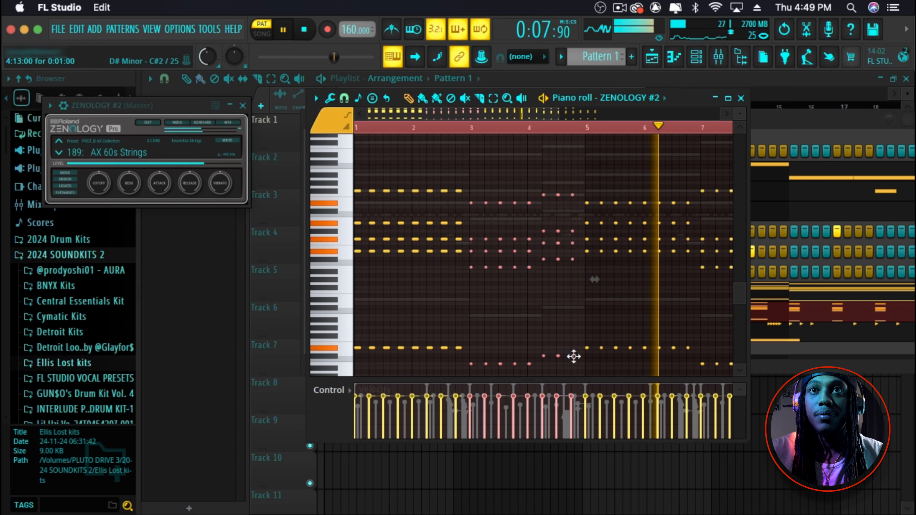
{"action": "left_click_drag", "start_coordinate": [463, 170], "coordinate": [354, 372]}
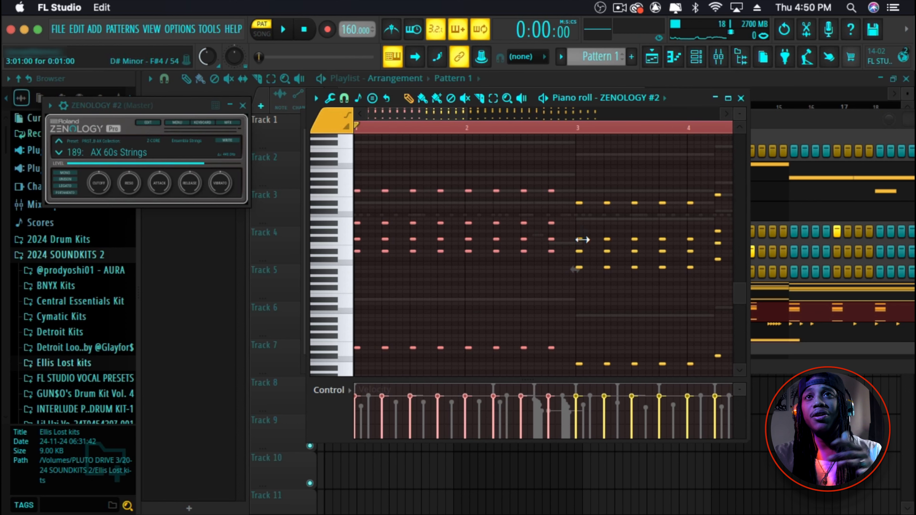
- Deselect the strings notes and check the piano roll's scale highlighting options
{"action": "right_click", "coordinate": [561, 303]}
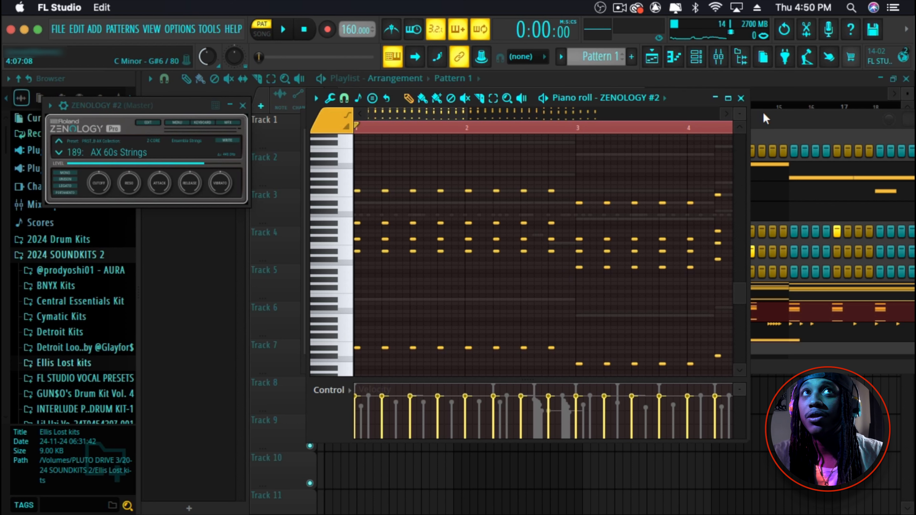
{"action": "left_click", "coordinate": [315, 98]}
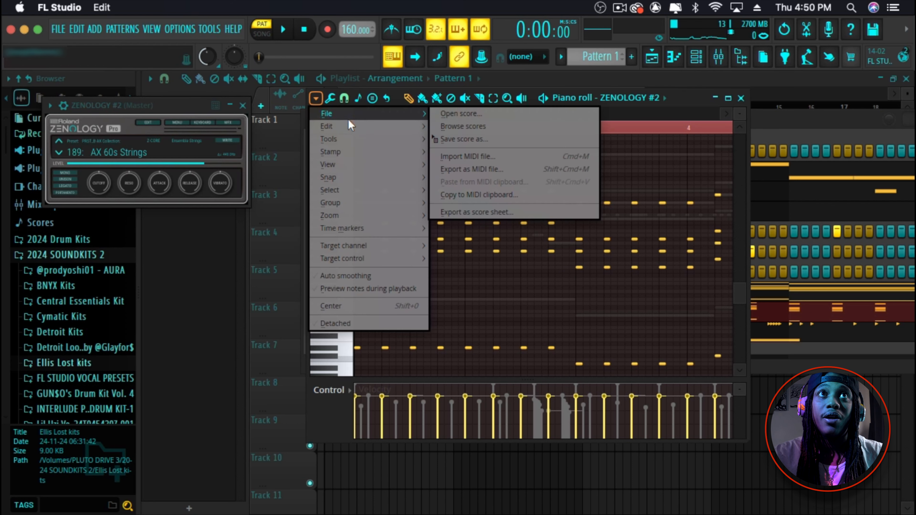
{"action": "mouse_move", "coordinate": [342, 139]}
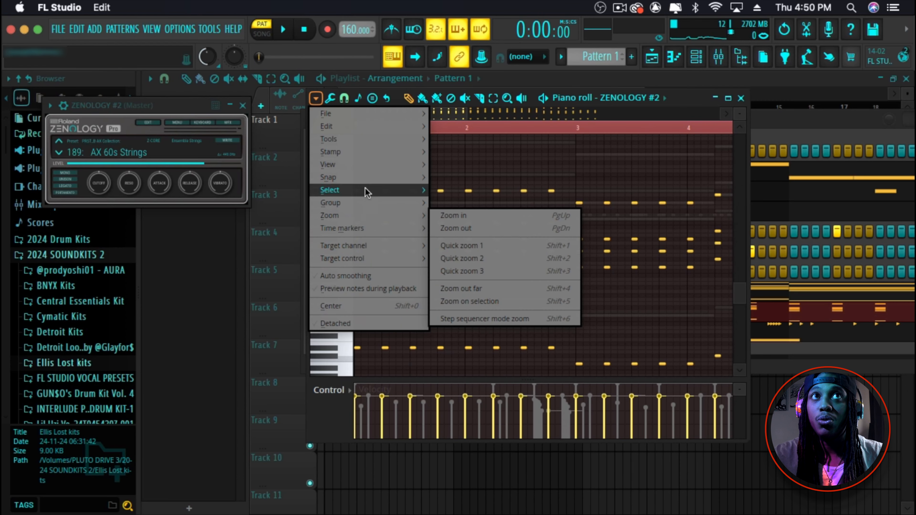
{"action": "mouse_move", "coordinate": [362, 167]}
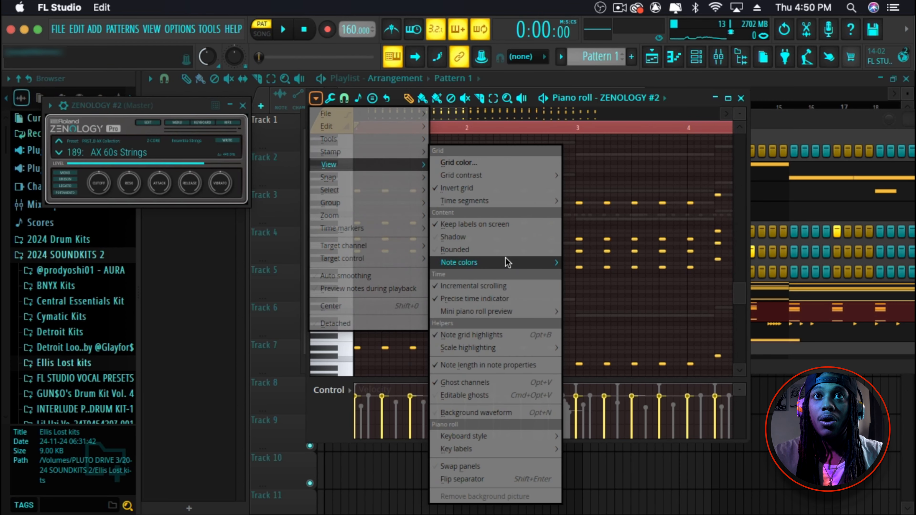
{"action": "mouse_move", "coordinate": [516, 356]}
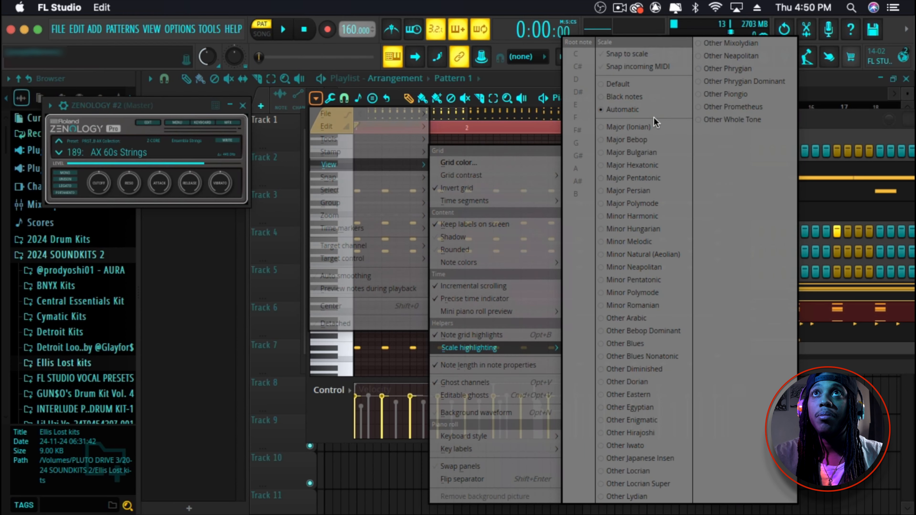
{"action": "left_click", "coordinate": [390, 346]}
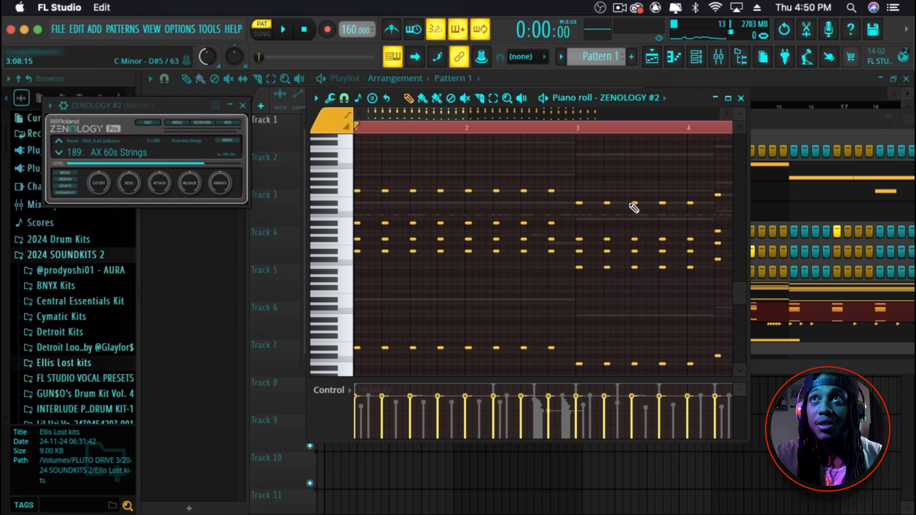
- Add a short G#4 note near the end of bar 2 in the ZENOLOGY #2 strings part
{"action": "left_click_drag", "start_coordinate": [740, 114], "coordinate": [740, 94]}
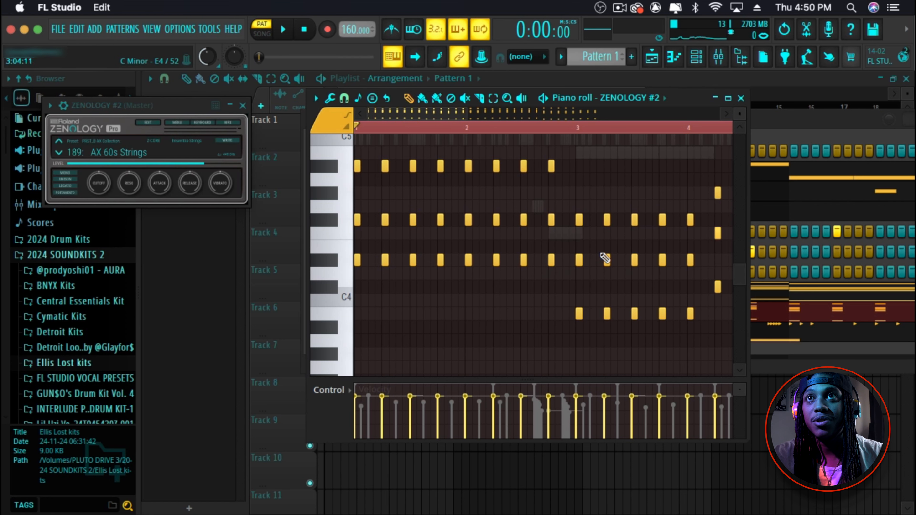
{"action": "scroll", "coordinate": [606, 258], "scroll_direction": "up", "scroll_amount": 3}
{"action": "scroll", "coordinate": [596, 300], "scroll_direction": "up", "scroll_amount": 2}
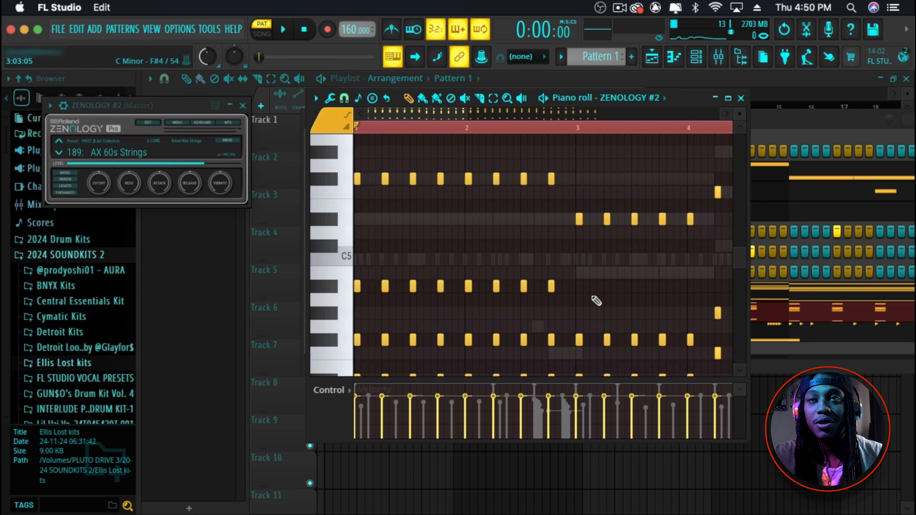
{"action": "scroll", "coordinate": [548, 307], "scroll_direction": "down", "scroll_amount": 1}
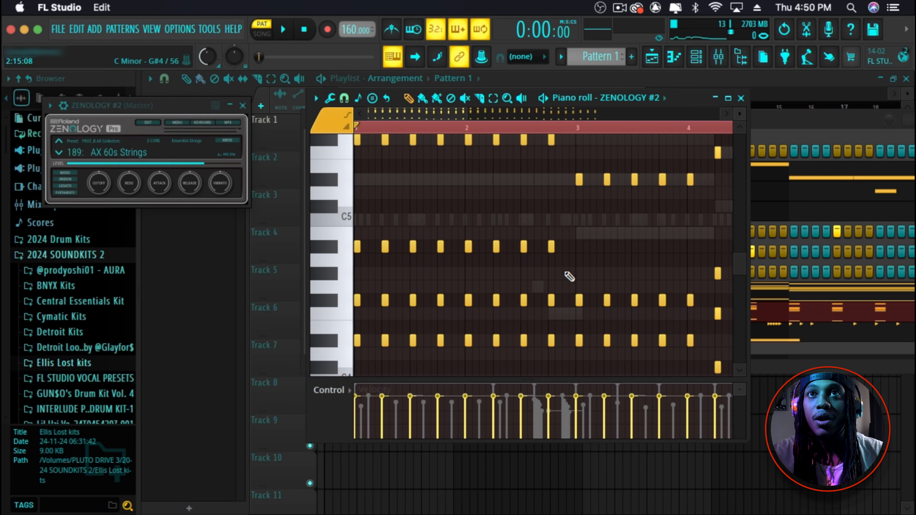
{"action": "left_click", "coordinate": [564, 275]}
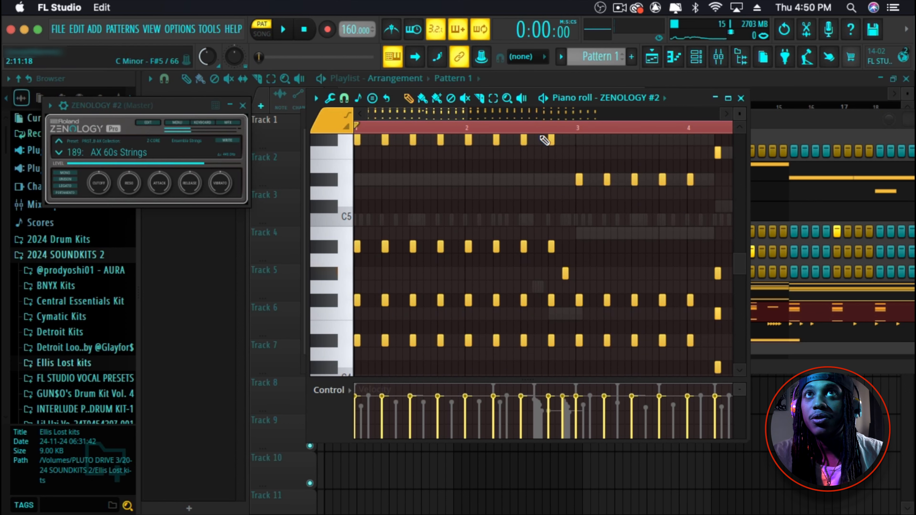
- Play the pattern from the second half of bar 2, and close the strings piano roll
{"action": "left_click", "coordinate": [529, 128]}
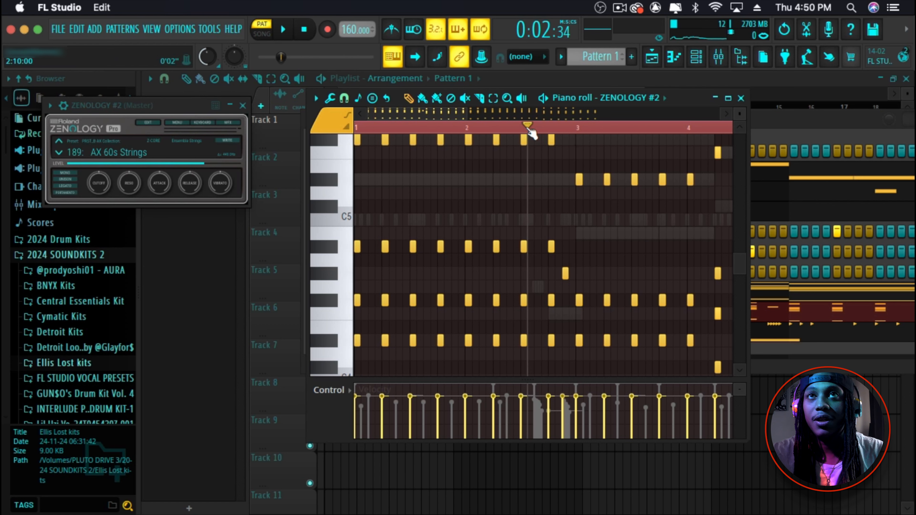
{"action": "key", "text": "space"}
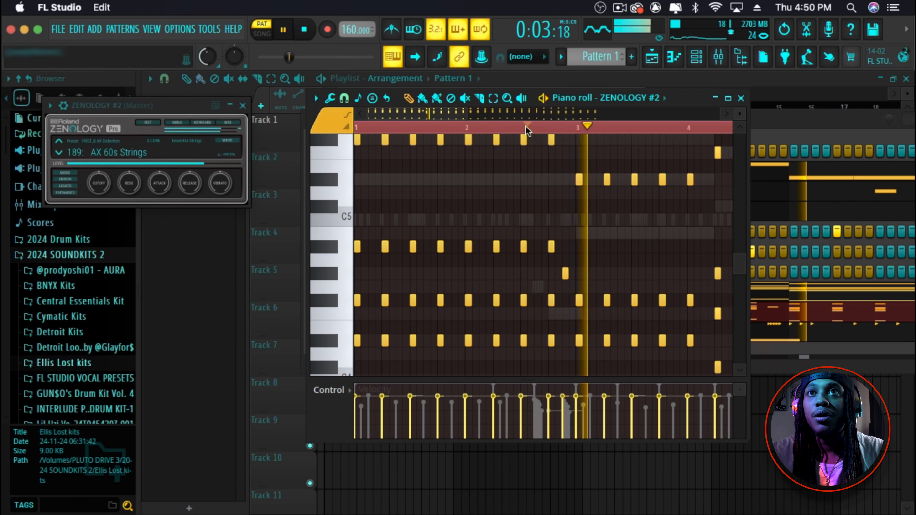
{"action": "key", "text": "space"}
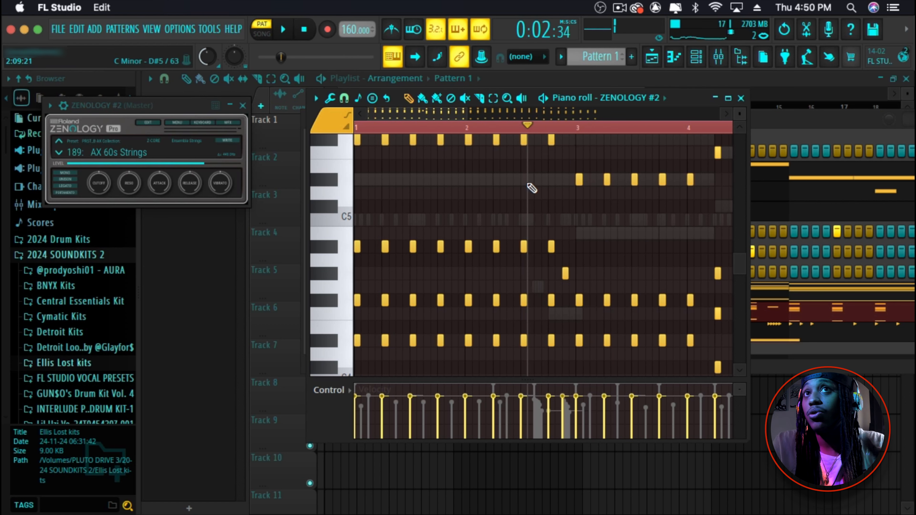
{"action": "key", "text": "space"}
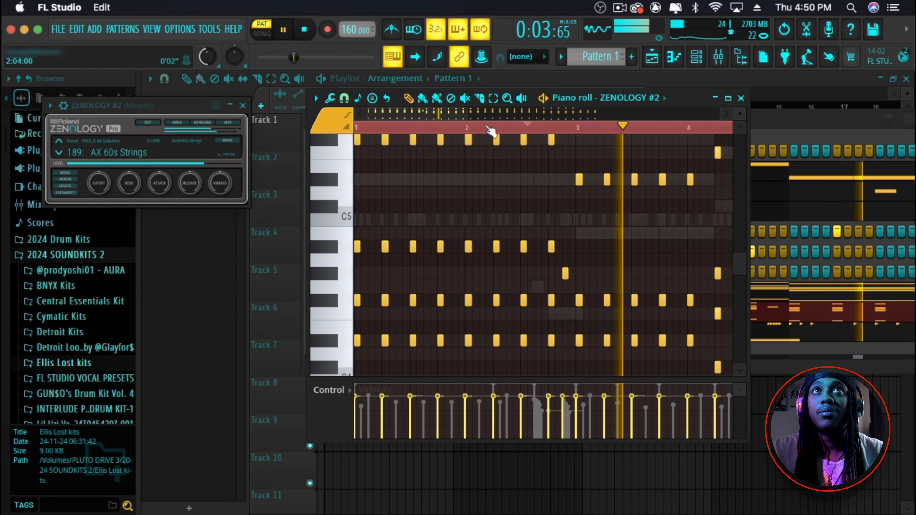
{"action": "left_click_drag", "start_coordinate": [427, 110], "coordinate": [470, 114]}
{"action": "key", "text": "space"}
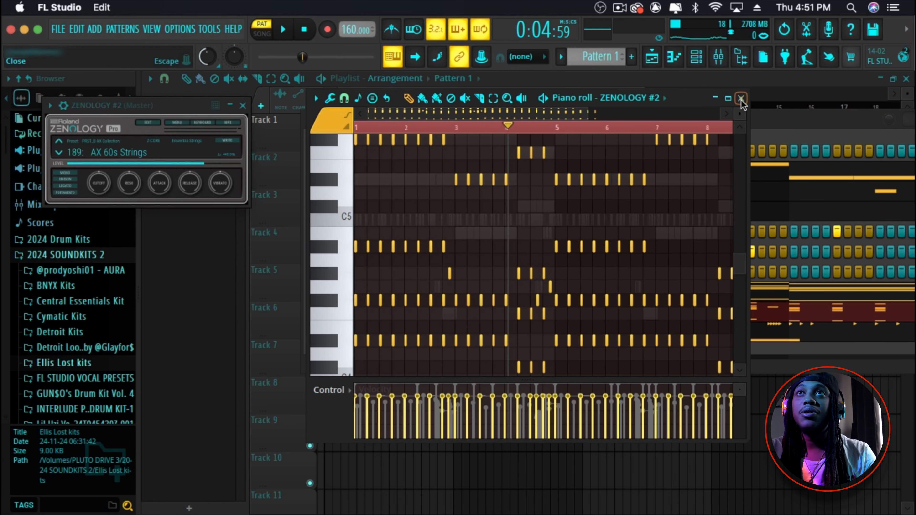
{"action": "left_click", "coordinate": [741, 99]}
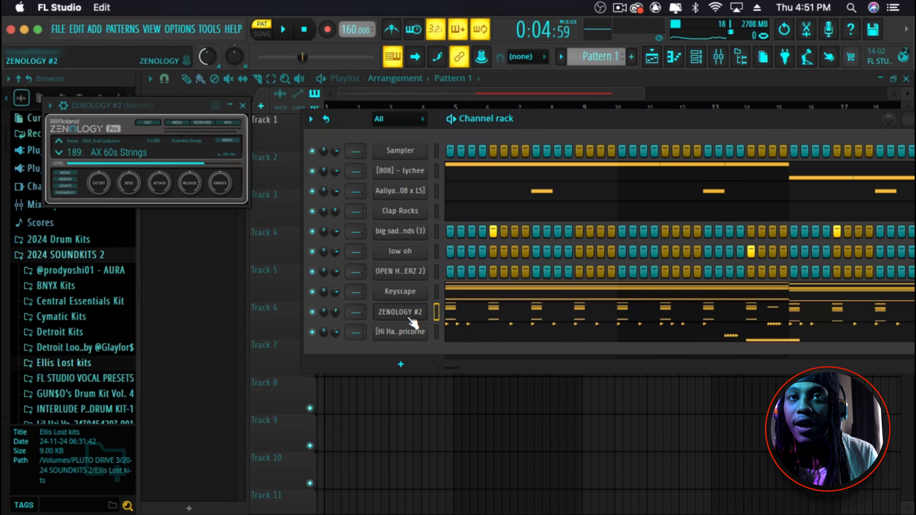
- Insert a DX7 V instrument channel above ZENOLOGY #2 in the channel rack
{"action": "right_click", "coordinate": [411, 319]}
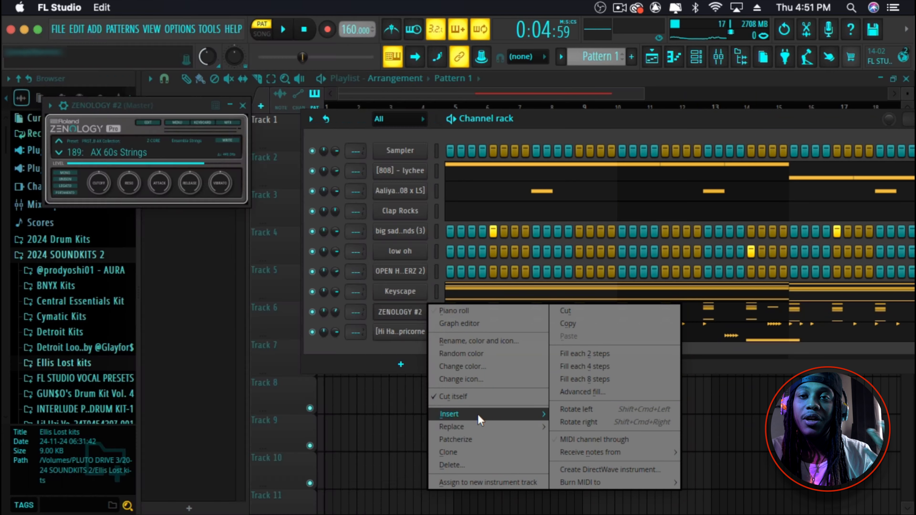
{"action": "mouse_move", "coordinate": [479, 419]}
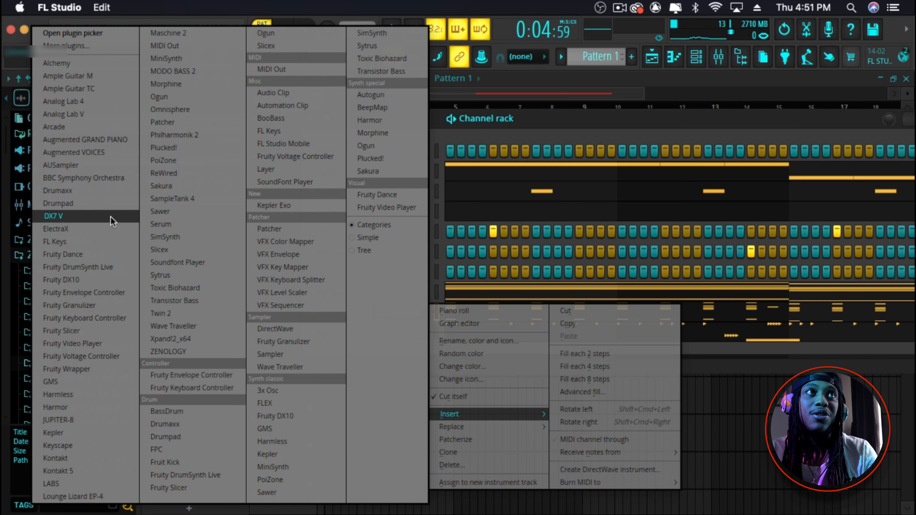
{"action": "left_click", "coordinate": [111, 218]}
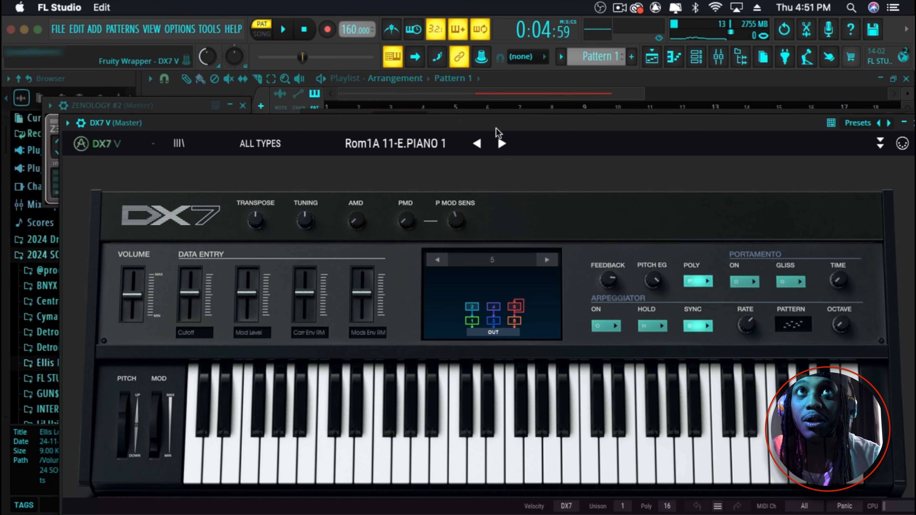
- Load the Pagoda Dreams preset in DX7 V
{"action": "left_click", "coordinate": [389, 147]}
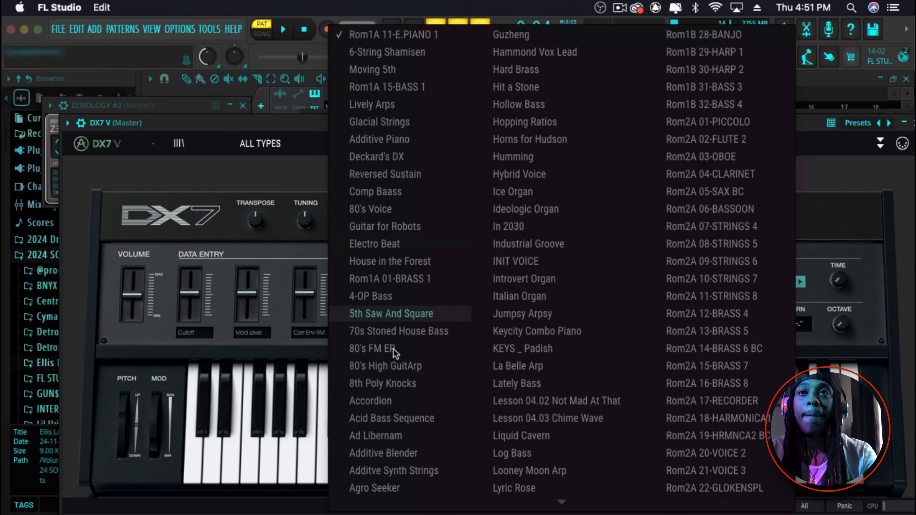
{"action": "scroll", "coordinate": [397, 364], "scroll_direction": "down", "scroll_amount": 15}
{"action": "scroll", "coordinate": [399, 371], "scroll_direction": "down", "scroll_amount": 15}
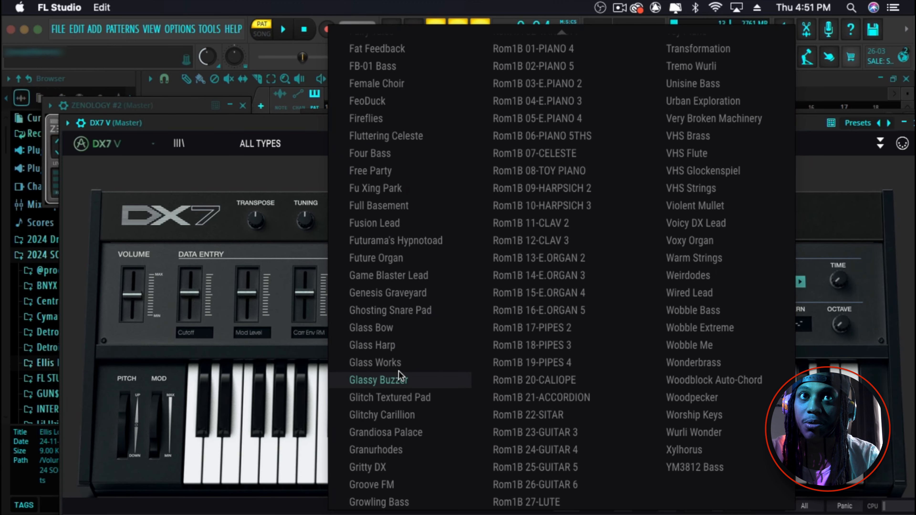
{"action": "scroll", "coordinate": [399, 372], "scroll_direction": "up", "scroll_amount": 20}
{"action": "scroll", "coordinate": [399, 371], "scroll_direction": "up", "scroll_amount": 10}
{"action": "scroll", "coordinate": [399, 371], "scroll_direction": "down", "scroll_amount": 5}
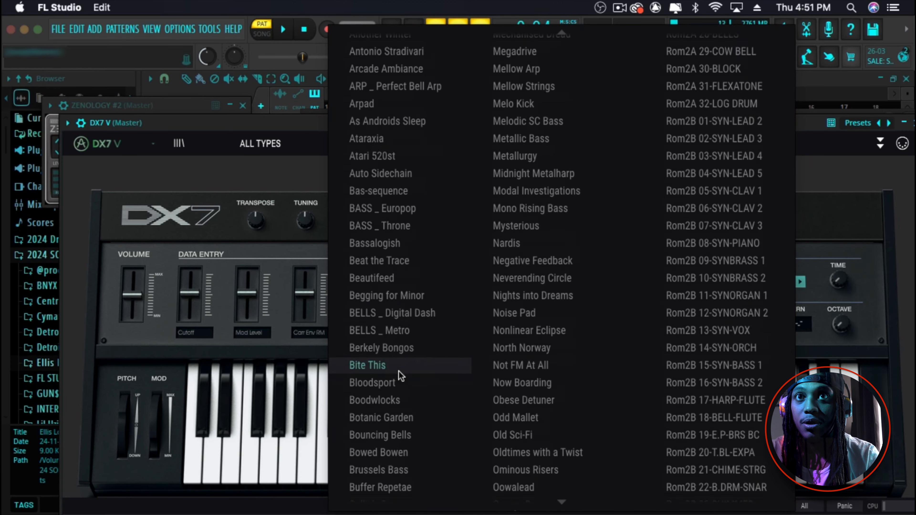
{"action": "scroll", "coordinate": [590, 316], "scroll_direction": "down", "scroll_amount": 3}
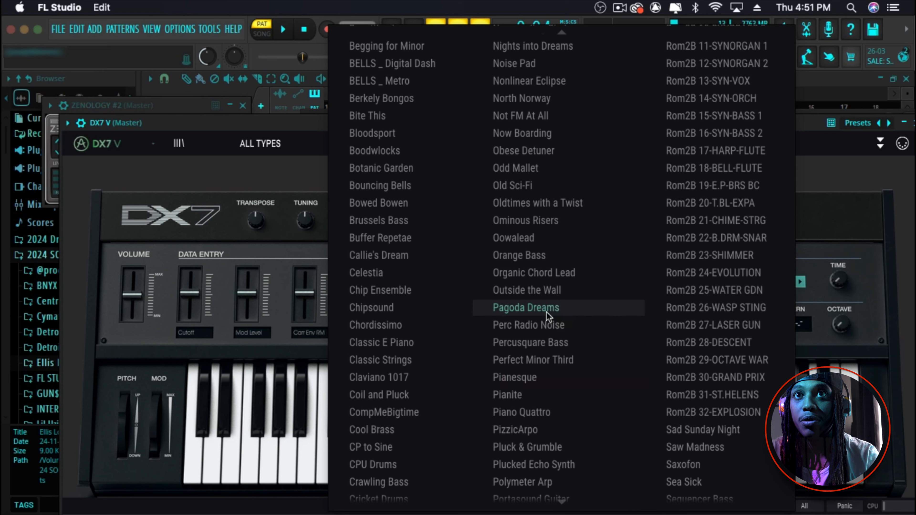
{"action": "left_click", "coordinate": [555, 308]}
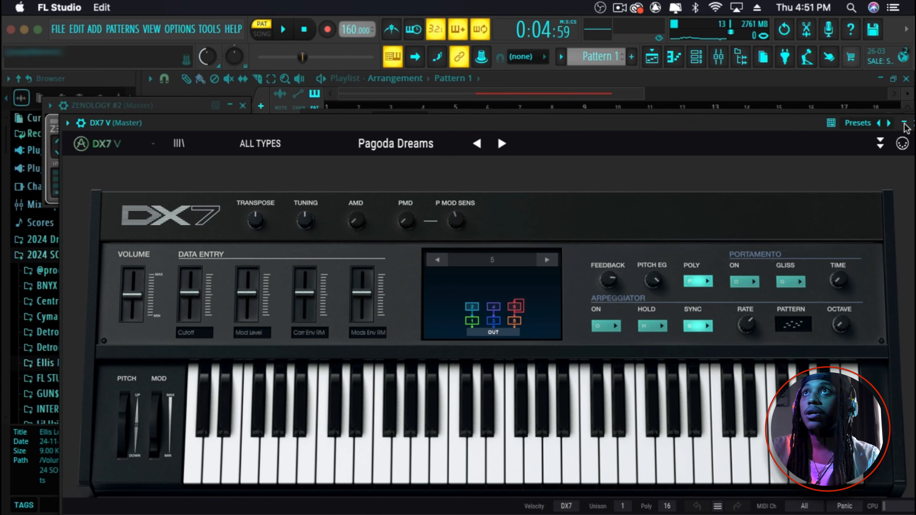
- Close the DX7 V window and mute the hi-hat channel while the pattern plays
{"action": "left_click_drag", "start_coordinate": [718, 127], "coordinate": [520, 151]}
{"action": "left_click", "coordinate": [720, 147]}
{"action": "key", "text": "space"}
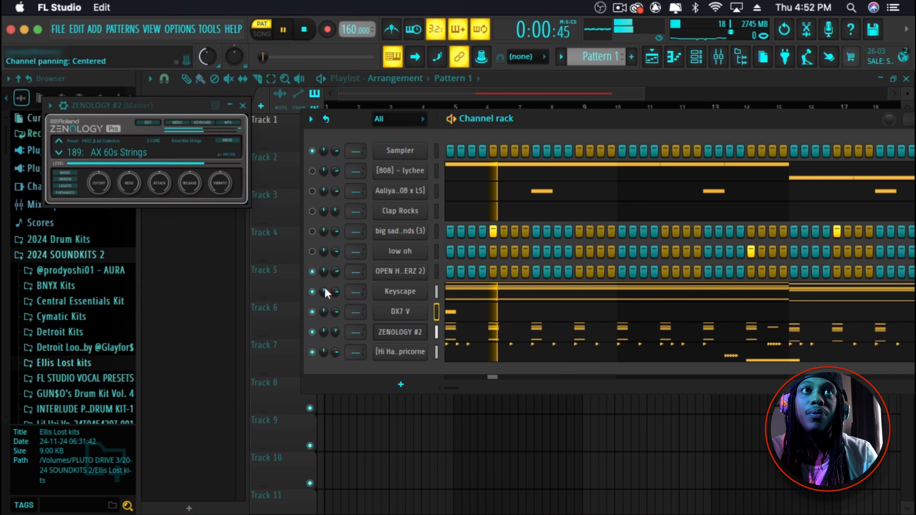
{"action": "left_click", "coordinate": [312, 352]}
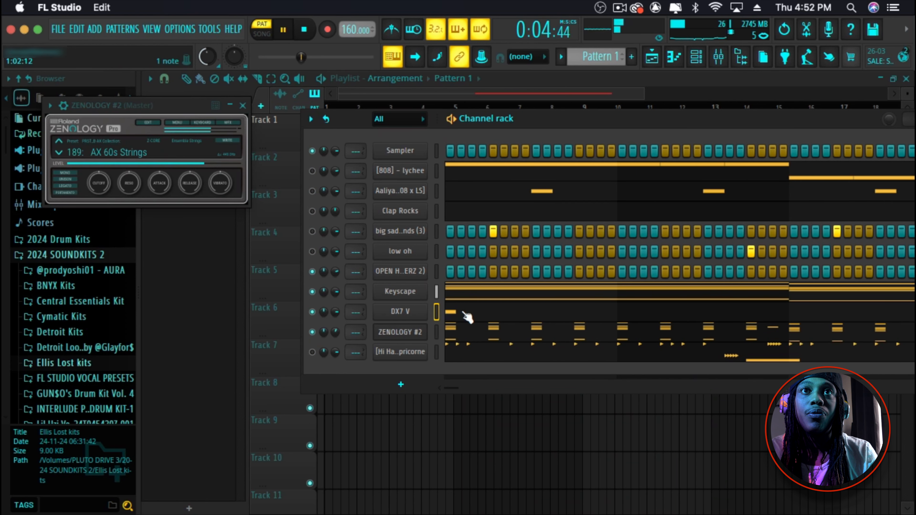
- Open the DX7 V notes in the piano roll and shorten the opening A#5 note to 0:02:00
{"action": "left_click", "coordinate": [450, 316]}
{"action": "key", "text": "space"}
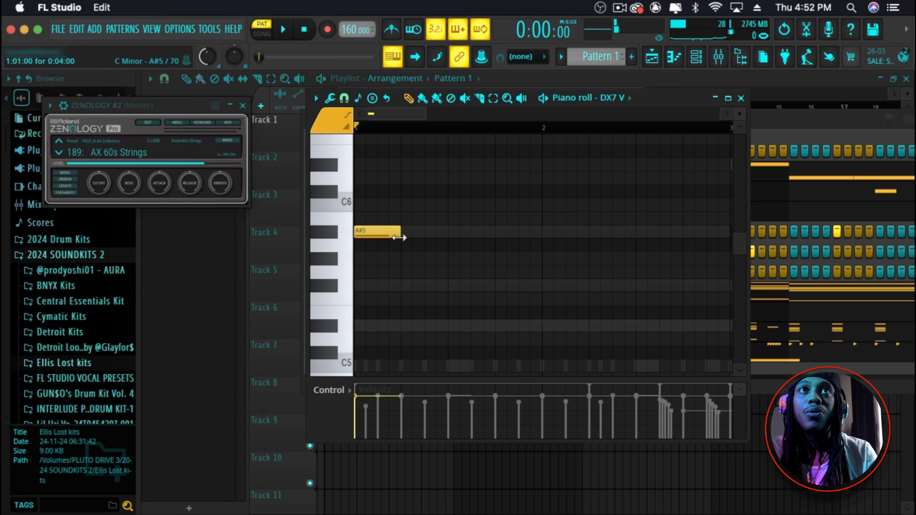
{"action": "key", "text": "space"}
{"action": "key", "text": "space"}
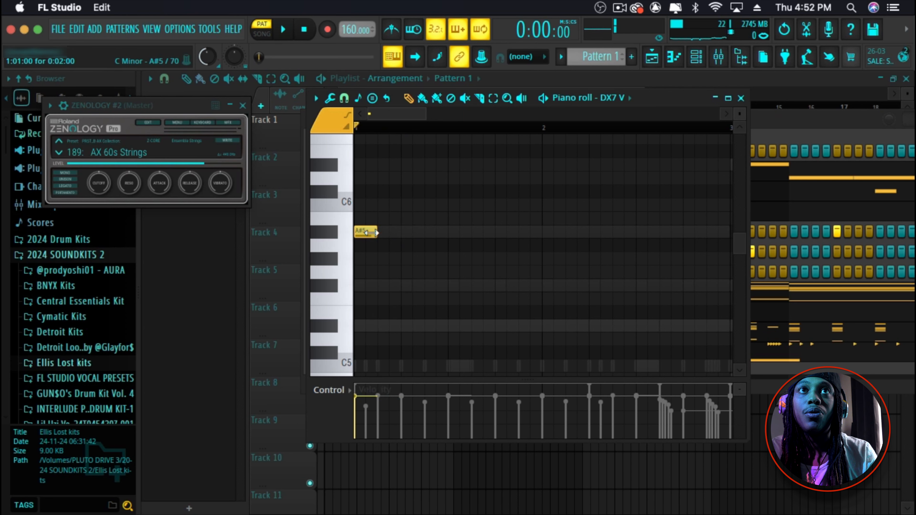
- Add a G#5 note of length 0:02:00 at 1:09:00 in the DX7 V part and play the pattern
{"action": "left_click", "coordinate": [383, 287]}
{"action": "key", "text": "space"}
{"action": "key", "text": "space"}
{"action": "mouse_move", "coordinate": [388, 286]}
{"action": "left_mouse_down"}
{"action": "mouse_move", "coordinate": [440, 289]}
{"action": "mouse_move", "coordinate": [420, 287]}
{"action": "mouse_move", "coordinate": [420, 241]}
{"action": "mouse_move", "coordinate": [597, 259]}
{"action": "mouse_move", "coordinate": [599, 220]}
{"action": "mouse_move", "coordinate": [421, 245]}
{"action": "mouse_move", "coordinate": [420, 232]}
{"action": "mouse_move", "coordinate": [484, 231]}
{"action": "mouse_move", "coordinate": [461, 231]}
{"action": "mouse_move", "coordinate": [464, 261]}
{"action": "left_mouse_up"}
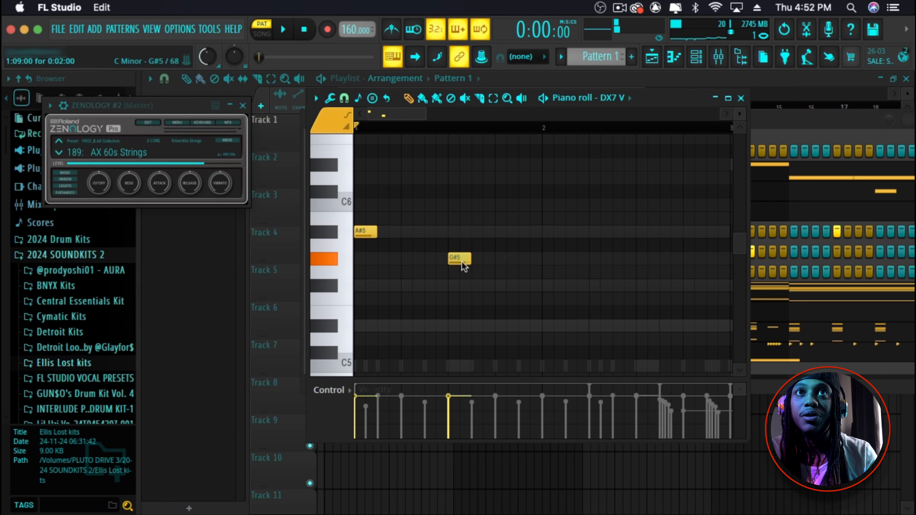
{"action": "key", "text": "space"}
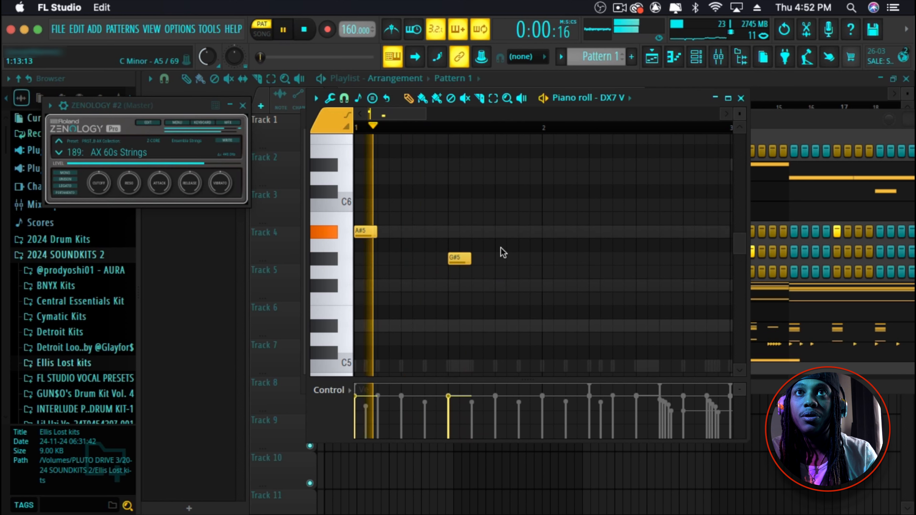
- Repeat the motif in bar 2 with A#5 on the first beat and G#5 halfway through, and play the pattern
{"action": "left_click", "coordinate": [545, 231]}
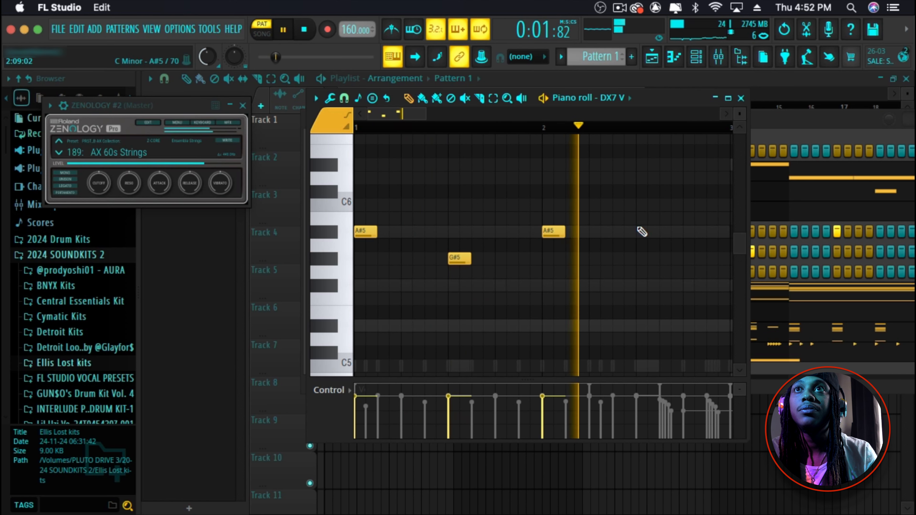
{"action": "key", "text": "space"}
{"action": "left_click", "coordinate": [645, 264]}
{"action": "key", "text": "space"}
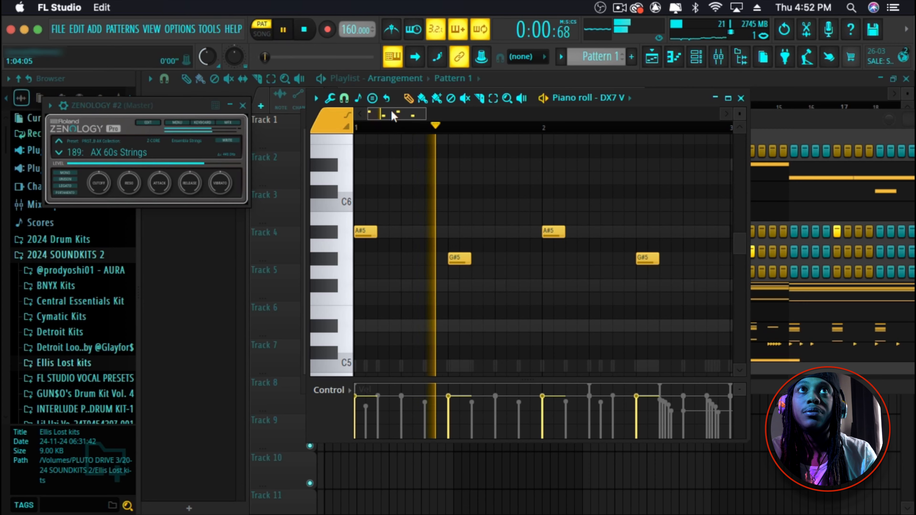
- Add F#5, F5, F#5 and G#5 notes on the four beats of bar 3 and play the pattern
{"action": "left_click", "coordinate": [546, 286]}
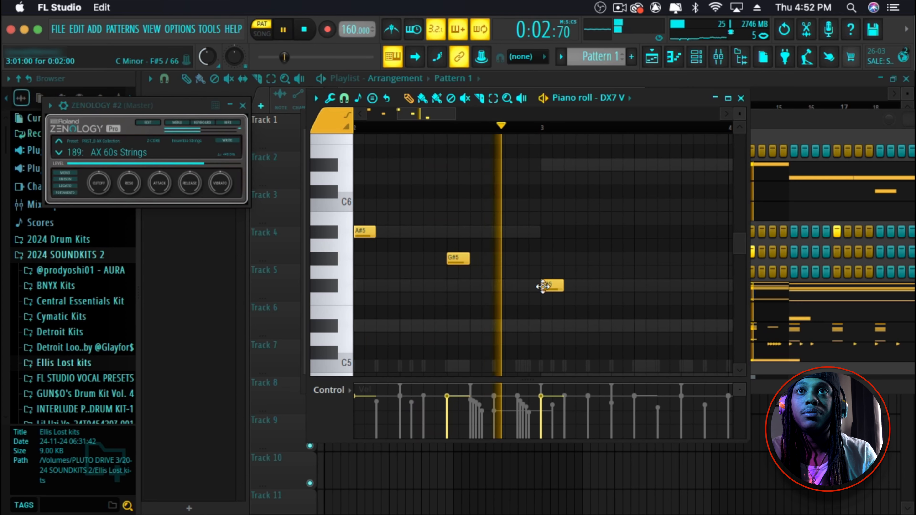
{"action": "key", "text": "space"}
{"action": "left_click", "coordinate": [591, 298]}
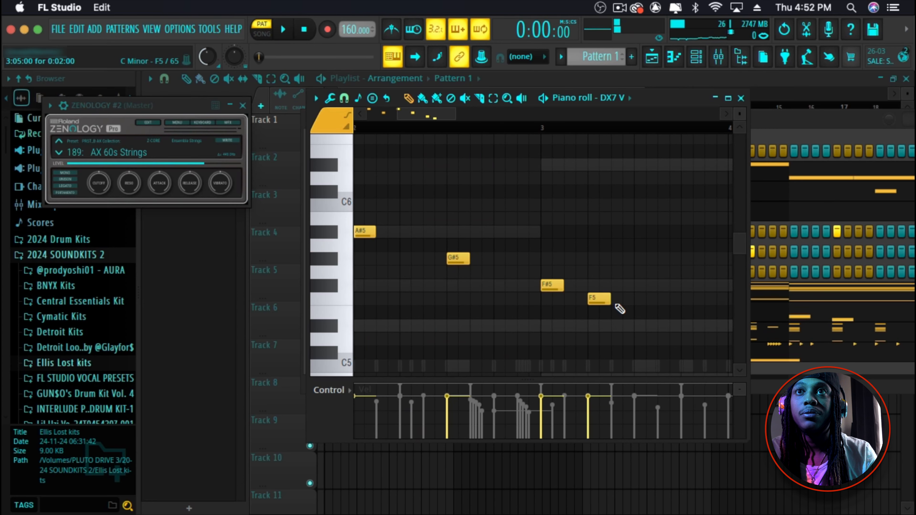
{"action": "left_click", "coordinate": [637, 286]}
{"action": "left_click", "coordinate": [686, 258]}
{"action": "key", "text": "space"}
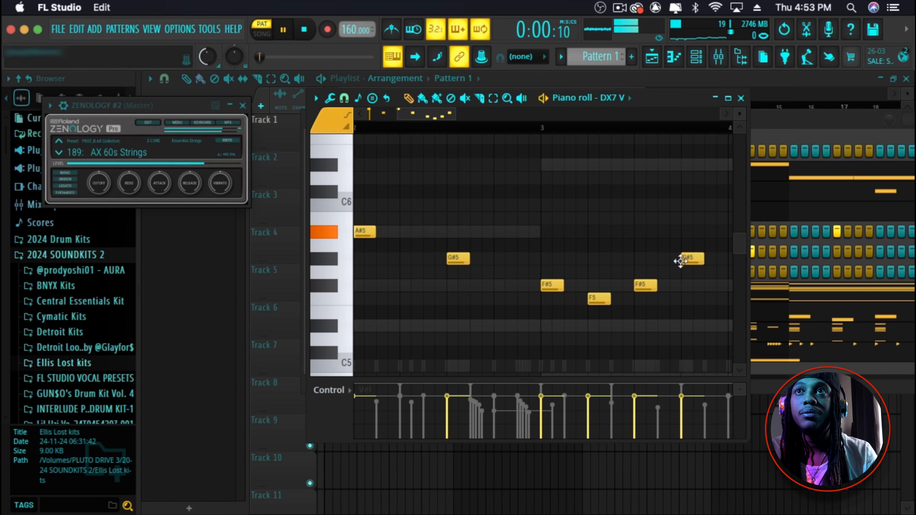
- Respace the DX7 V notes to half-bar intervals, with F#5 and F5 in bar 3 and F#5 and G#5 in bar 4
{"action": "mouse_move", "coordinate": [433, 113]}
{"action": "left_mouse_down"}
{"action": "mouse_move", "coordinate": [452, 113]}
{"action": "mouse_move", "coordinate": [409, 116]}
{"action": "mouse_move", "coordinate": [446, 115]}
{"action": "left_mouse_up"}
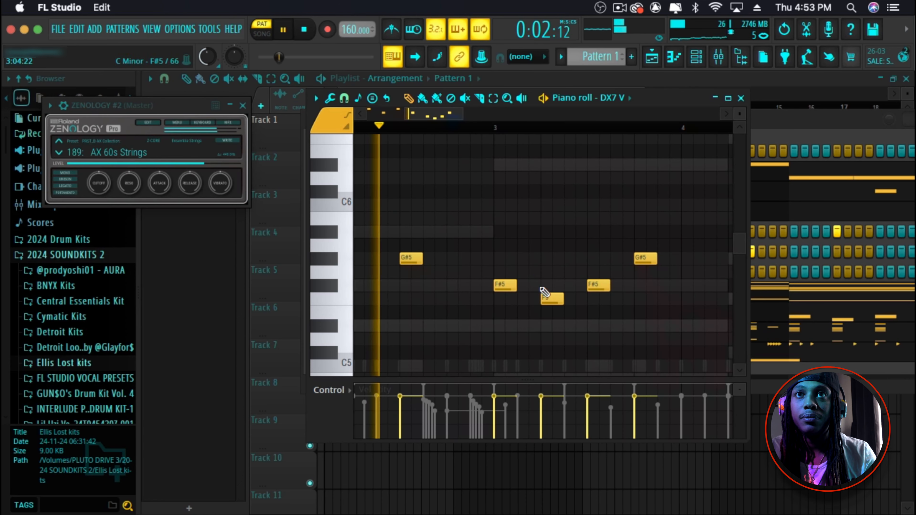
{"action": "left_click_drag", "start_coordinate": [554, 305], "coordinate": [687, 259]}
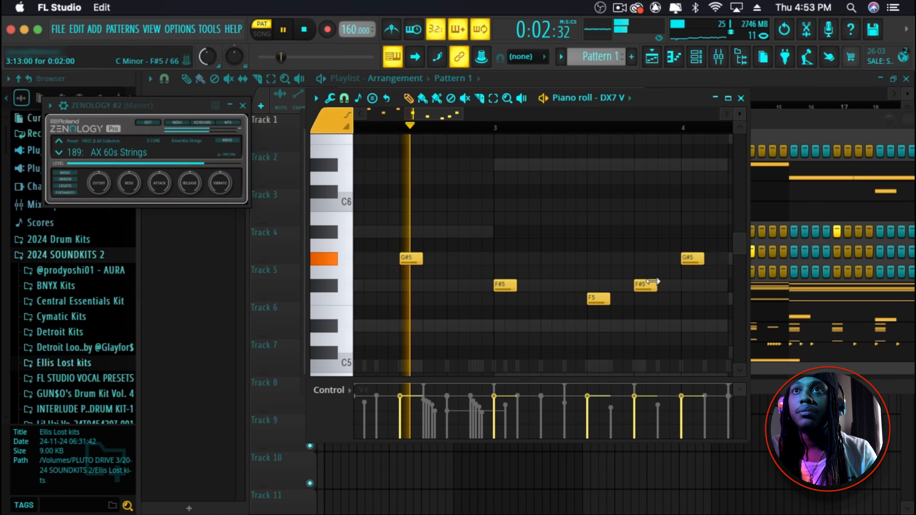
{"action": "left_click_drag", "start_coordinate": [651, 285], "coordinate": [721, 260]}
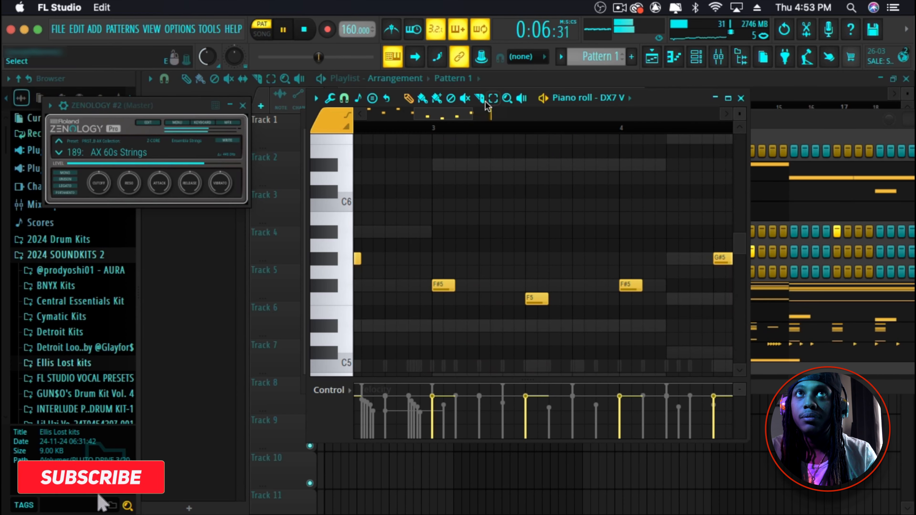
{"action": "key", "text": "space"}
- Duplicate the four-bar DX7 V melody into bars 5 to 8 and play the pattern
{"action": "left_click_drag", "start_coordinate": [425, 111], "coordinate": [523, 112]}
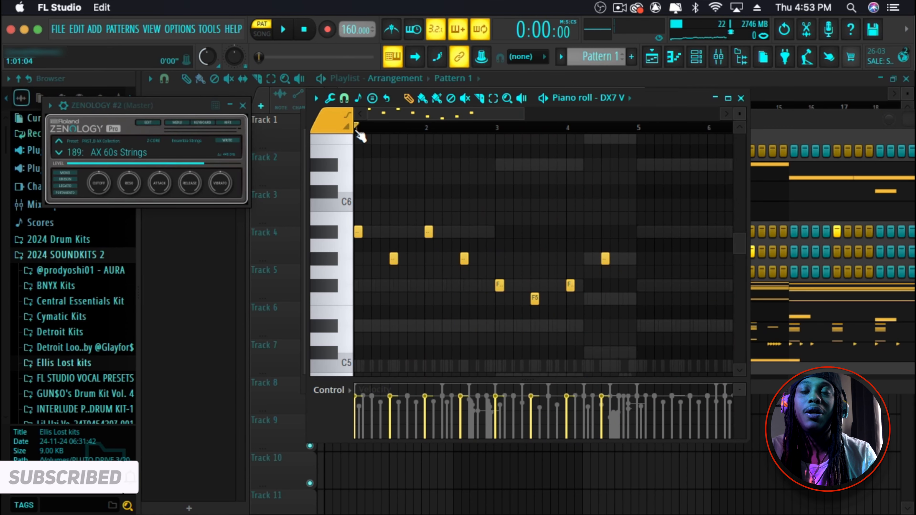
{"action": "left_click_drag", "start_coordinate": [358, 132], "coordinate": [635, 163]}
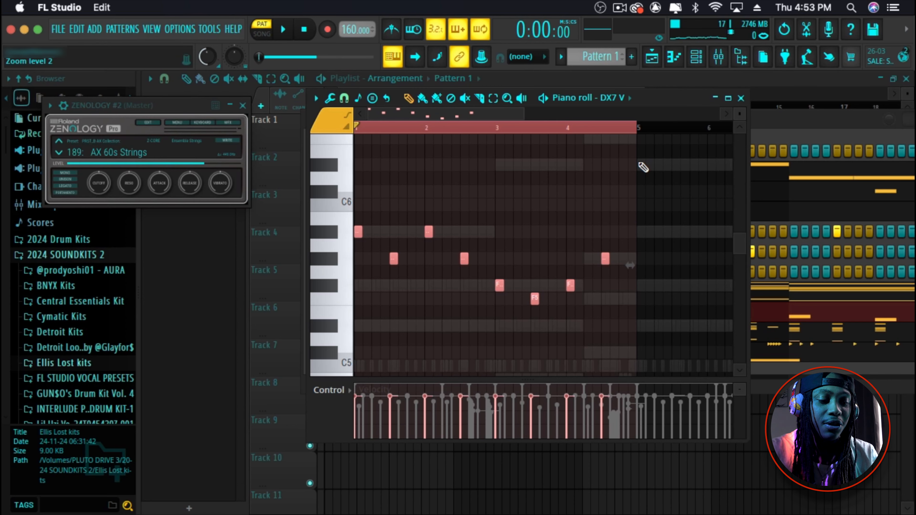
{"action": "key", "text": "ctrl+b"}
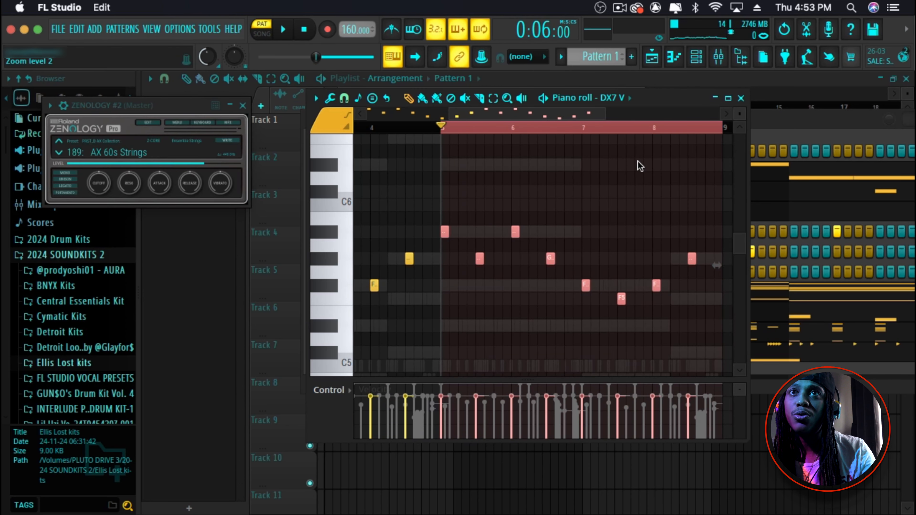
{"action": "left_click_drag", "start_coordinate": [582, 114], "coordinate": [309, 126]}
{"action": "key", "text": "space"}
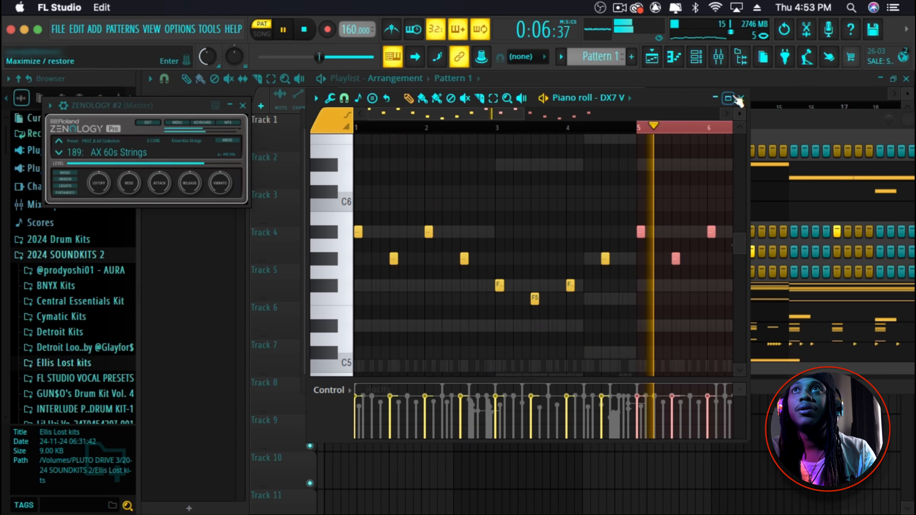
{"action": "key", "text": "F6"}
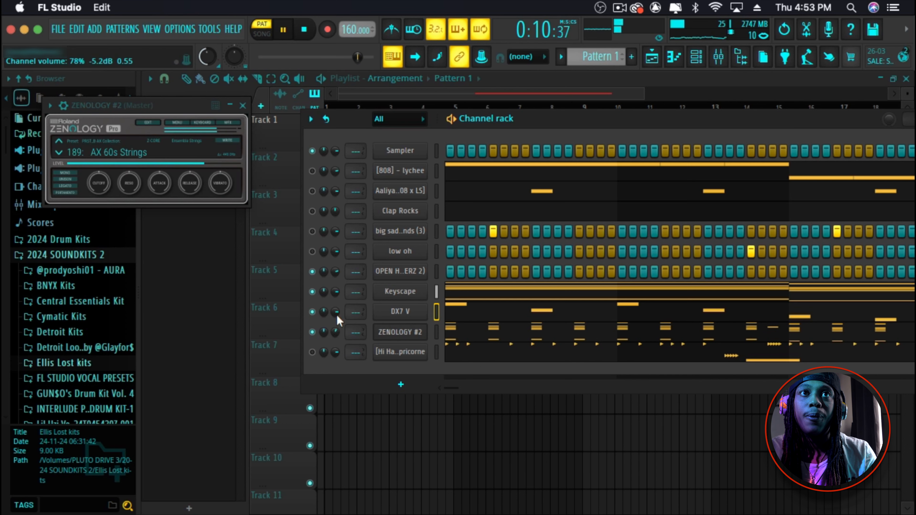
{"action": "key", "text": "space"}
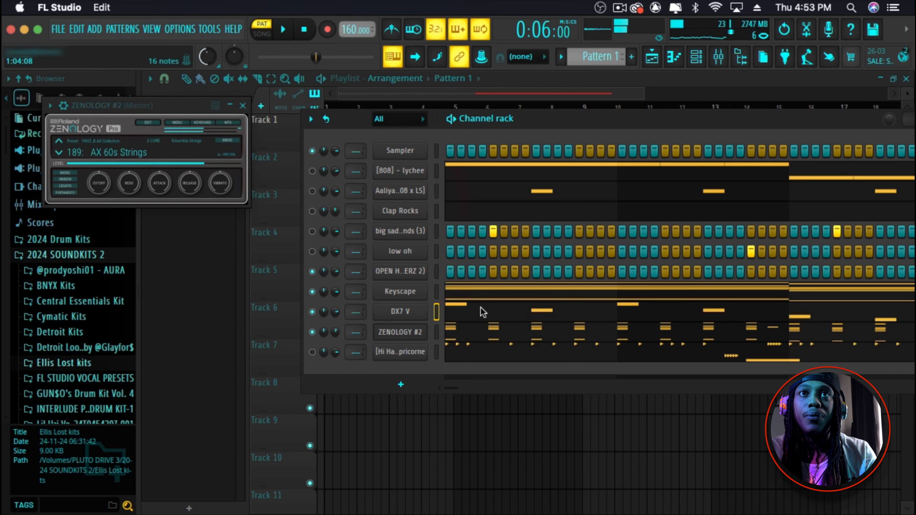
- Lower the DX7 V note halfway through bar 4 to F5 and play the pattern from bar 3
{"action": "key", "text": "F7"}
{"action": "left_click", "coordinate": [526, 127]}
{"action": "key", "text": "space"}
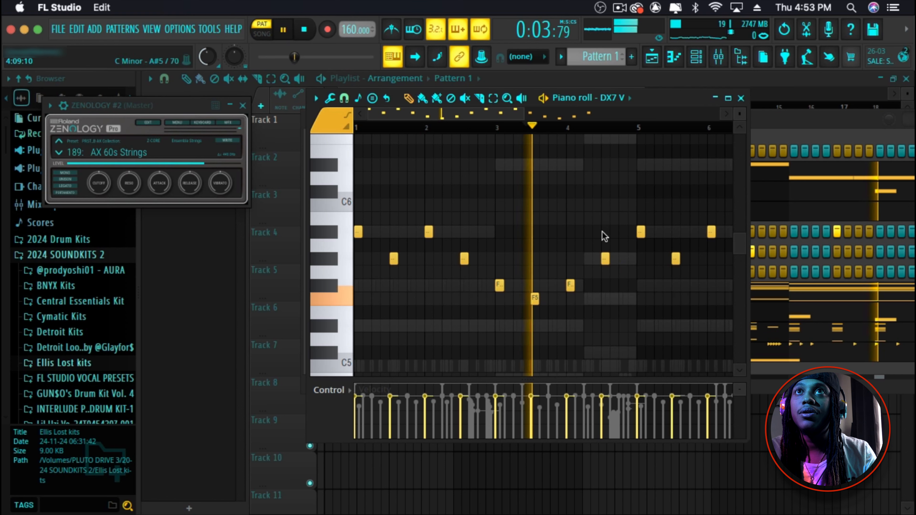
{"action": "key", "text": "space"}
{"action": "left_click_drag", "start_coordinate": [606, 260], "coordinate": [605, 300]}
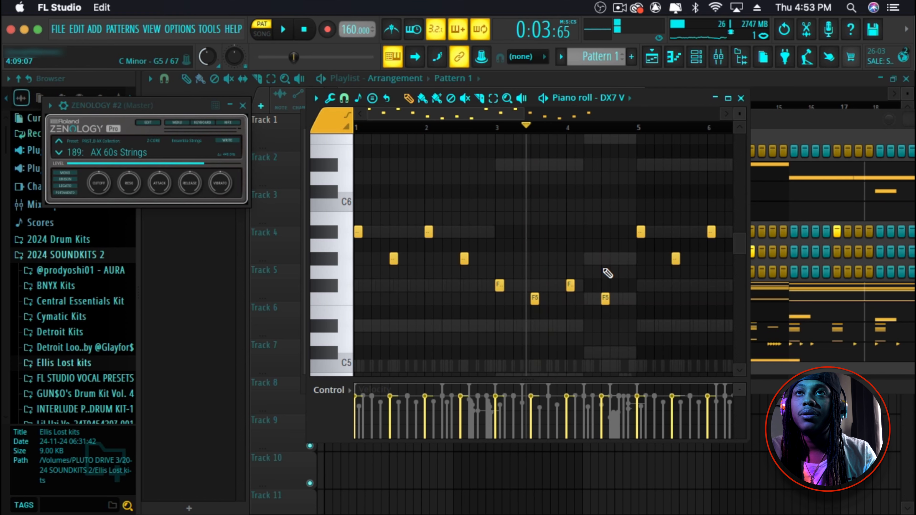
{"action": "key", "text": "space"}
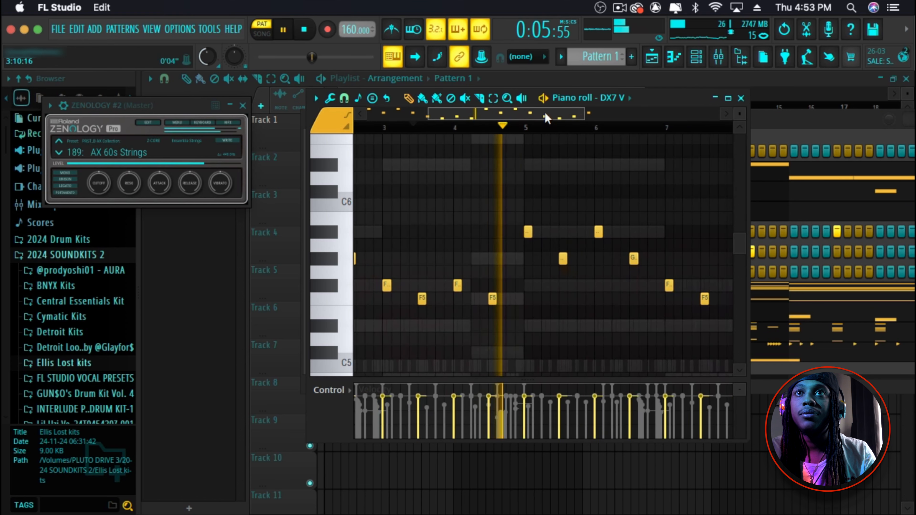
{"action": "key", "text": "space"}
{"action": "left_click", "coordinate": [740, 99]}
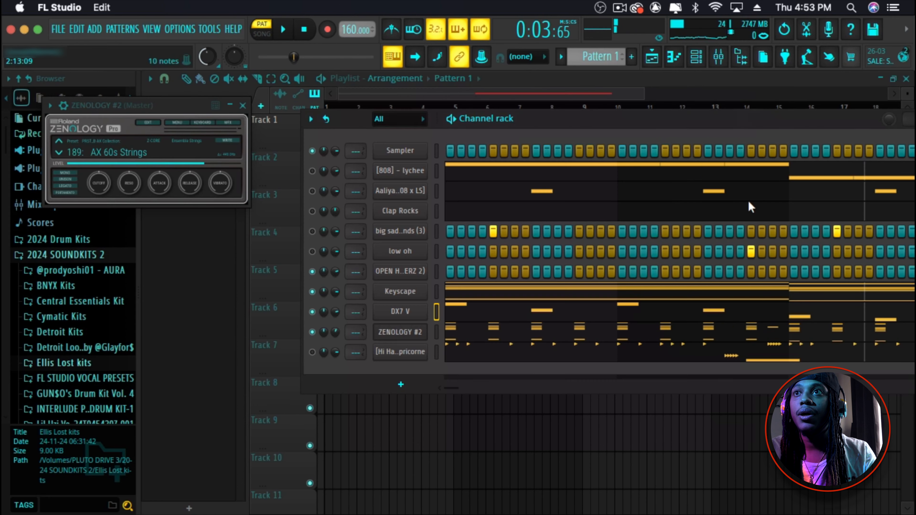
- Set the ZENOLOGY #2 passing notes in bar 4 to F#4 at 4:11:00 and F4 at 4:15:00, checking them in playback
{"action": "left_click", "coordinate": [674, 334]}
{"action": "scroll", "coordinate": [439, 277], "scroll_direction": "up", "scroll_amount": 2}
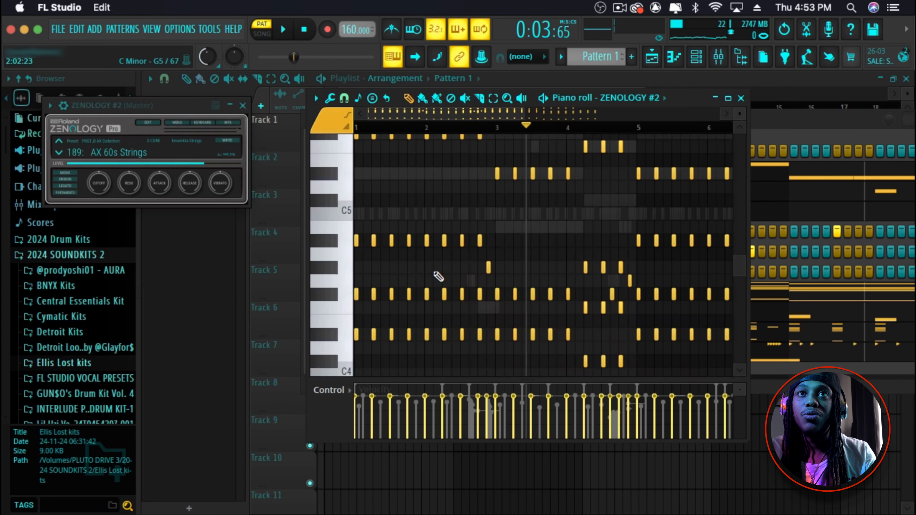
{"action": "key", "text": "space"}
{"action": "scroll", "coordinate": [486, 232], "scroll_direction": "down", "scroll_amount": 2}
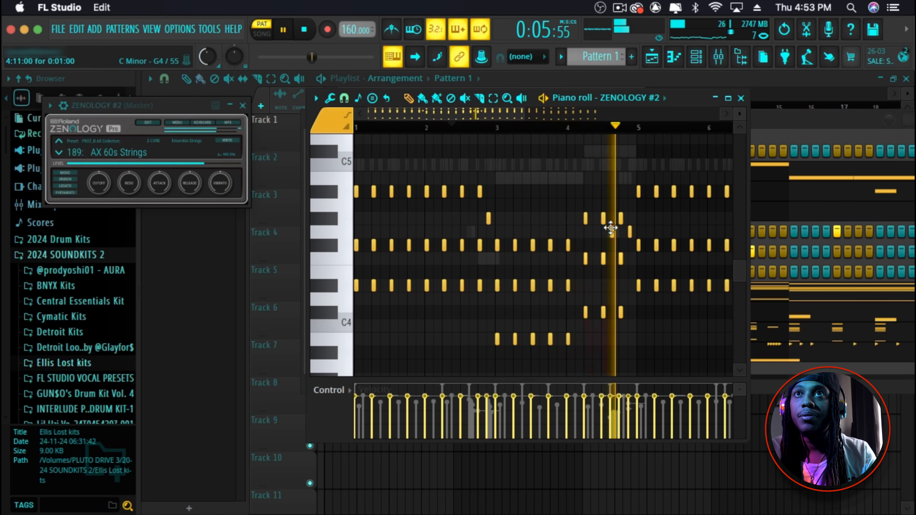
{"action": "key", "text": "space"}
{"action": "left_click_drag", "start_coordinate": [612, 241], "coordinate": [613, 242]}
{"action": "key", "text": "space"}
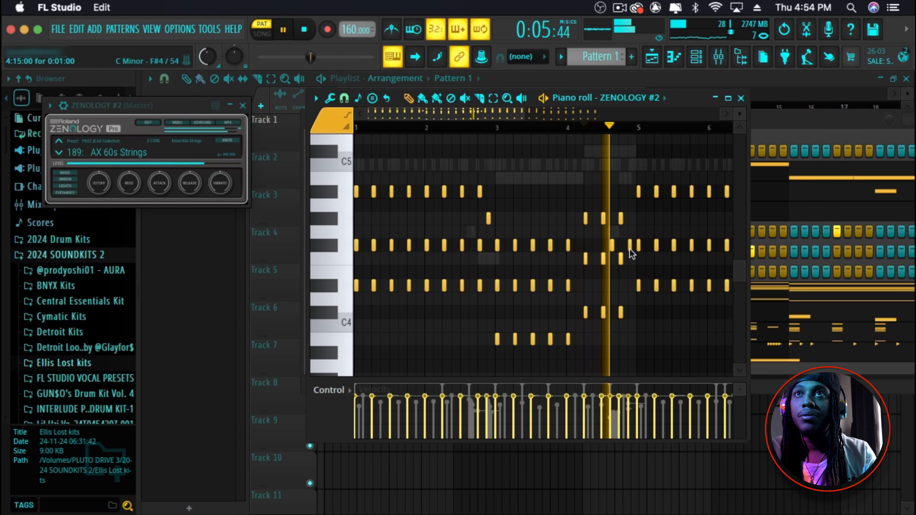
{"action": "left_click", "coordinate": [630, 245]}
{"action": "left_click_drag", "start_coordinate": [631, 247], "coordinate": [631, 261]}
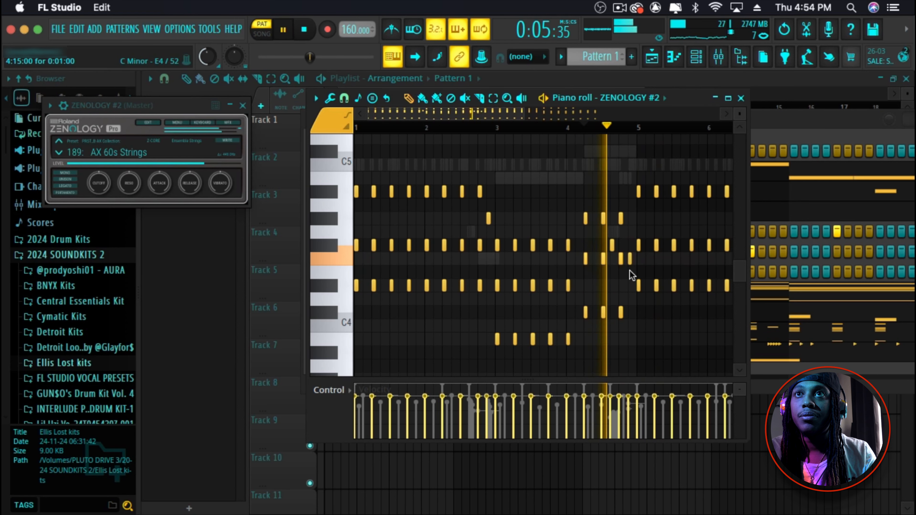
{"action": "key", "text": "space"}
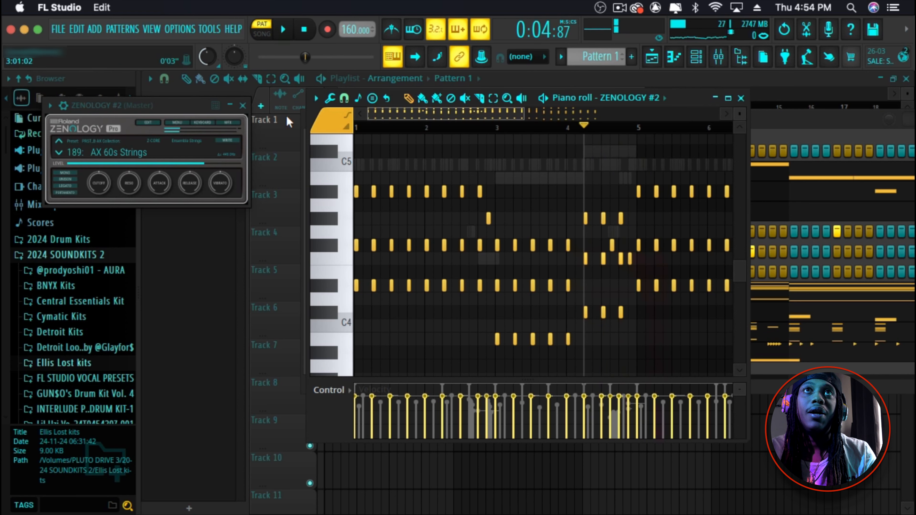
{"action": "left_click", "coordinate": [741, 98]}
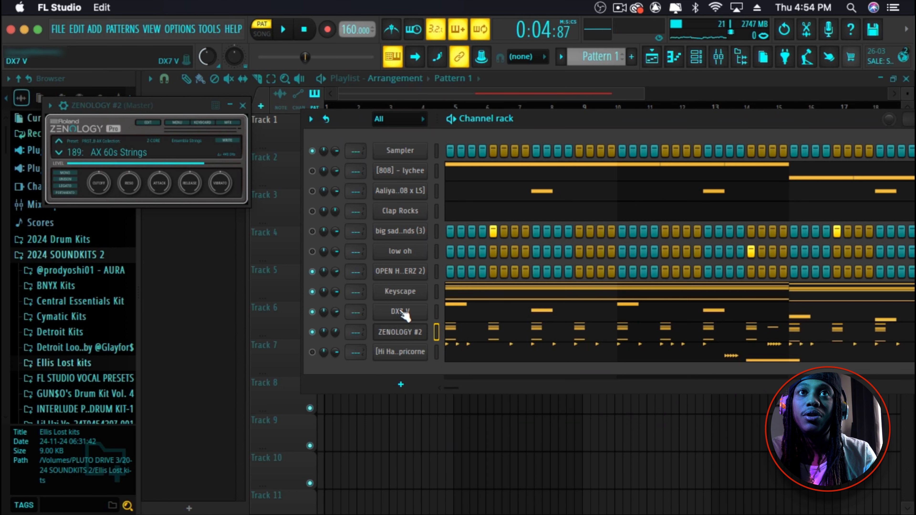
- Clone the DX7 V channel and pick another preset for the copy in place of Pagoda Dreams
{"action": "right_click", "coordinate": [403, 314]}
{"action": "left_click", "coordinate": [403, 314]}
{"action": "right_click", "coordinate": [404, 314]}
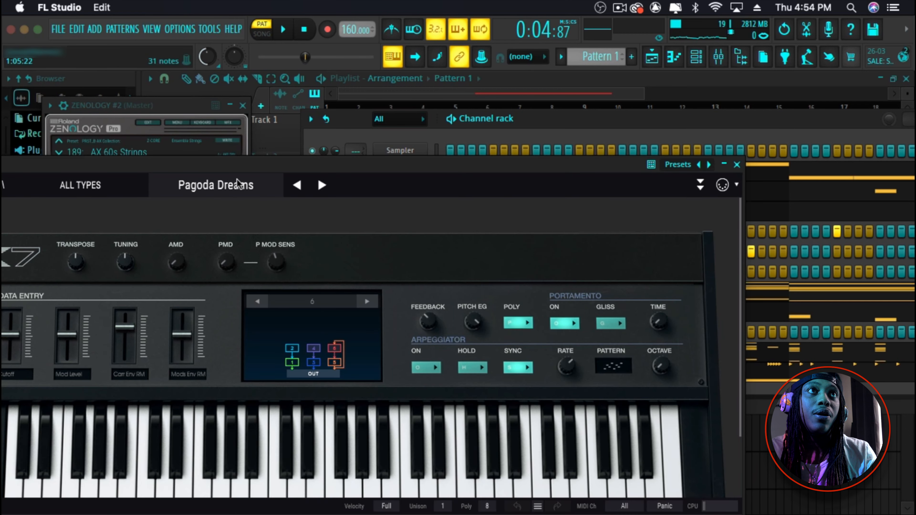
{"action": "left_click", "coordinate": [225, 183]}
{"action": "scroll", "coordinate": [249, 294], "scroll_direction": "down", "scroll_amount": 8}
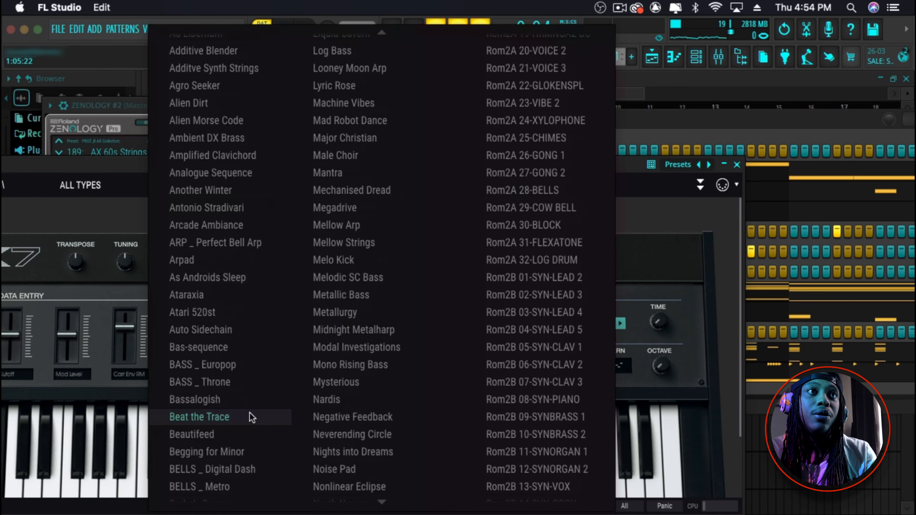
{"action": "left_click", "coordinate": [220, 297]}
{"action": "left_click", "coordinate": [737, 165]}
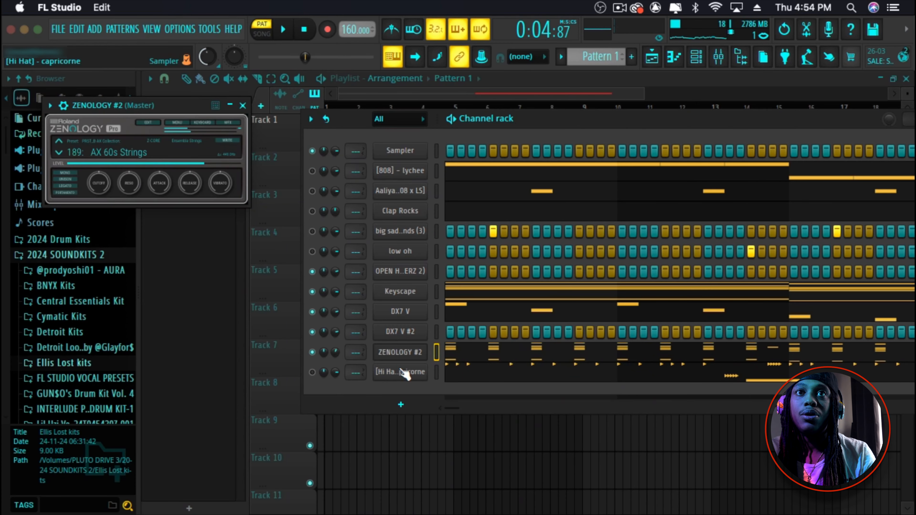
- Copy the DX7 V melody into the DX7 V #2 channel and open its notes in the piano roll
{"action": "right_click", "coordinate": [419, 315]}
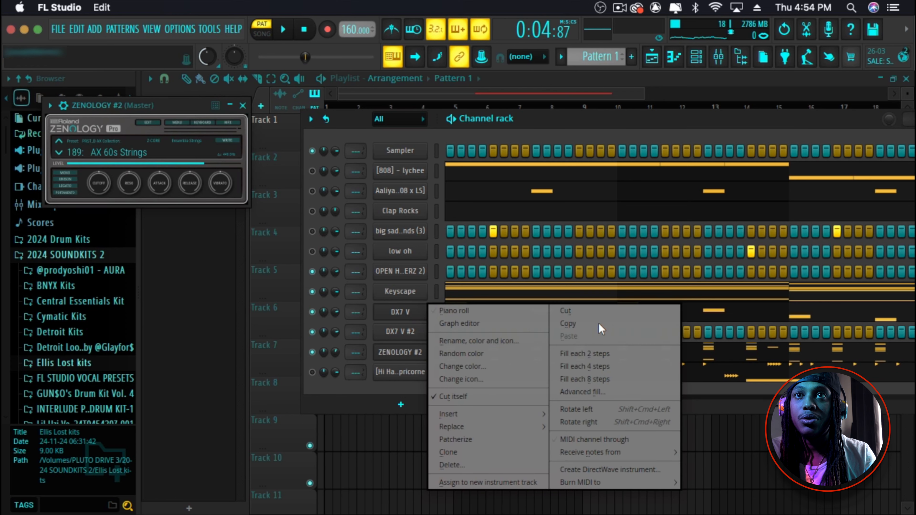
{"action": "left_click", "coordinate": [576, 325]}
{"action": "right_click", "coordinate": [417, 338]}
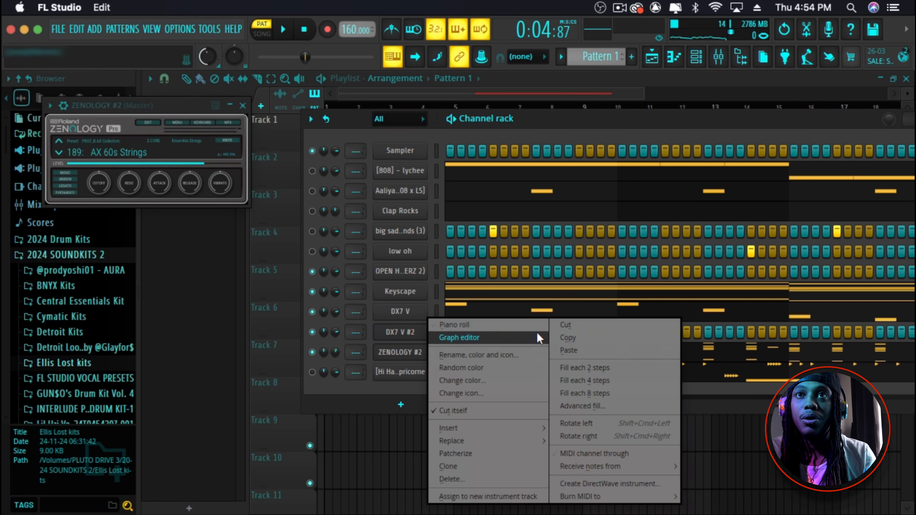
{"action": "left_click", "coordinate": [597, 350]}
{"action": "left_click", "coordinate": [493, 333]}
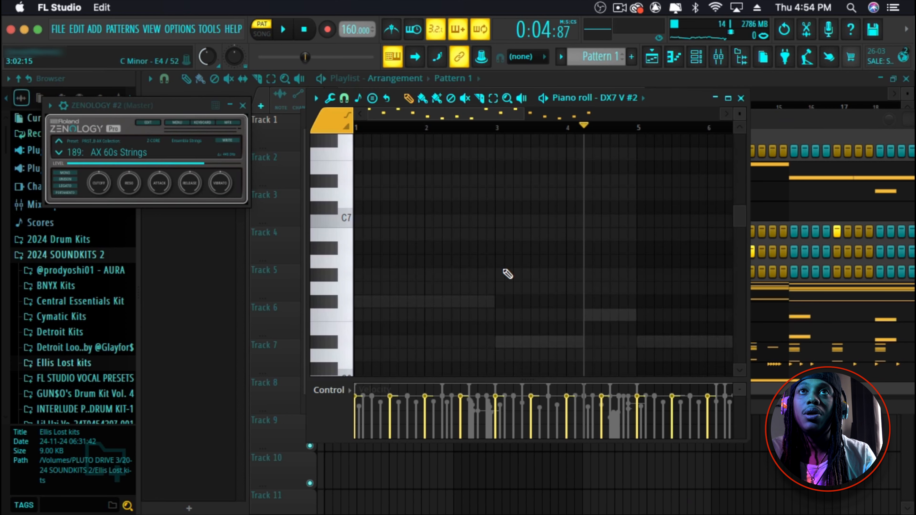
- Compress all DX7 V #2 notes from eight bars to four and transpose them up one octave
{"action": "left_click_drag", "start_coordinate": [524, 115], "coordinate": [681, 116]}
{"action": "key", "text": "ctrl+a"}
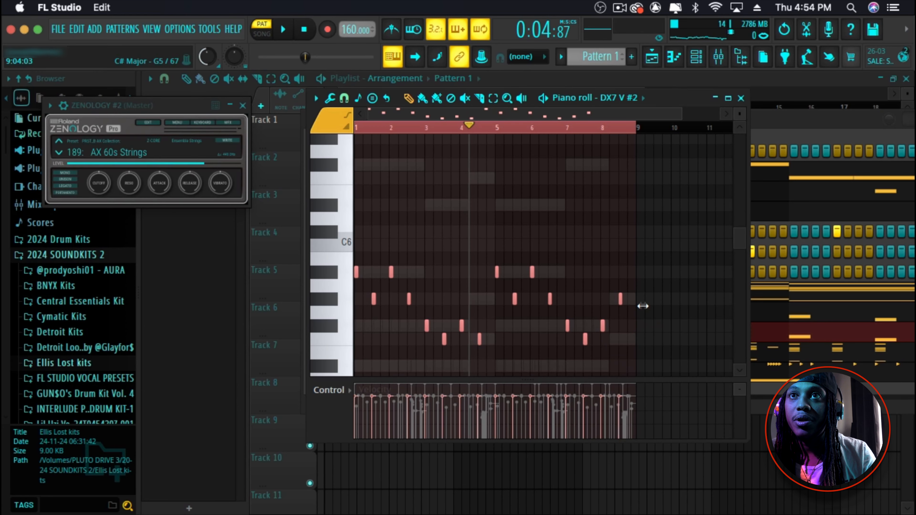
{"action": "left_click_drag", "start_coordinate": [643, 306], "coordinate": [510, 329]}
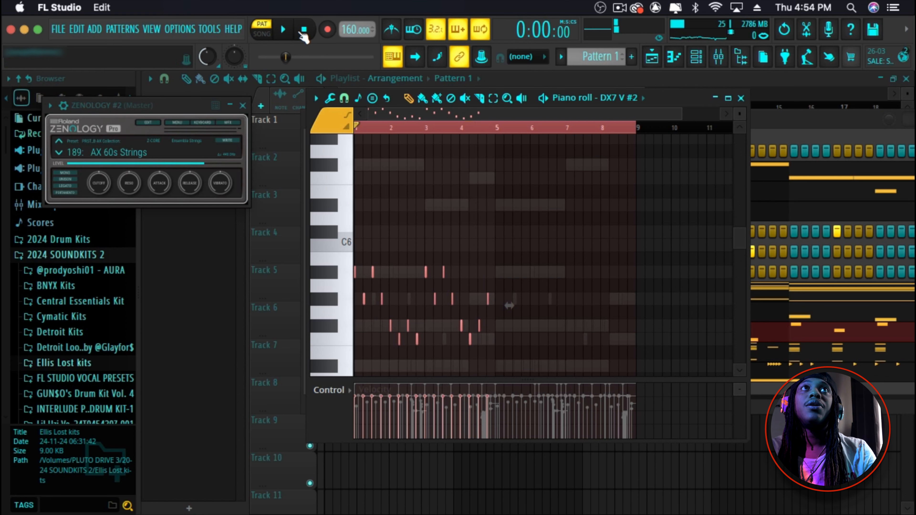
{"action": "left_click", "coordinate": [284, 29]}
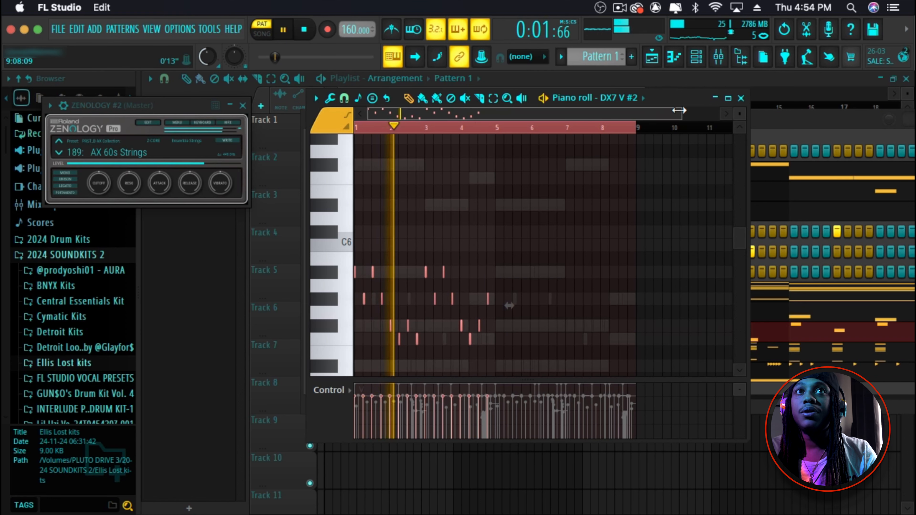
{"action": "left_click_drag", "start_coordinate": [678, 110], "coordinate": [500, 130]}
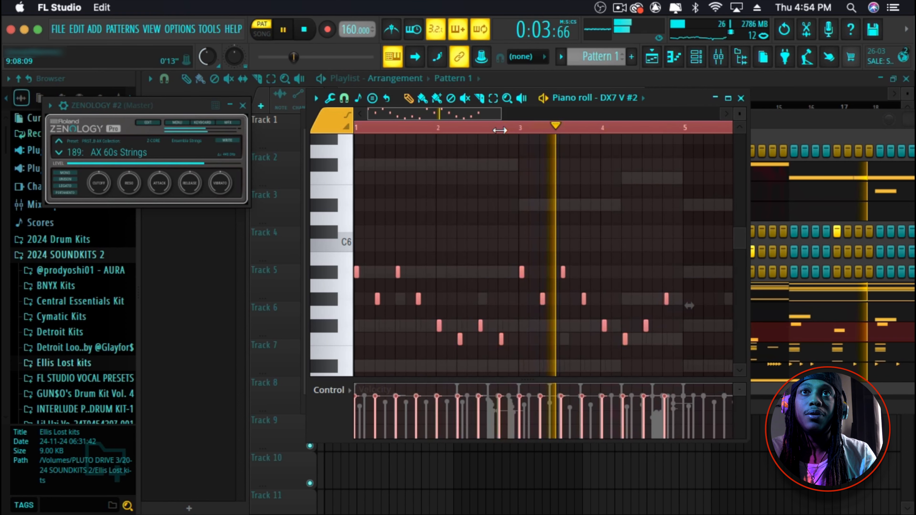
{"action": "key", "text": "space"}
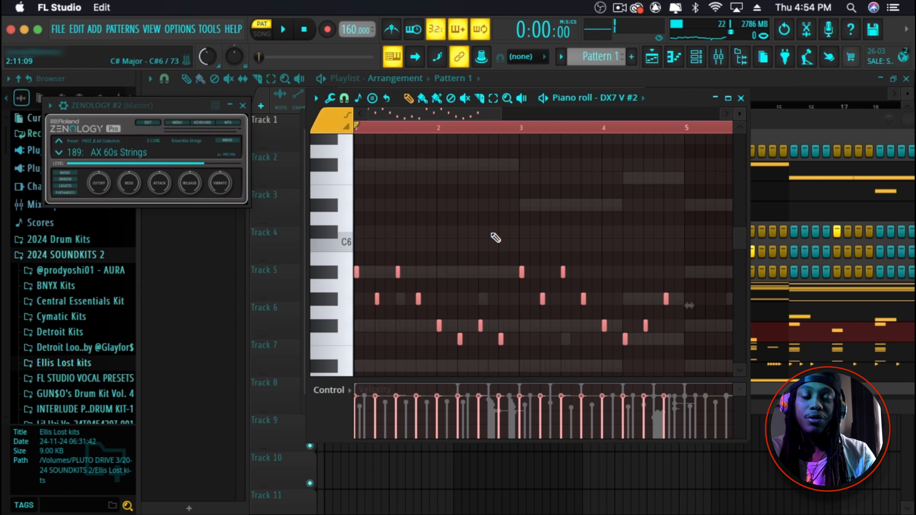
{"action": "key", "text": "ctrl+Up"}
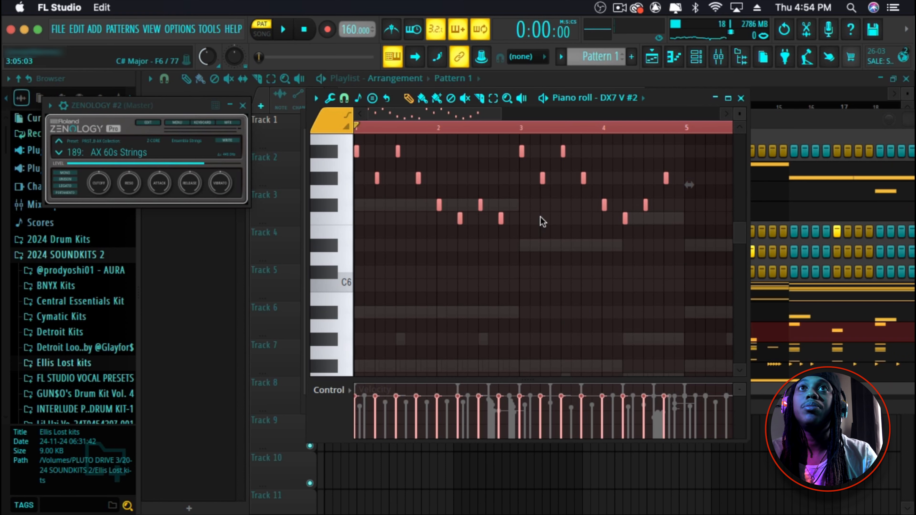
- Route the DX7 V #2 channel to mixer Insert 3
{"action": "left_click", "coordinate": [724, 61]}
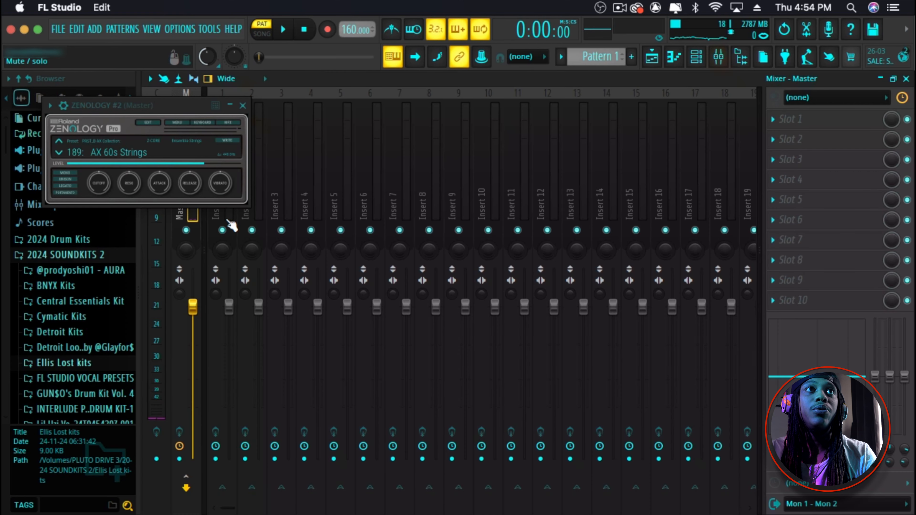
{"action": "right_click", "coordinate": [270, 205]}
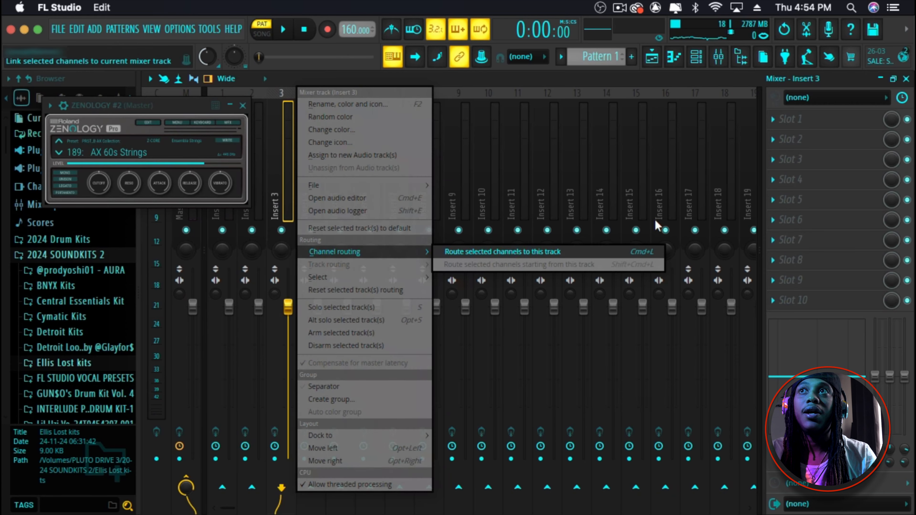
{"action": "left_click", "coordinate": [577, 249]}
- Load HalfTime in effect slot 5 of the DX7 V #2 mixer track and play the pattern
{"action": "left_click", "coordinate": [818, 198]}
{"action": "left_click", "coordinate": [368, 288]}
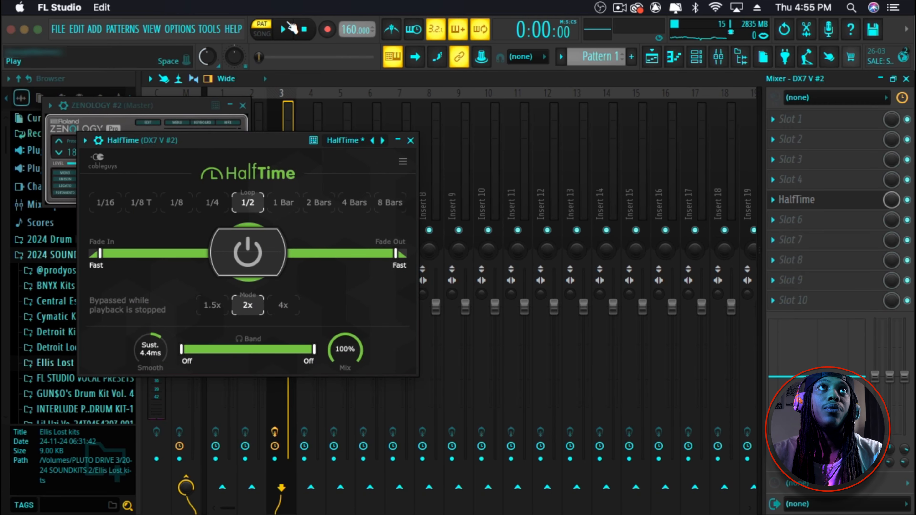
{"action": "left_click", "coordinate": [292, 29]}
{"action": "left_click", "coordinate": [411, 140]}
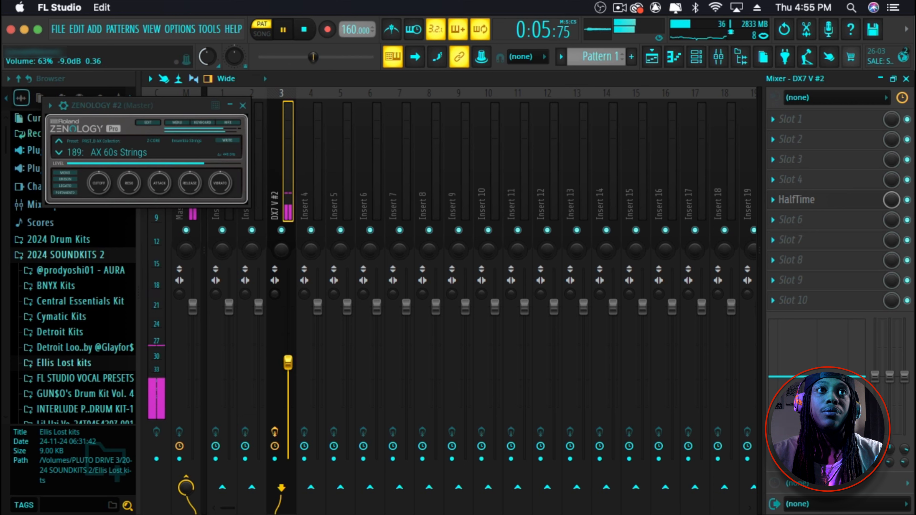
- Load Fruity Reeverb 2 in effect slot 6 of the DX7 V #2 mixer track, with about 7.9 s decay and a 74% mix level
{"action": "left_click", "coordinate": [780, 224]}
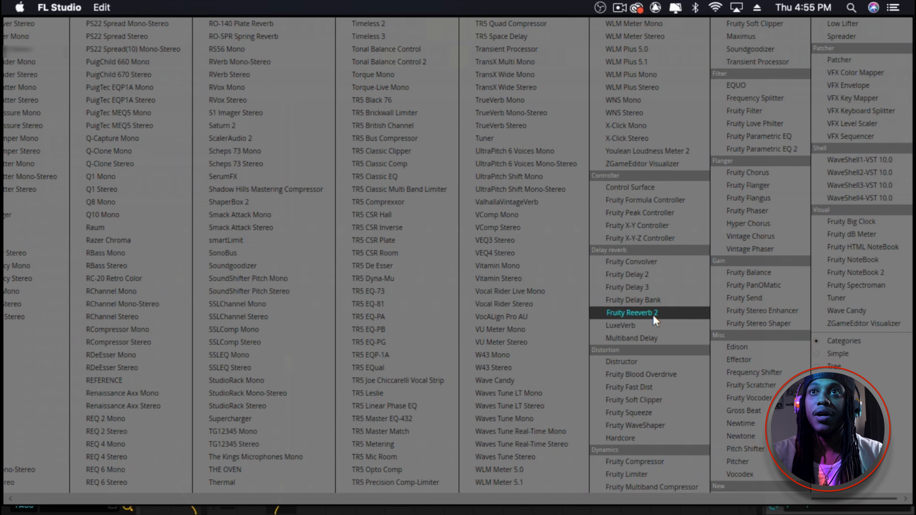
{"action": "left_click", "coordinate": [653, 314]}
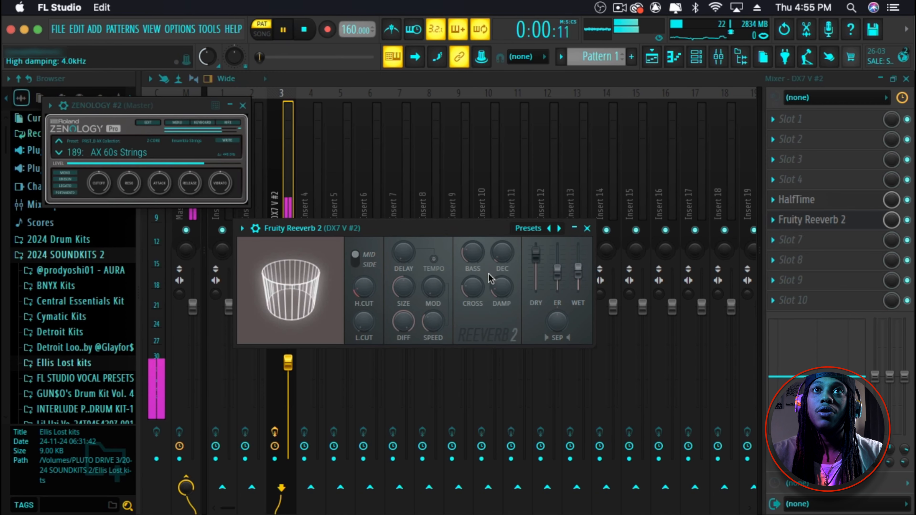
{"action": "left_click_drag", "start_coordinate": [504, 255], "coordinate": [510, 247]}
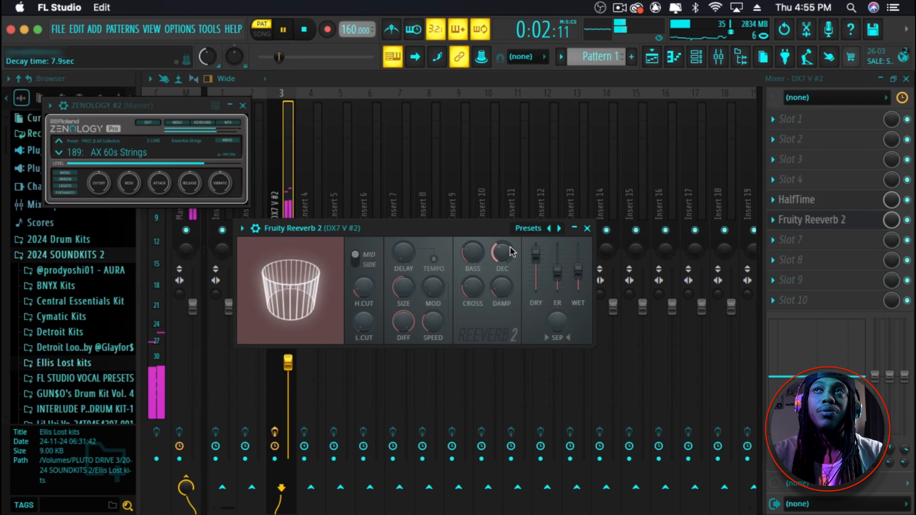
{"action": "left_click_drag", "start_coordinate": [892, 220], "coordinate": [891, 221]}
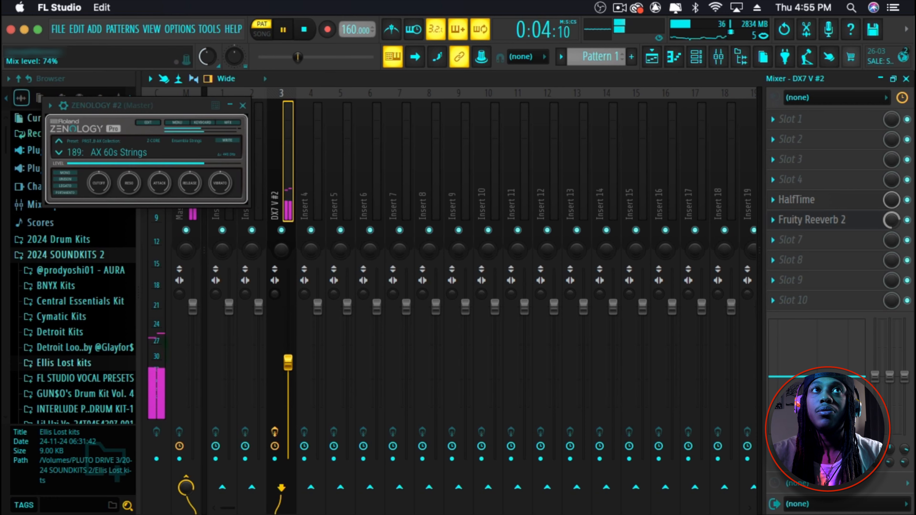
- Load Fruity Parametric EQ 2 in slot 1 of the DX7 V #2 track and cut the lows with band 1 at about 570 Hz, -17.3 dB
{"action": "left_click", "coordinate": [790, 144]}
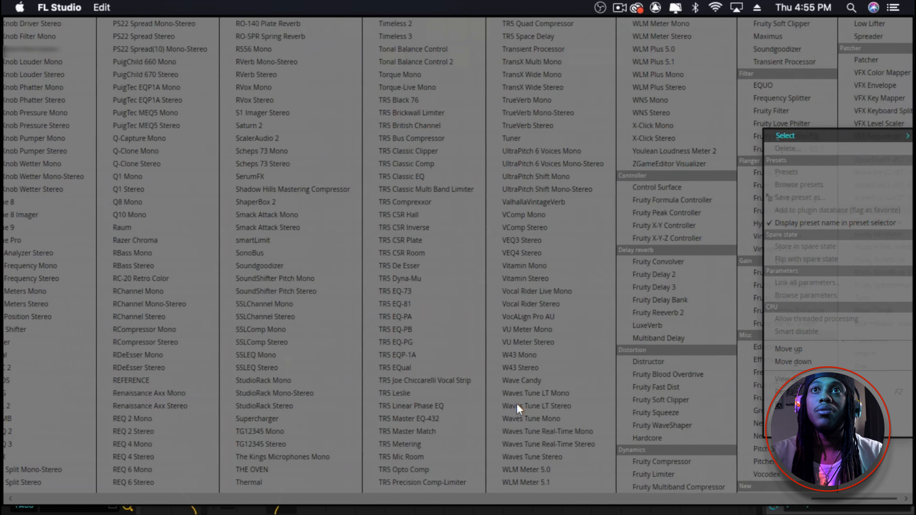
{"action": "left_click", "coordinate": [762, 149]}
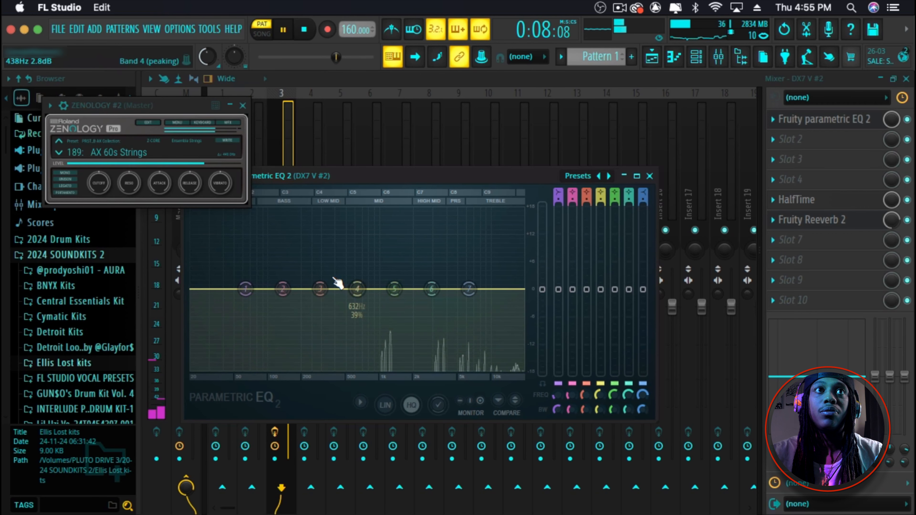
{"action": "left_click_drag", "start_coordinate": [245, 289], "coordinate": [353, 367]}
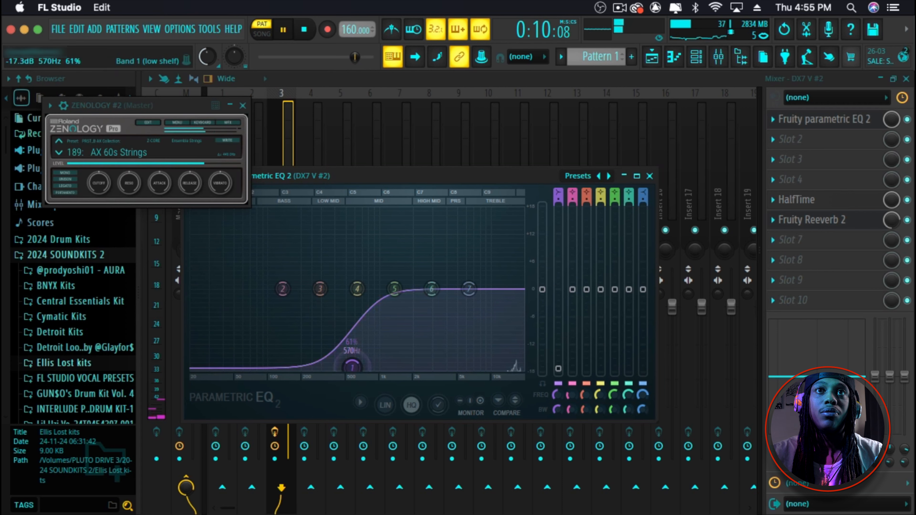
{"action": "left_click", "coordinate": [650, 176]}
- Stop playback and insert an Xpand!2_x64 channel above Keyscape in the channel rack, closing its plugin window
{"action": "left_click", "coordinate": [696, 56]}
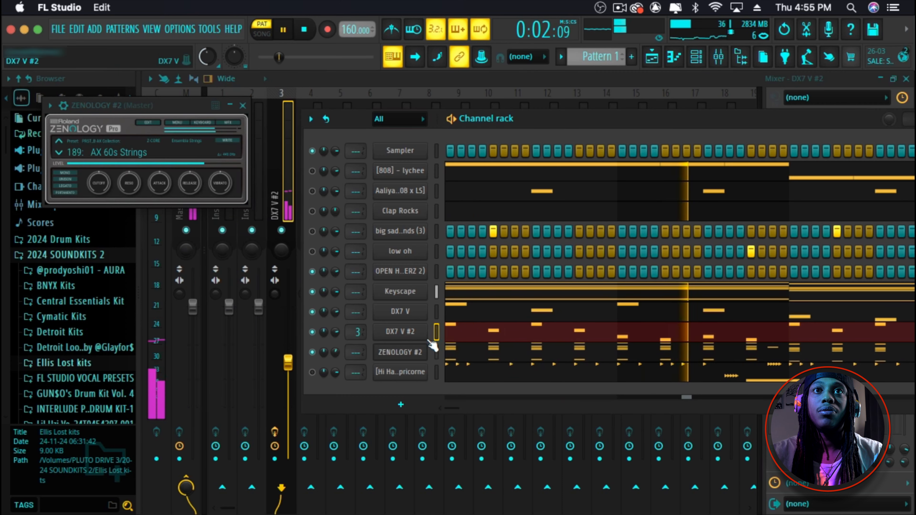
{"action": "key", "text": "space"}
{"action": "right_click", "coordinate": [415, 299]}
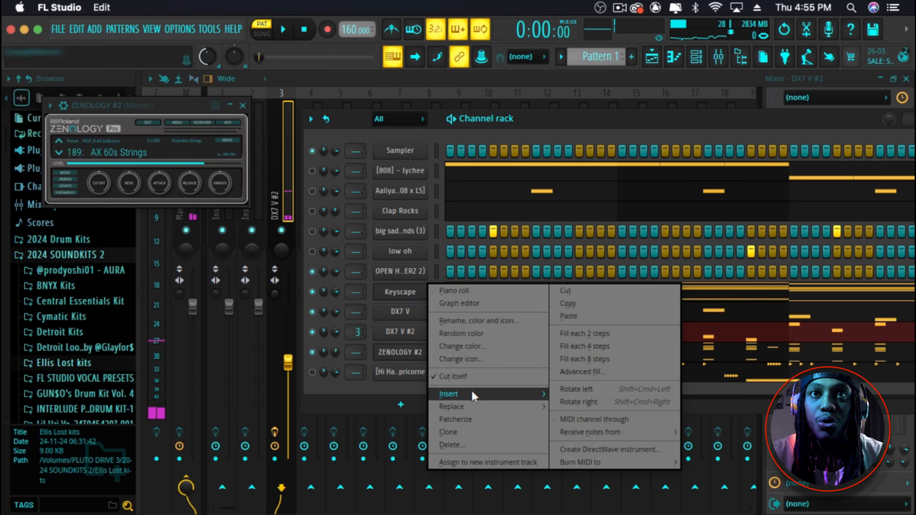
{"action": "mouse_move", "coordinate": [476, 393]}
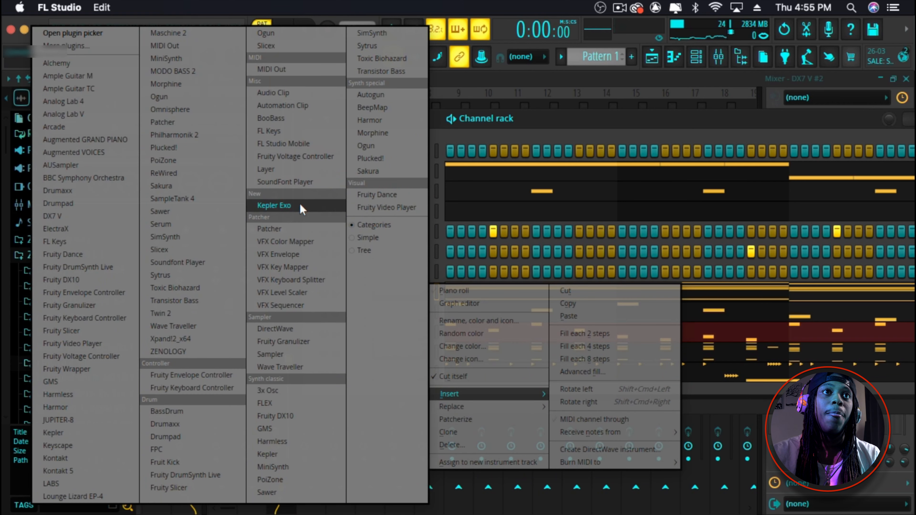
{"action": "left_click", "coordinate": [166, 339]}
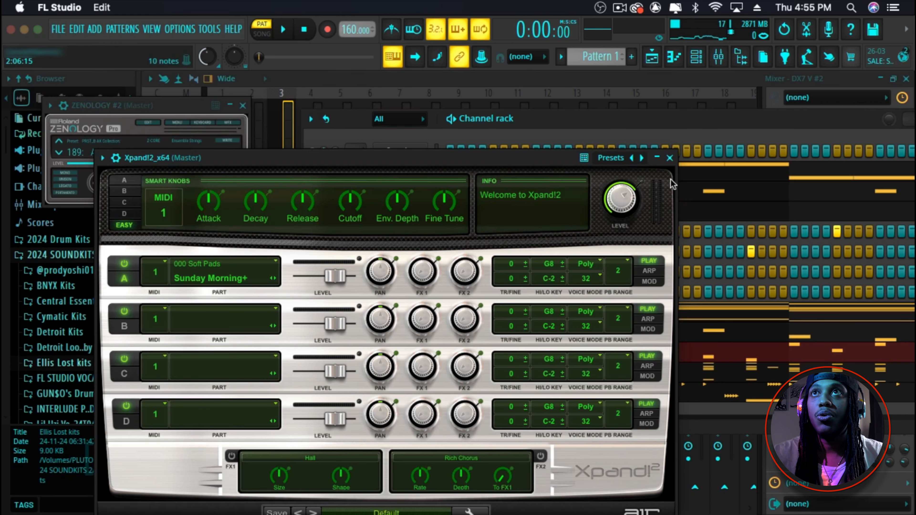
{"action": "left_click", "coordinate": [670, 157]}
- Copy the Keyscape notes into the Xpand!2_x64 channel and slightly lower that channel's volume during playback
{"action": "right_click", "coordinate": [400, 312]}
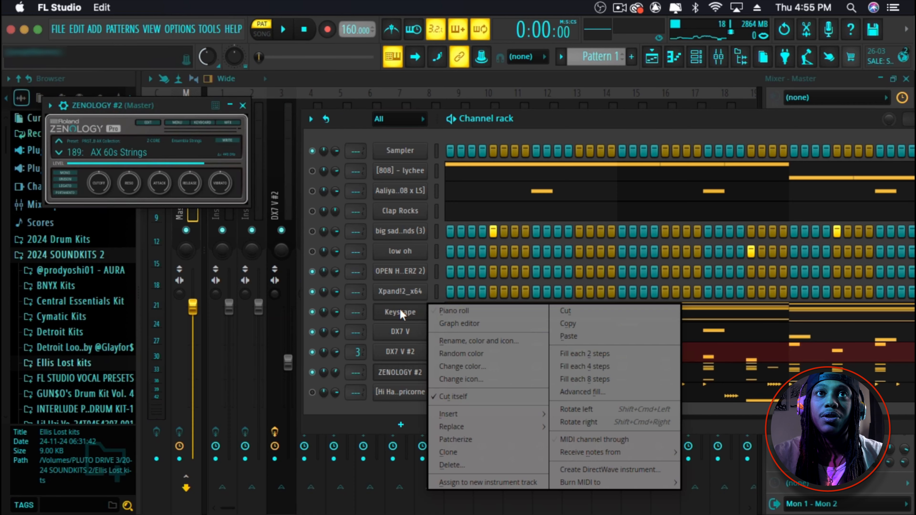
{"action": "left_click", "coordinate": [599, 327]}
{"action": "right_click", "coordinate": [400, 291]}
{"action": "mouse_move", "coordinate": [552, 305]}
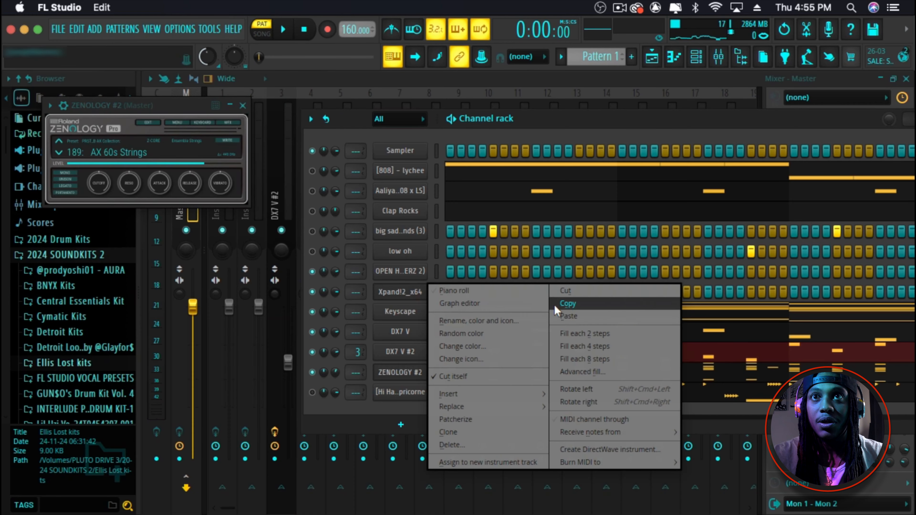
{"action": "left_click", "coordinate": [592, 318]}
{"action": "key", "text": "space"}
{"action": "left_click_drag", "start_coordinate": [334, 291], "coordinate": [335, 296]}
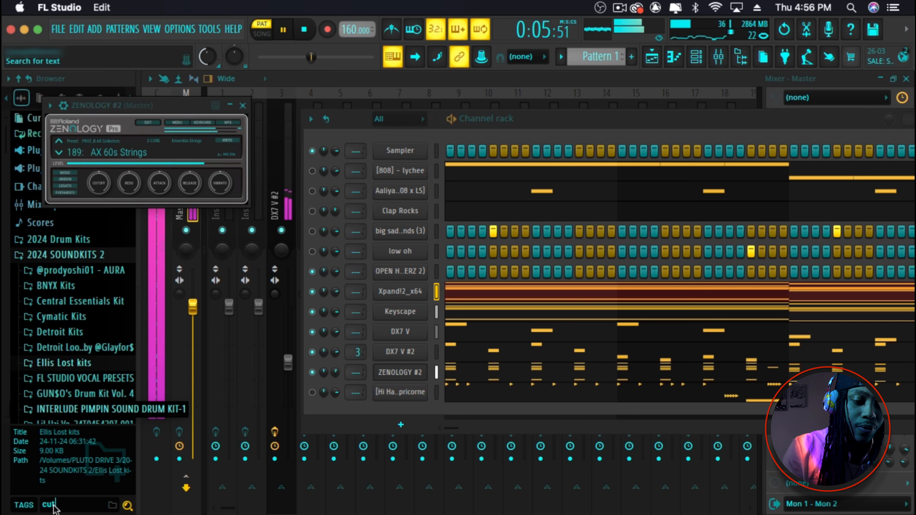
- Search the sample browser for "cut off", stop playback and close the ZENOLOGY #2 window
{"action": "key", "text": "Return"}
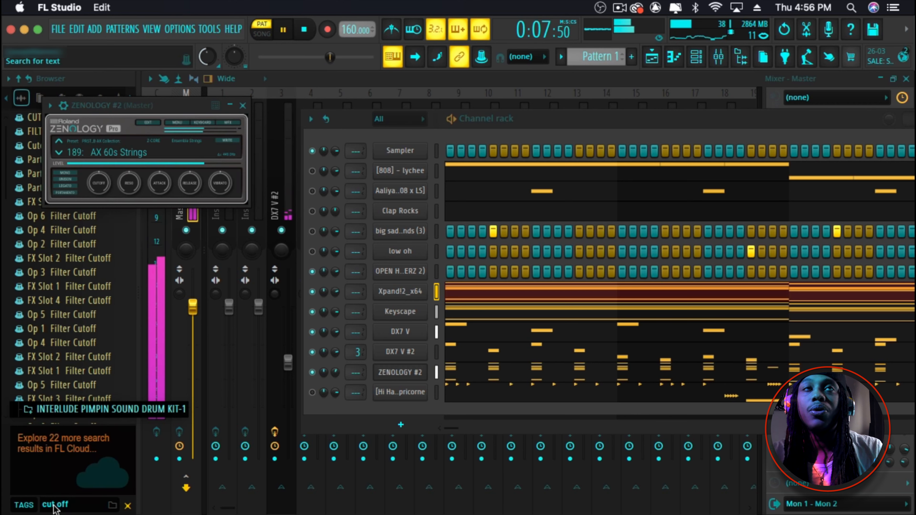
{"action": "left_click", "coordinate": [311, 31]}
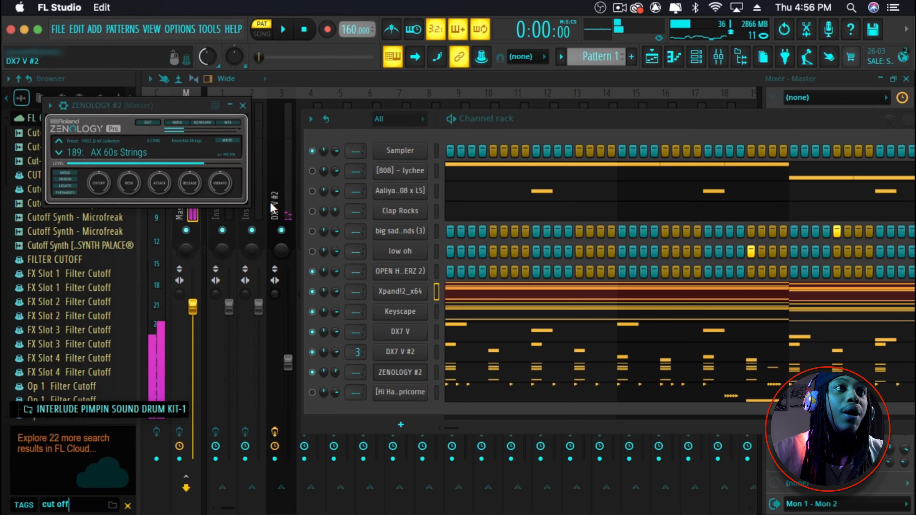
{"action": "scroll", "coordinate": [88, 369], "scroll_direction": "down", "scroll_amount": 3}
{"action": "scroll", "coordinate": [92, 359], "scroll_direction": "up", "scroll_amount": 3}
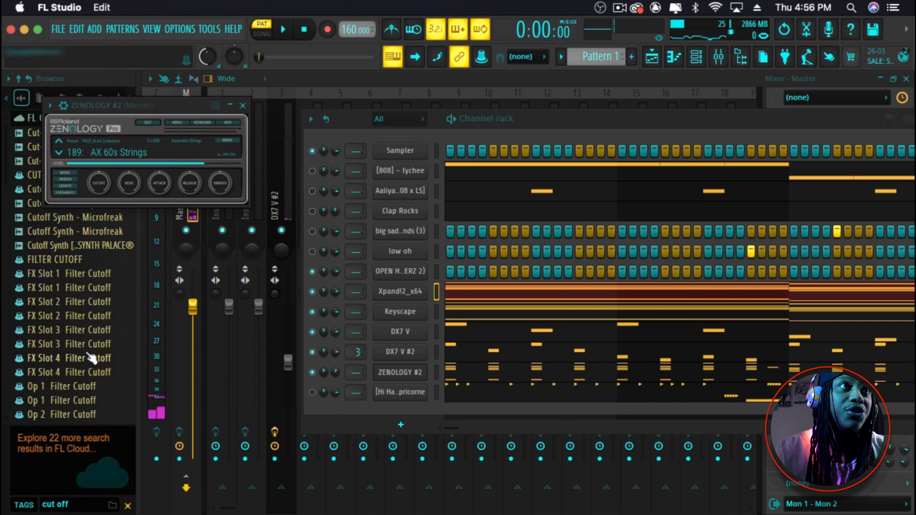
{"action": "left_click", "coordinate": [243, 106]}
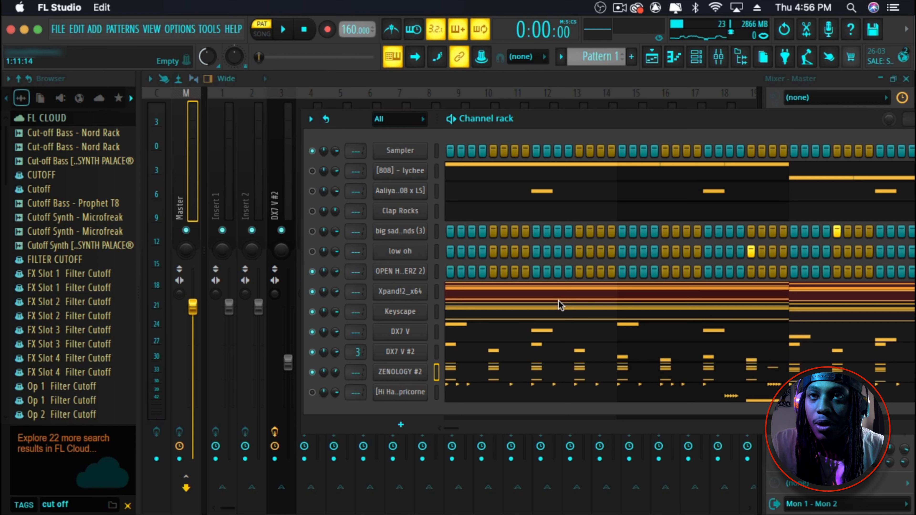
- Audition the cutoff synth and bass samples and add Cut-off Bass [Nord Rack] SYNTH PALACE® as a new channel
{"action": "left_click", "coordinate": [78, 232]}
{"action": "left_click", "coordinate": [80, 217]}
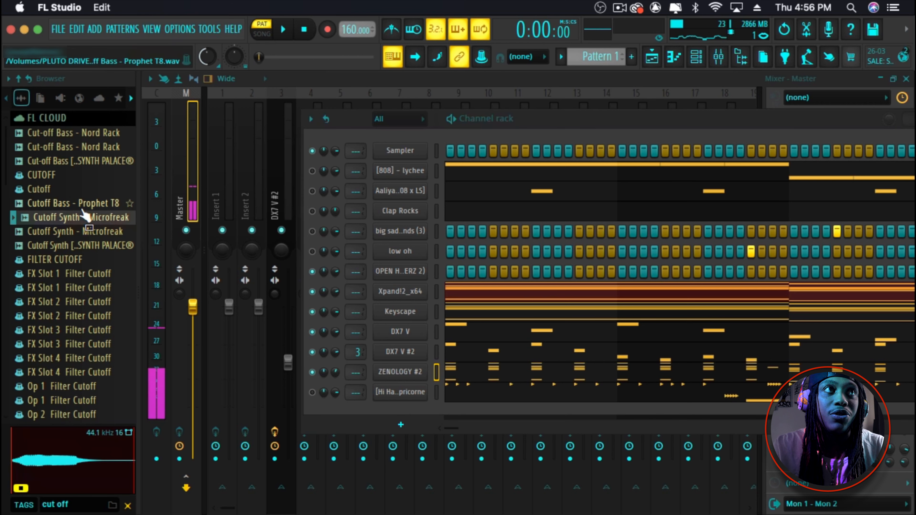
{"action": "left_click", "coordinate": [81, 204]}
{"action": "left_click", "coordinate": [82, 245]}
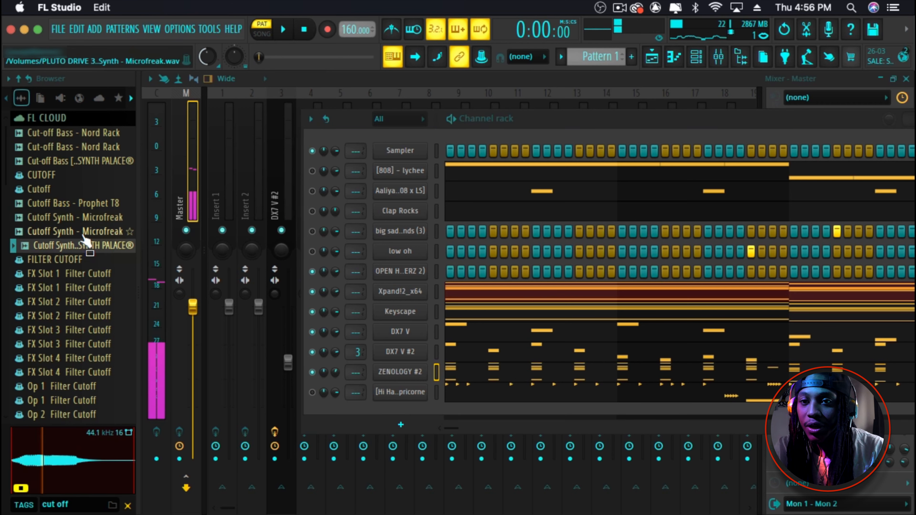
{"action": "left_click", "coordinate": [90, 164]}
{"action": "left_click", "coordinate": [82, 148]}
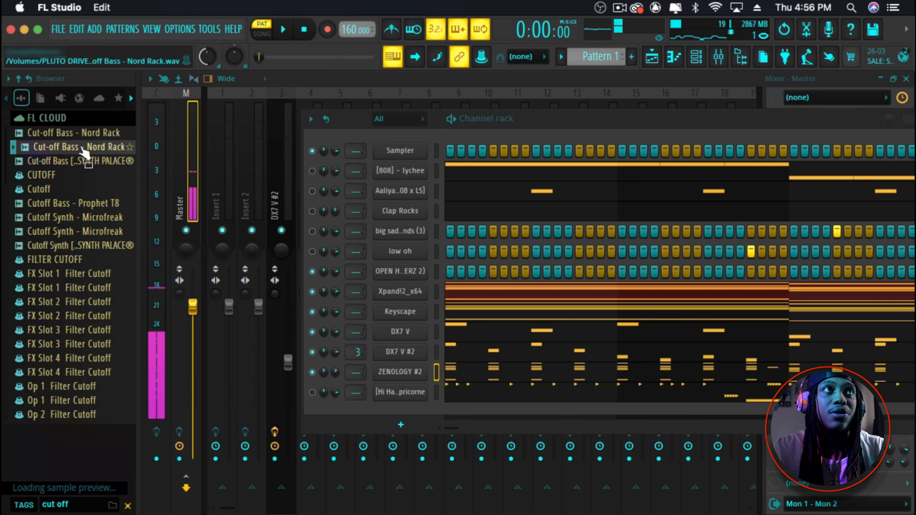
{"action": "left_click", "coordinate": [73, 163]}
{"action": "left_click_drag", "start_coordinate": [74, 166], "coordinate": [430, 414]}
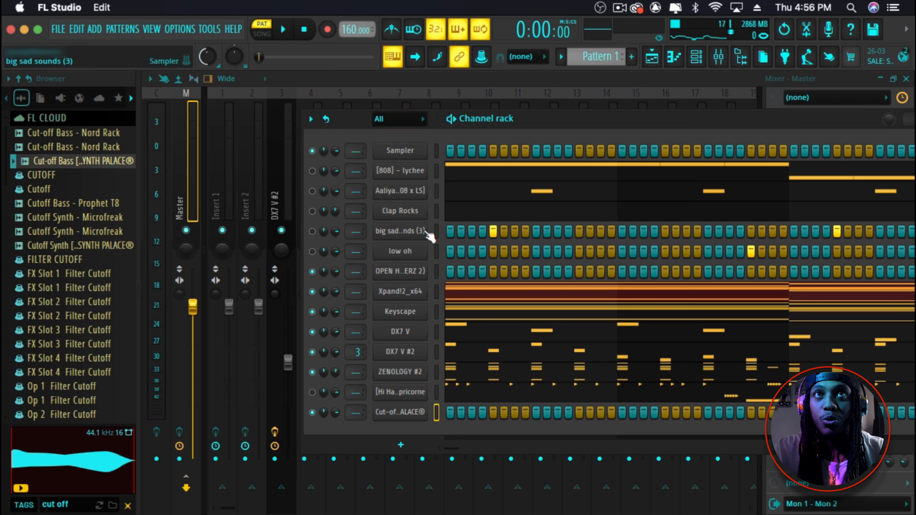
- Copy the [808] - lychee notes into the Cut-off Bass channel and audition them in its piano roll
{"action": "right_click", "coordinate": [416, 172]}
{"action": "left_click", "coordinate": [582, 183]}
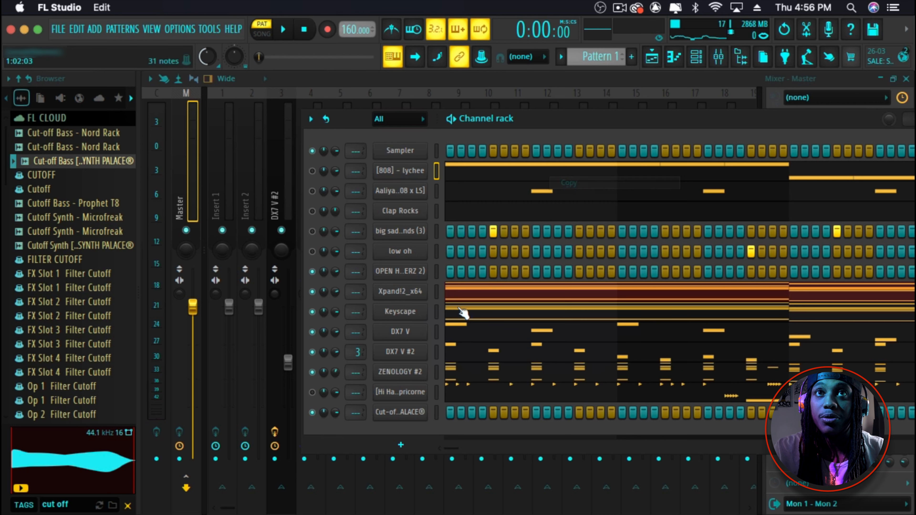
{"action": "right_click", "coordinate": [414, 419]}
{"action": "left_click", "coordinate": [606, 341]}
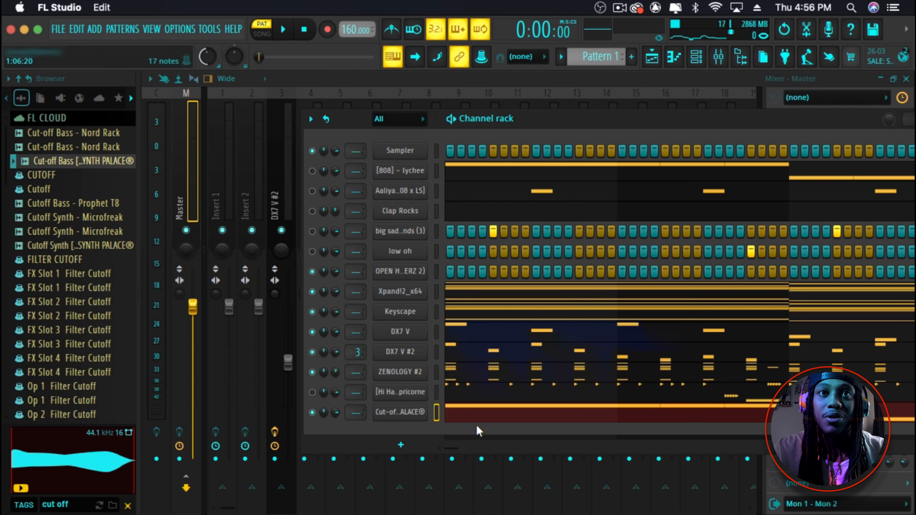
{"action": "left_click", "coordinate": [482, 419]}
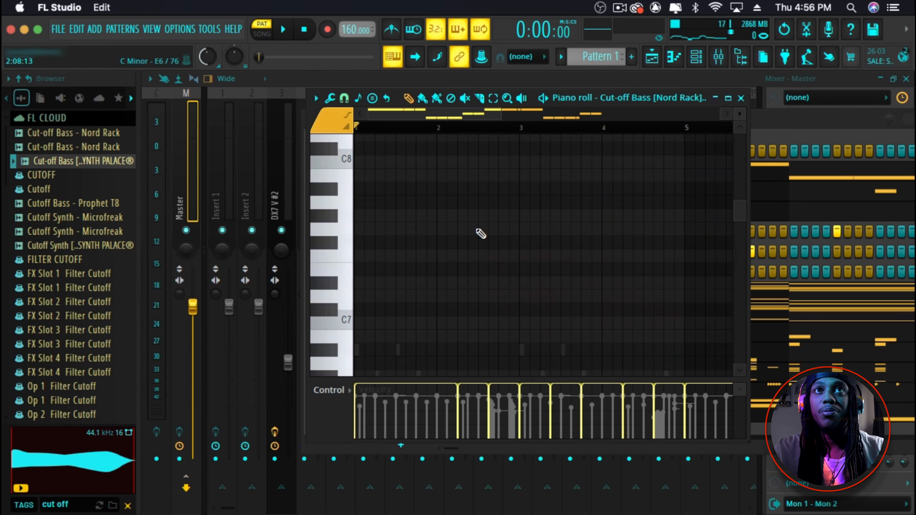
{"action": "key", "text": "space"}
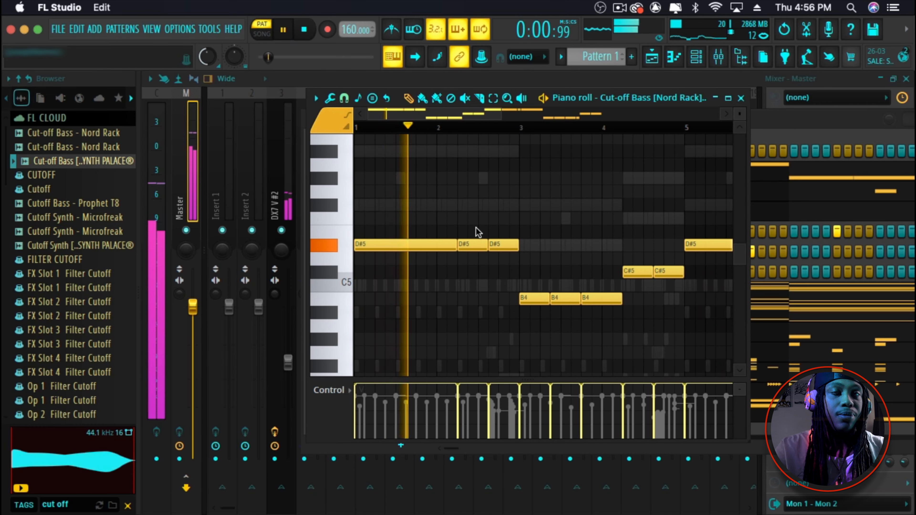
{"action": "key", "text": "space"}
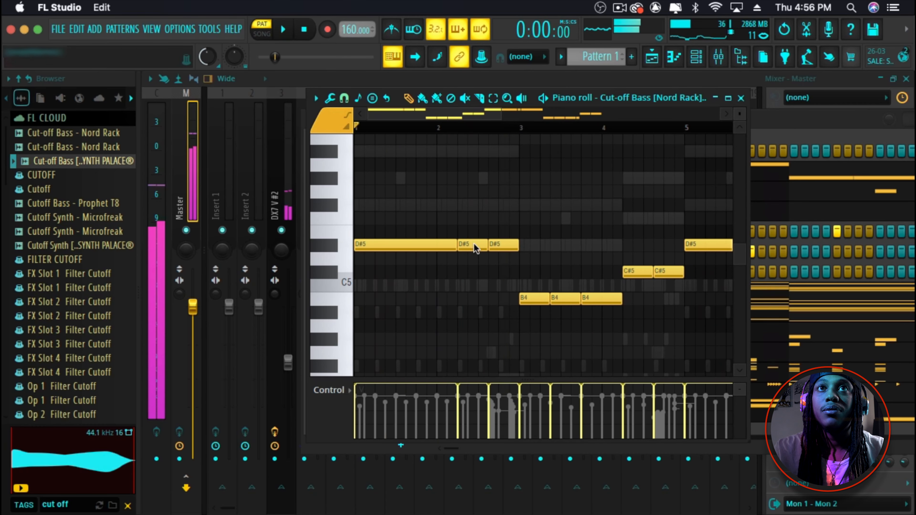
- Simplify the Cut-off Bass line by removing repeated notes, stretching the first D#5 to two bars and lengthening the first B4
{"action": "right_click", "coordinate": [477, 245]}
{"action": "right_click", "coordinate": [506, 246]}
{"action": "left_click_drag", "start_coordinate": [457, 245], "coordinate": [513, 247]}
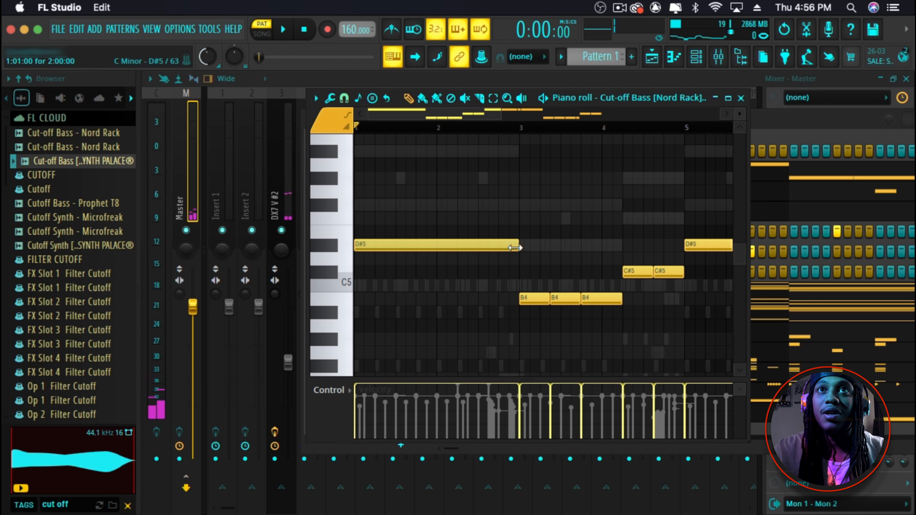
{"action": "left_click", "coordinate": [544, 305]}
{"action": "key", "text": "super+z"}
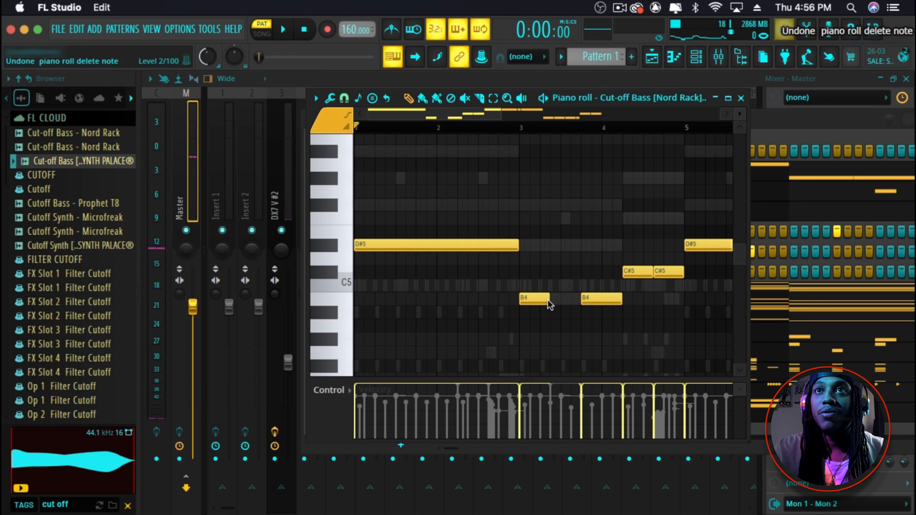
{"action": "left_click_drag", "start_coordinate": [548, 301], "coordinate": [553, 300]}
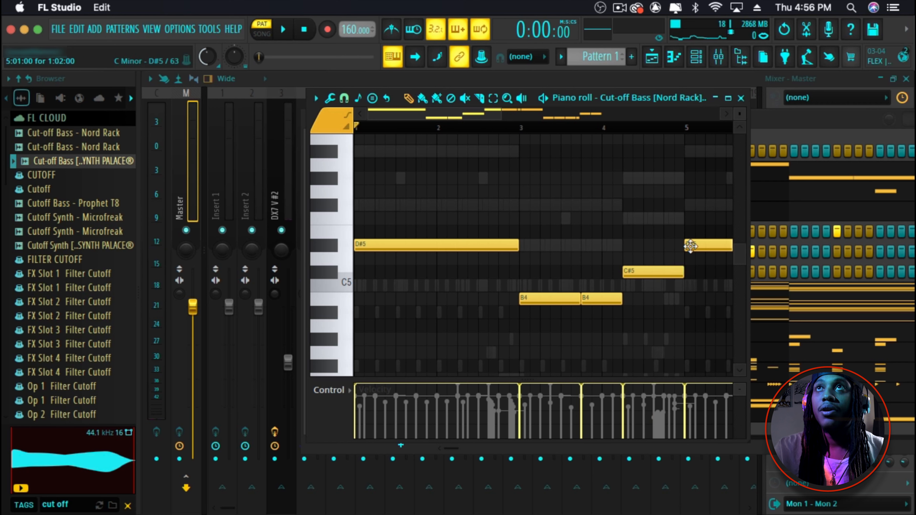
- Examine the Cut-off Bass channel's sample and volume envelope settings during playback, and reopen its notes in the piano roll
{"action": "key", "text": "space"}
{"action": "left_click", "coordinate": [742, 98]}
{"action": "left_click", "coordinate": [402, 413]}
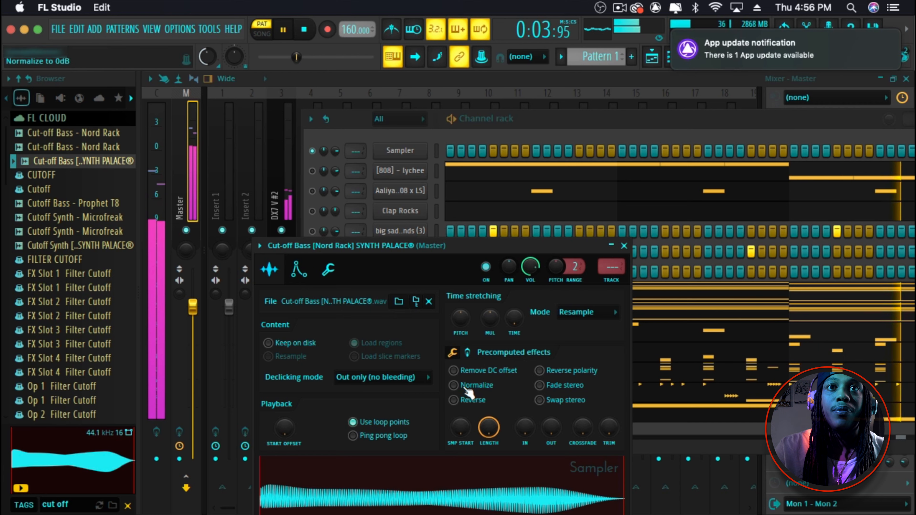
{"action": "left_click", "coordinate": [297, 270]}
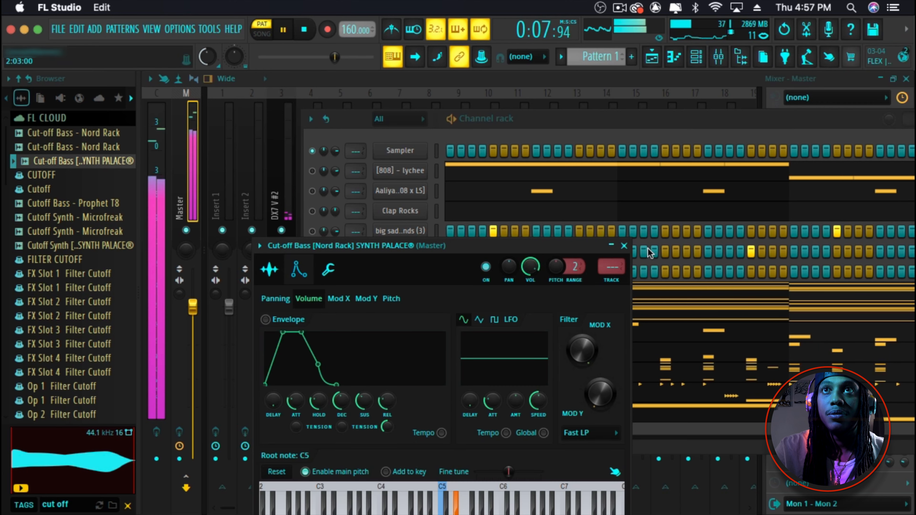
{"action": "left_click", "coordinate": [624, 247]}
{"action": "left_click", "coordinate": [523, 413]}
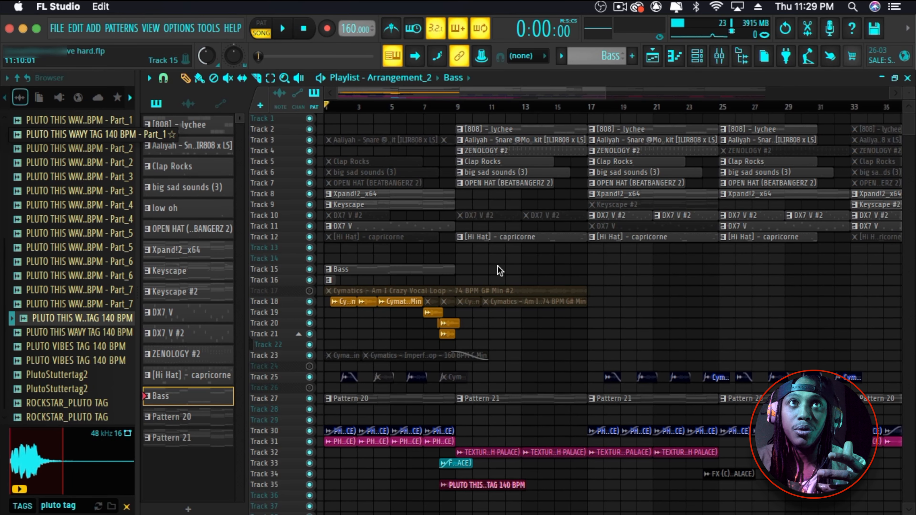
- Open the Keyscape clip on playlist Track 9 in the piano roll and examine its chords from bar 1
{"action": "double_click", "coordinate": [423, 205]}
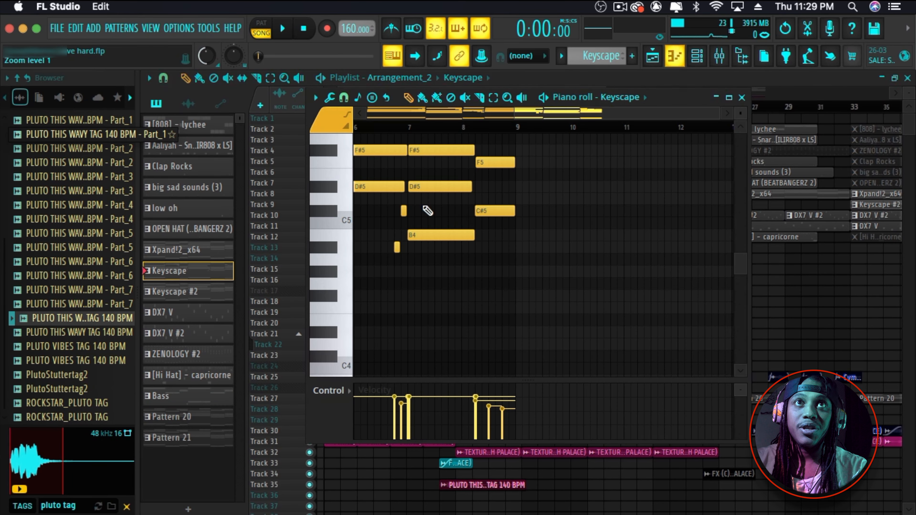
{"action": "left_click_drag", "start_coordinate": [566, 115], "coordinate": [358, 116]}
{"action": "scroll", "coordinate": [487, 210], "scroll_direction": "up", "scroll_amount": 5}
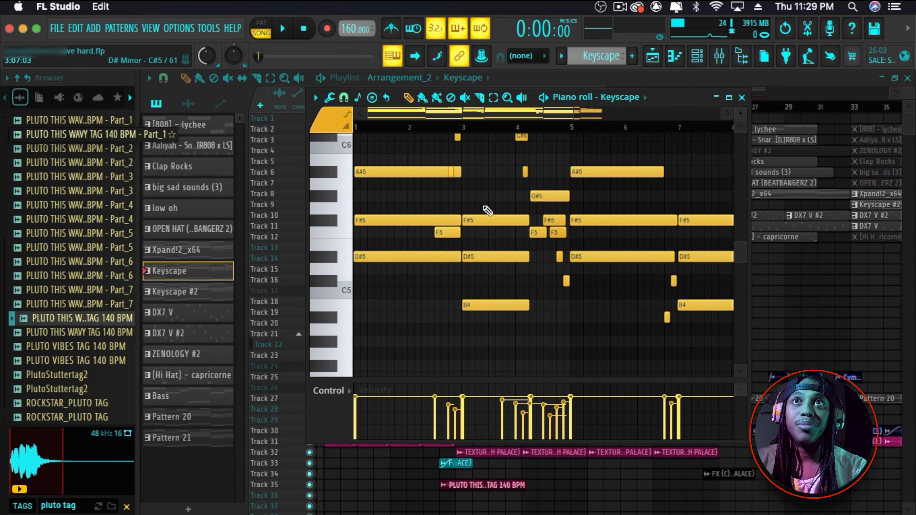
- Play the Keyscape pattern on its own and follow its chords in the piano roll from bar 1 to bar 9
{"action": "scroll", "coordinate": [488, 211], "scroll_direction": "down", "scroll_amount": 3}
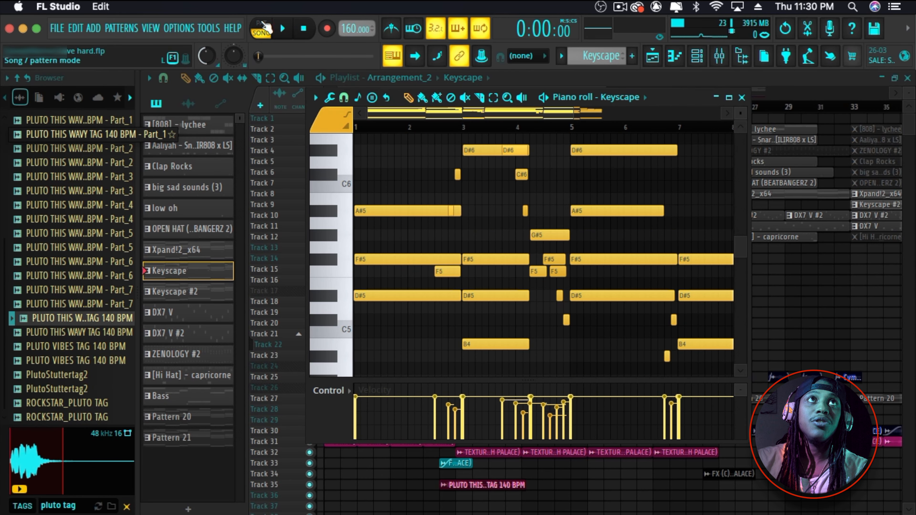
{"action": "key", "text": "space"}
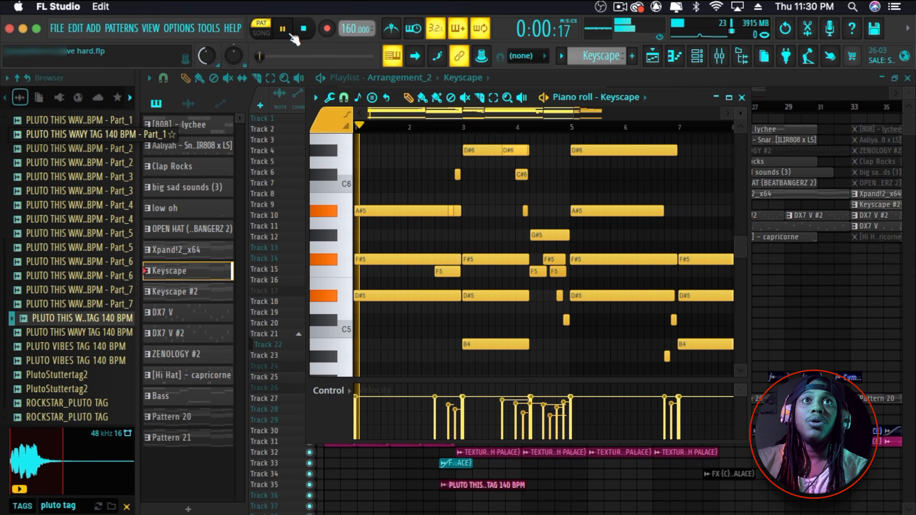
{"action": "scroll", "coordinate": [477, 248], "scroll_direction": "up", "scroll_amount": 2}
{"action": "scroll", "coordinate": [480, 246], "scroll_direction": "up", "scroll_amount": 3}
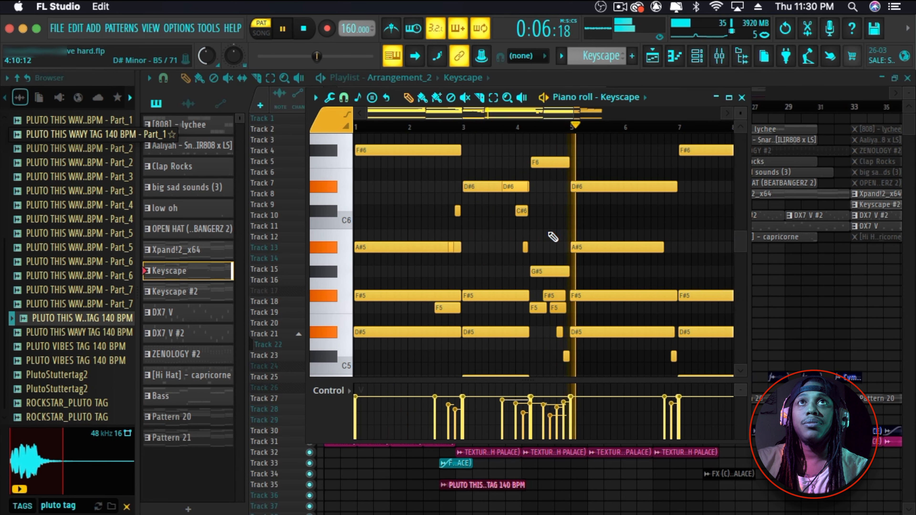
{"action": "left_click_drag", "start_coordinate": [497, 114], "coordinate": [559, 118]}
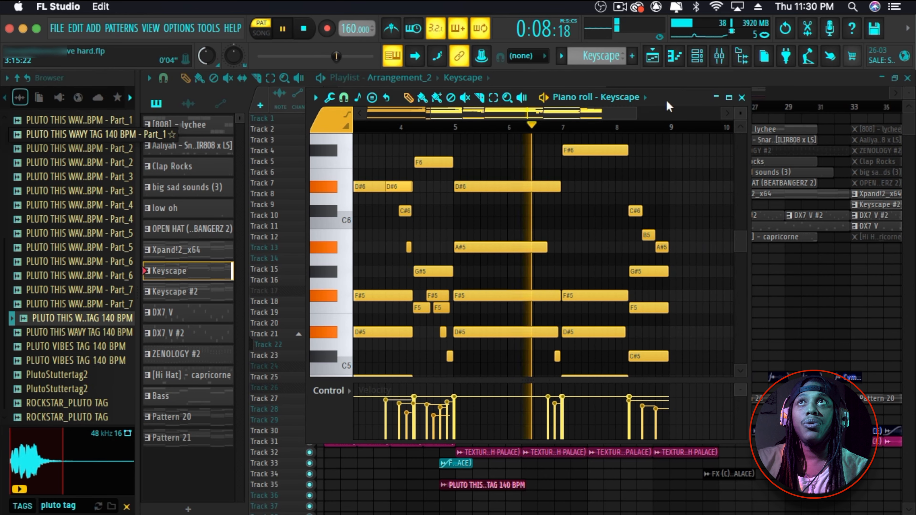
{"action": "key", "text": "space"}
- Open the Bass pattern's Omnisphere notes in the piano roll and audition the line from bar 1
{"action": "left_click", "coordinate": [719, 56]}
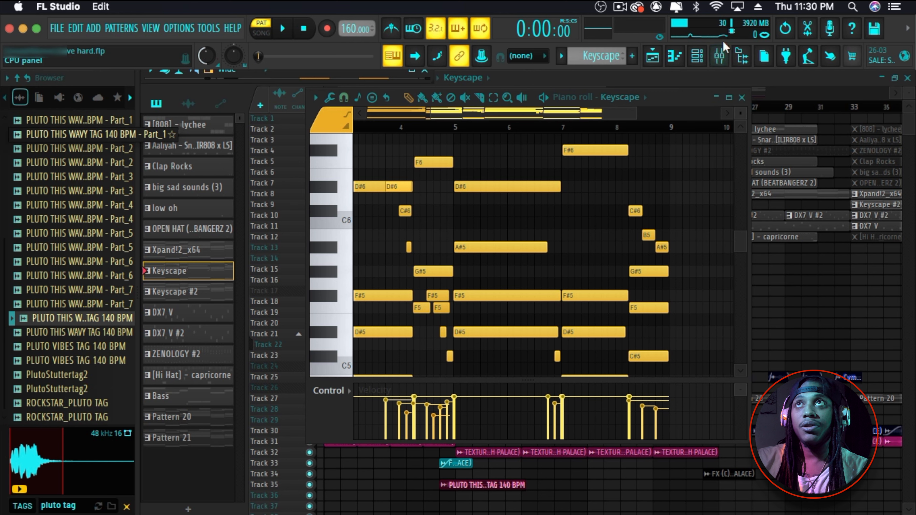
{"action": "left_click", "coordinate": [697, 57]}
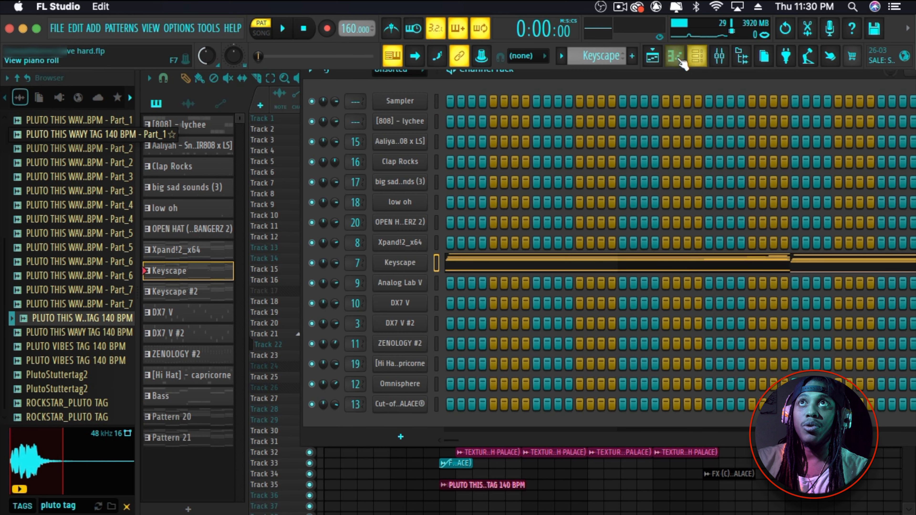
{"action": "left_click", "coordinate": [654, 57]}
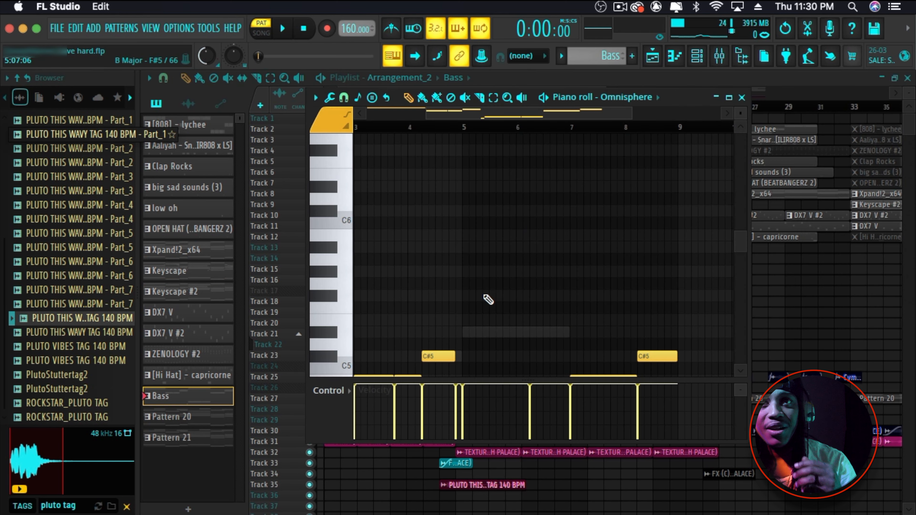
{"action": "scroll", "coordinate": [461, 307], "scroll_direction": "down", "scroll_amount": 5}
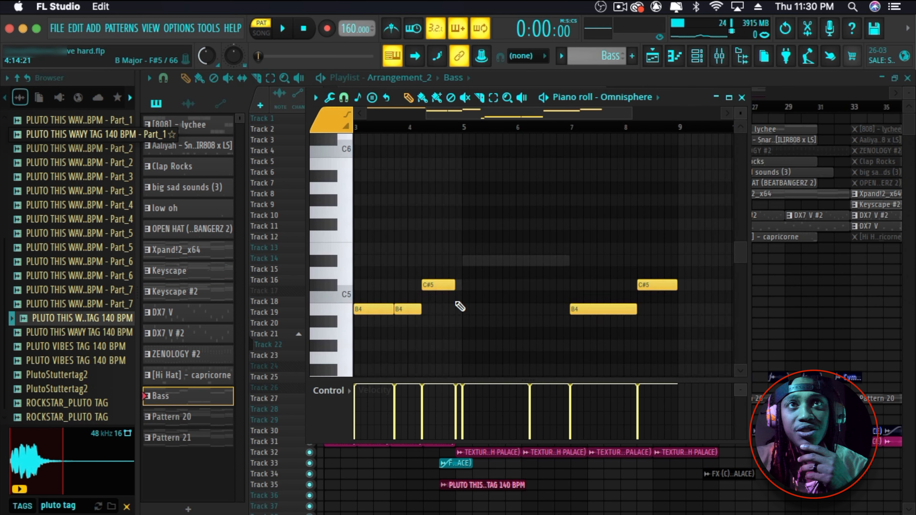
{"action": "scroll", "coordinate": [419, 282], "scroll_direction": "up", "scroll_amount": 2}
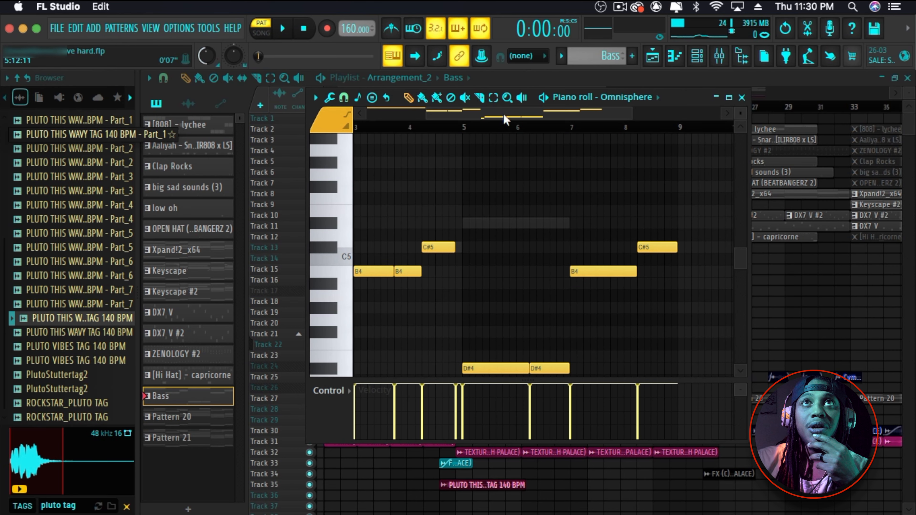
{"action": "left_click_drag", "start_coordinate": [505, 115], "coordinate": [368, 116]}
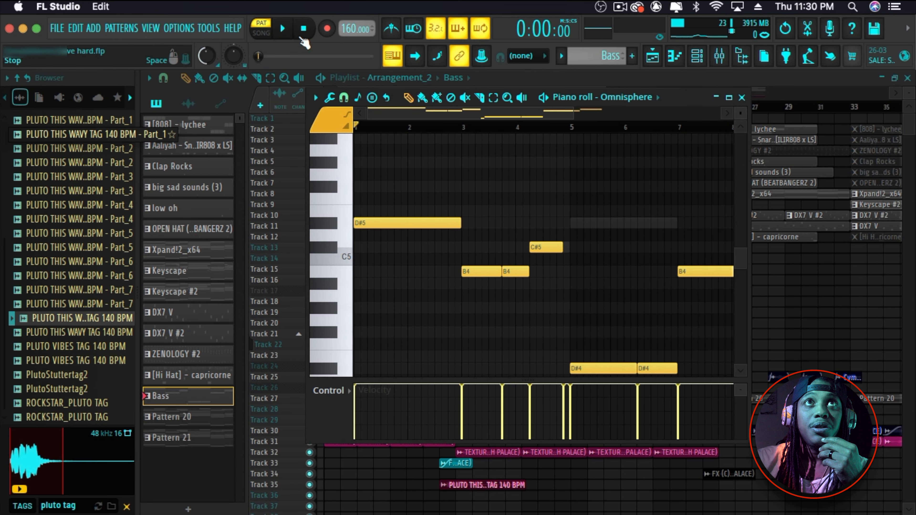
{"action": "scroll", "coordinate": [465, 257], "scroll_direction": "down", "scroll_amount": 3}
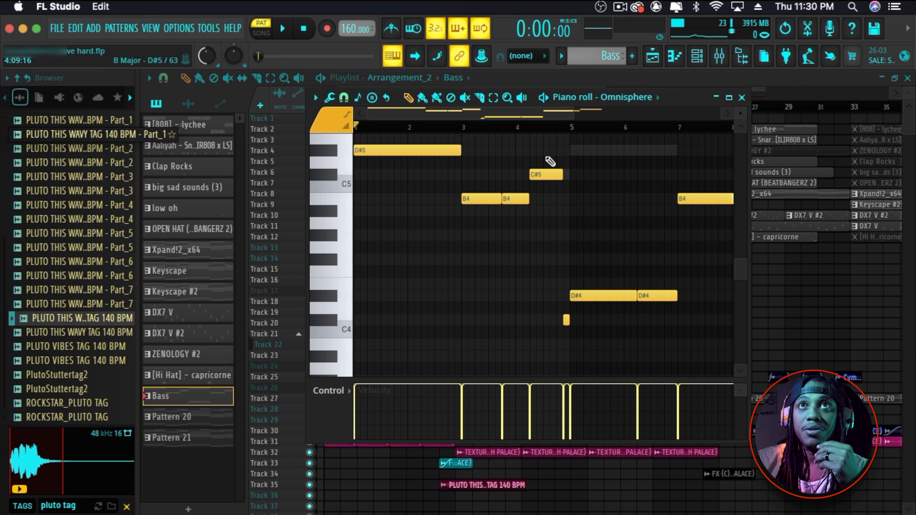
{"action": "left_click", "coordinate": [284, 31]}
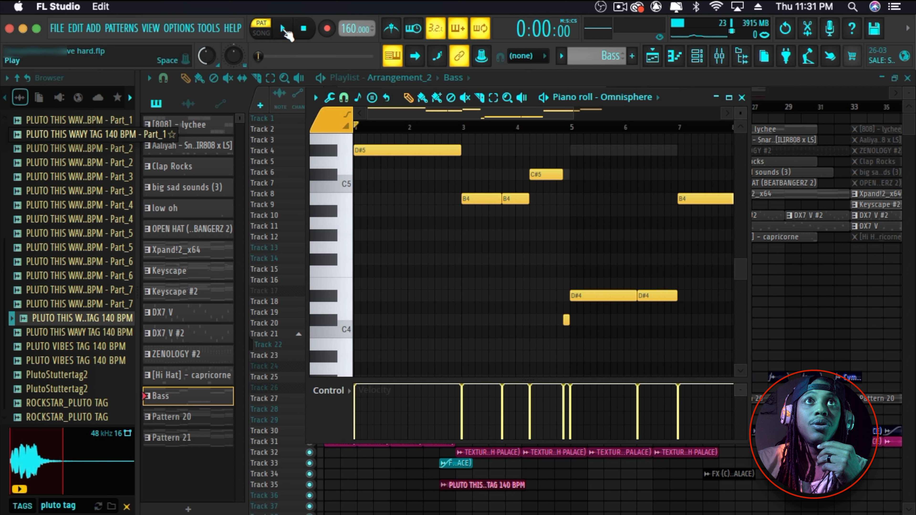
{"action": "scroll", "coordinate": [452, 229], "scroll_direction": "up", "scroll_amount": 2}
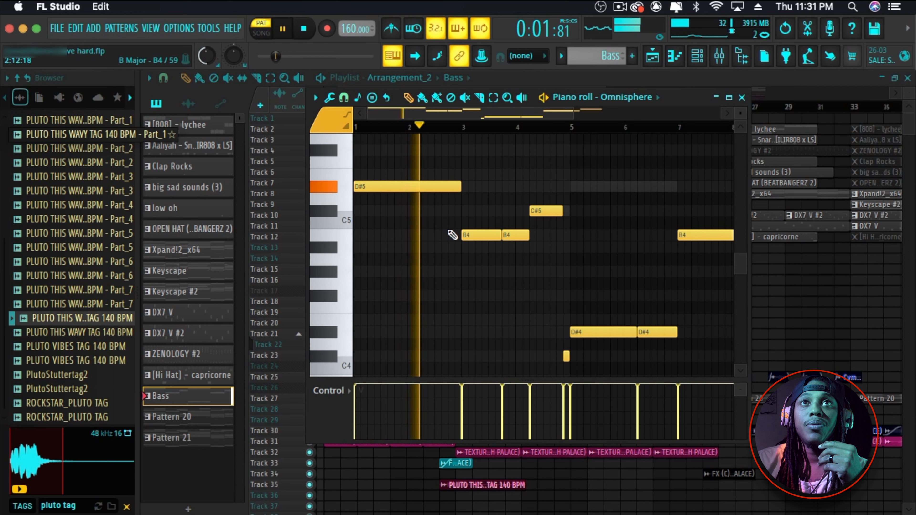
{"action": "scroll", "coordinate": [452, 231], "scroll_direction": "up", "scroll_amount": 2}
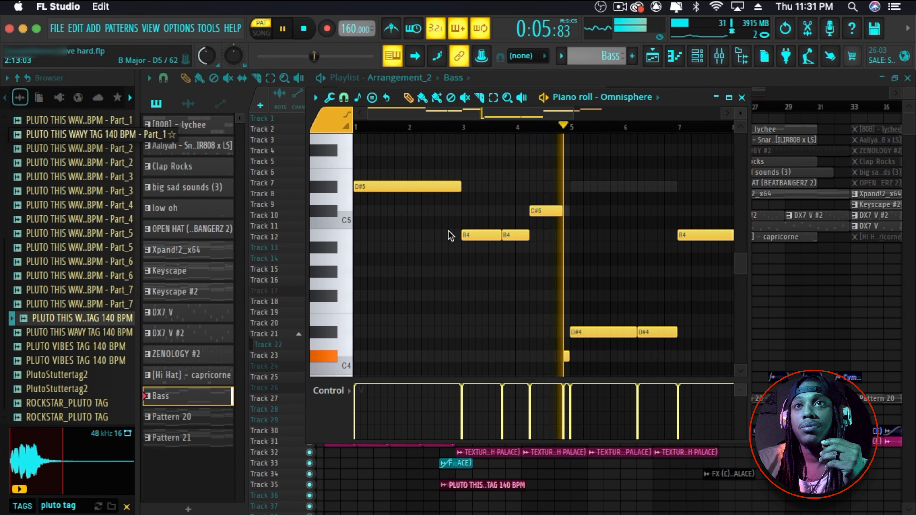
{"action": "left_click", "coordinate": [302, 29]}
- Audition the Analog Lab V chords of Pattern 20 and examine their upper notes in the piano roll
{"action": "left_click", "coordinate": [282, 28]}
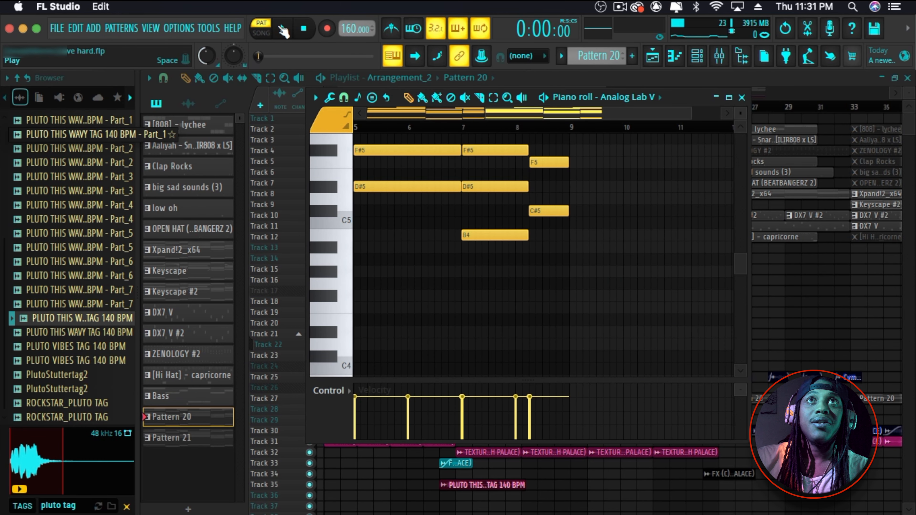
{"action": "scroll", "coordinate": [480, 211], "scroll_direction": "up", "scroll_amount": 5}
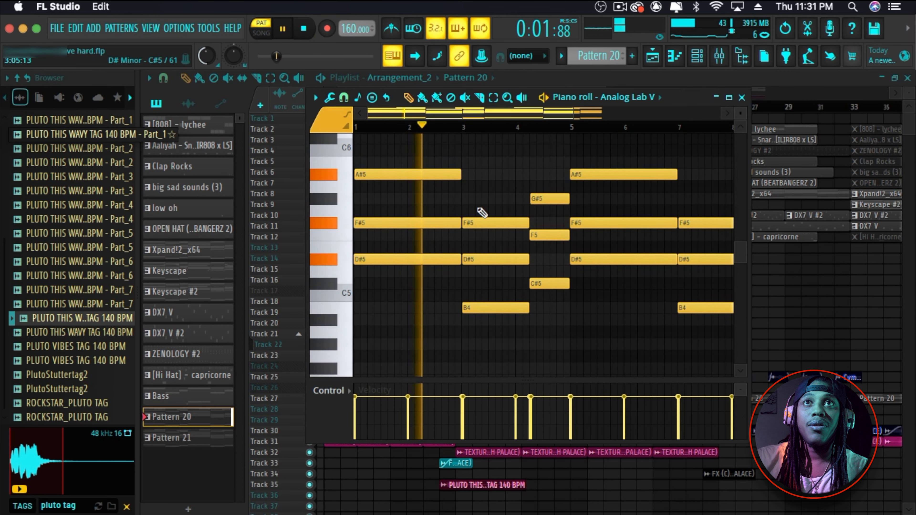
{"action": "key", "text": "space"}
{"action": "scroll", "coordinate": [458, 233], "scroll_direction": "up", "scroll_amount": 3}
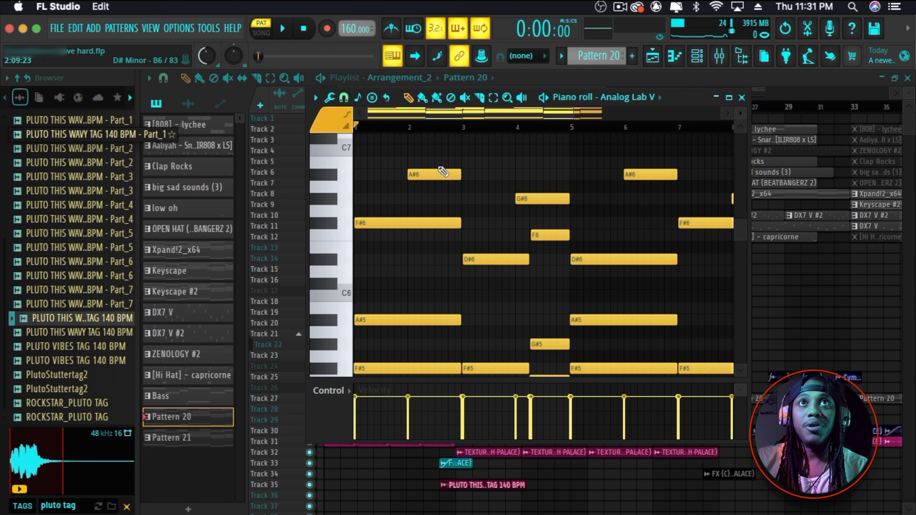
- Select the high A#6 and G#6 notes in Pattern 20 and lower the velocity of the first A#6 and the G#6
{"action": "left_click_drag", "start_coordinate": [414, 157], "coordinate": [680, 205]}
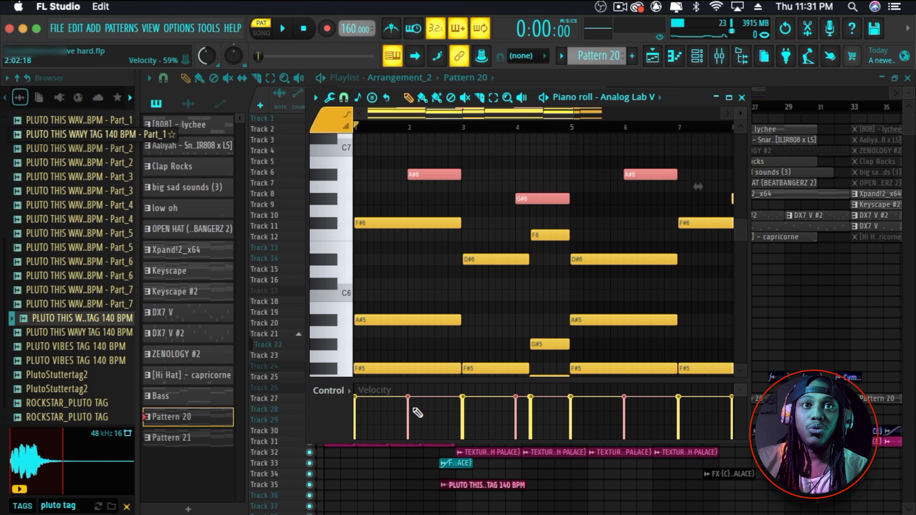
{"action": "left_click_drag", "start_coordinate": [415, 409], "coordinate": [415, 412]}
{"action": "left_click_drag", "start_coordinate": [529, 423], "coordinate": [525, 423]}
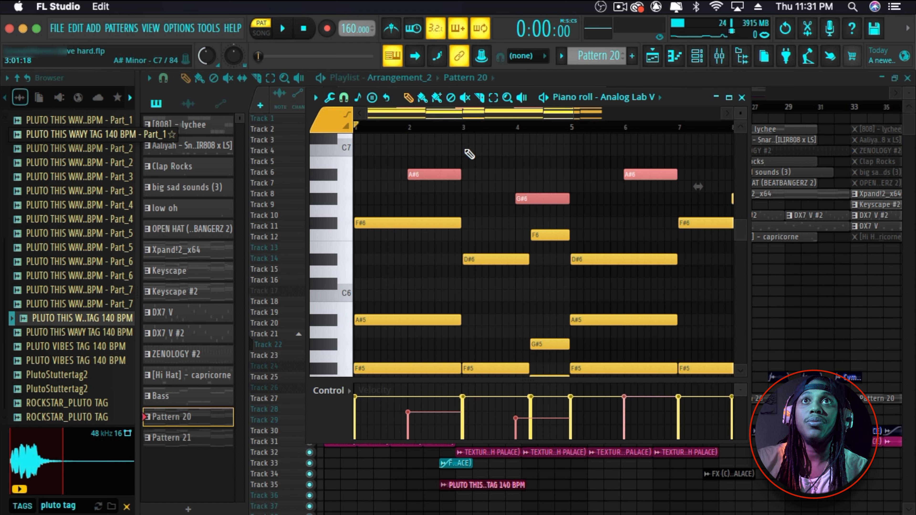
{"action": "key", "text": "space"}
{"action": "left_click_drag", "start_coordinate": [537, 190], "coordinate": [570, 269]}
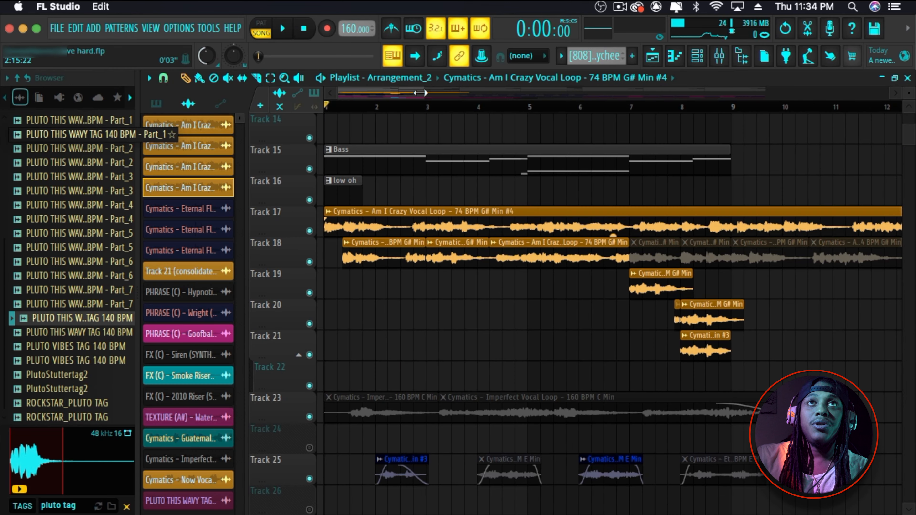
- Mute playlist Tracks 18 to 21 and play the arrangement with the Am I Crazy vocal loop on Track 17
{"action": "left_click_drag", "start_coordinate": [420, 93], "coordinate": [523, 93]}
{"action": "left_click", "coordinate": [310, 262]}
{"action": "left_click", "coordinate": [310, 292]}
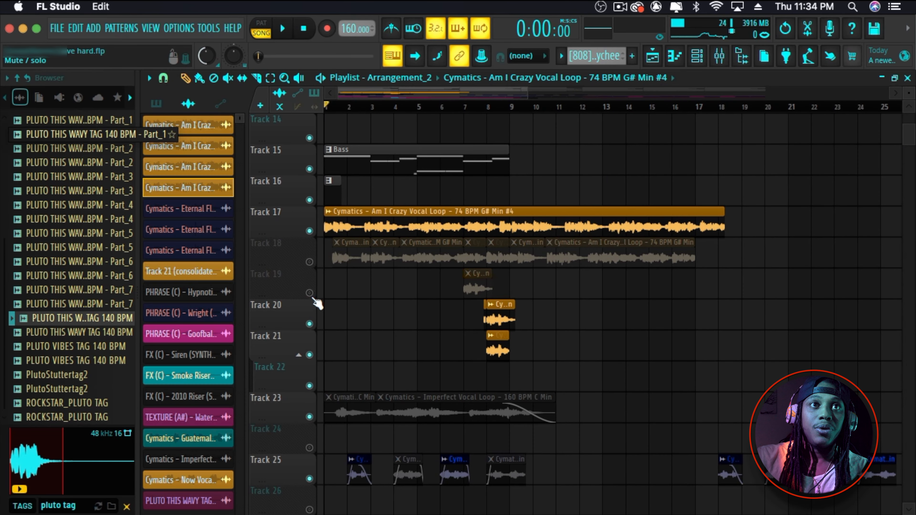
{"action": "left_click", "coordinate": [310, 324]}
{"action": "left_click", "coordinate": [310, 355]}
{"action": "key", "text": "space"}
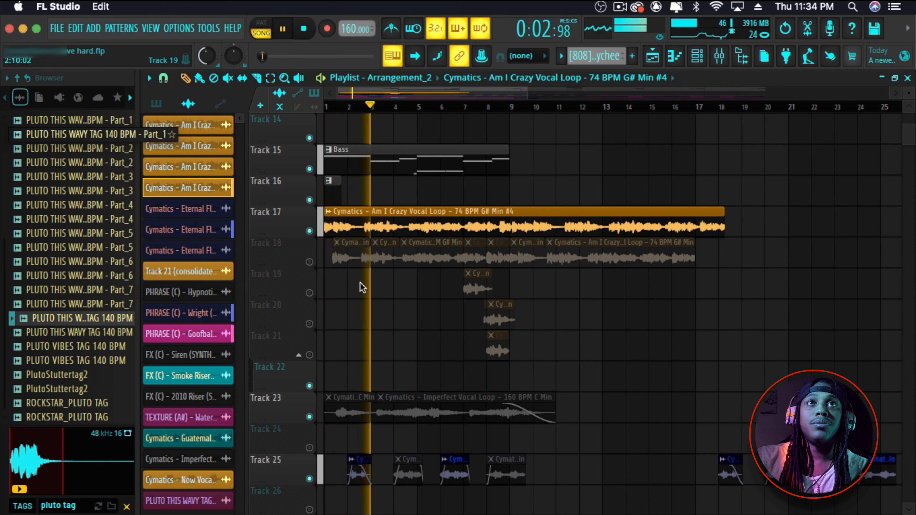
{"action": "key", "text": "space"}
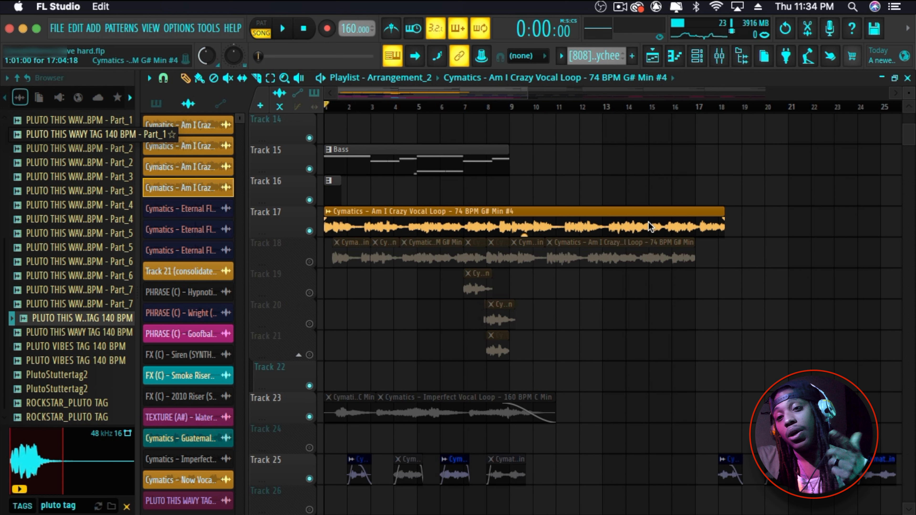
- Open the Track 17 vocal loop's clip settings and try shortening its stretch time so it ends at bar 13
{"action": "double_click", "coordinate": [542, 222]}
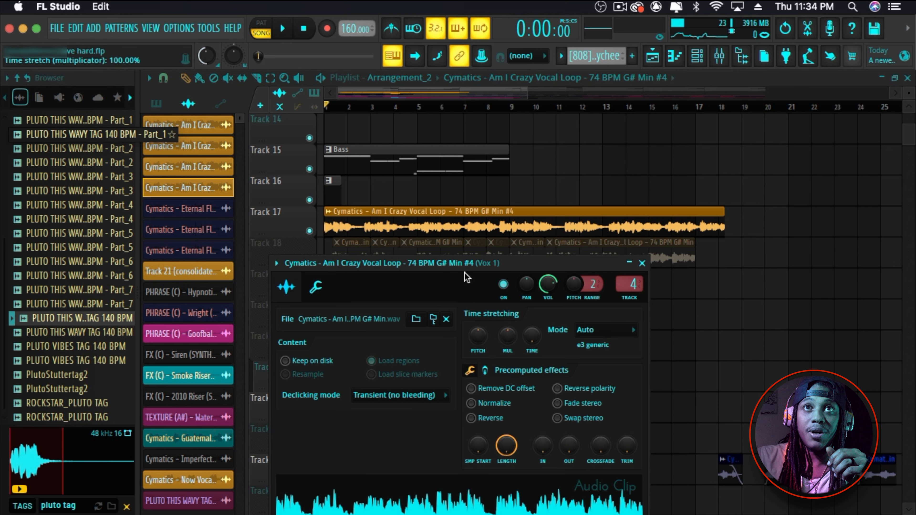
{"action": "double_click", "coordinate": [486, 222]}
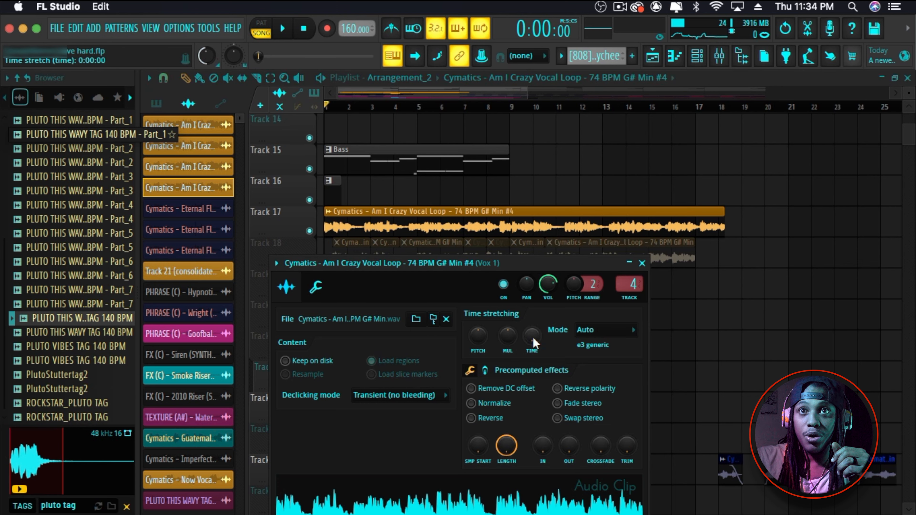
{"action": "left_click_drag", "start_coordinate": [532, 336], "coordinate": [532, 317]}
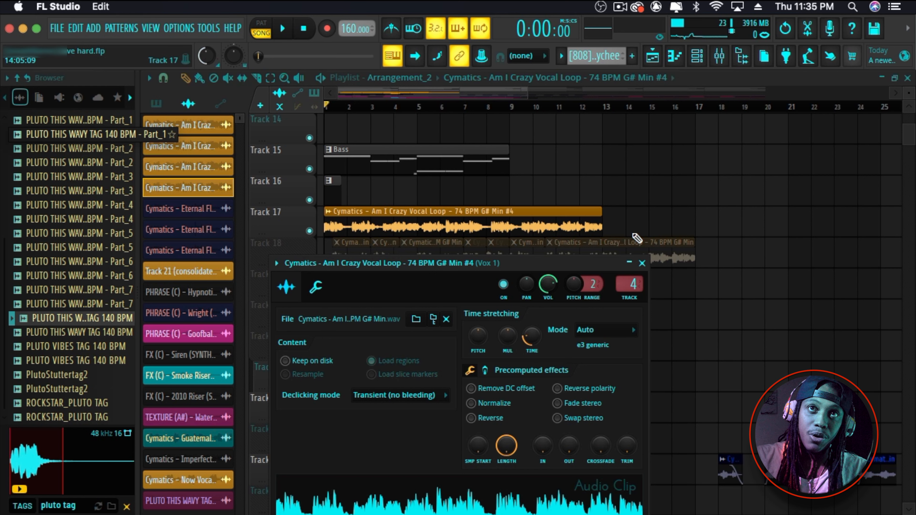
- Autodetect the vocal loop's tempo, set it to 74 BPM, audition it, and adjust the stretch time so the clip ends at bar 17
{"action": "right_click", "coordinate": [533, 334]}
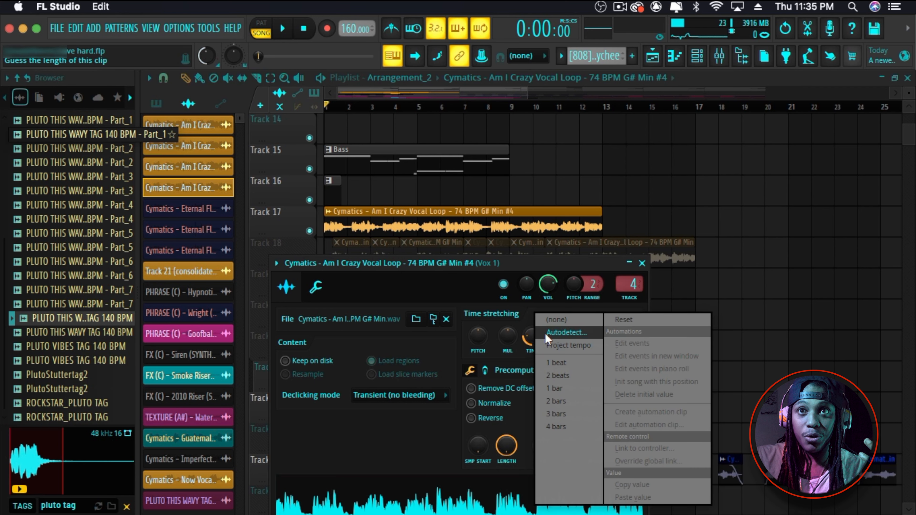
{"action": "left_click", "coordinate": [585, 332]}
{"action": "left_click", "coordinate": [458, 413]}
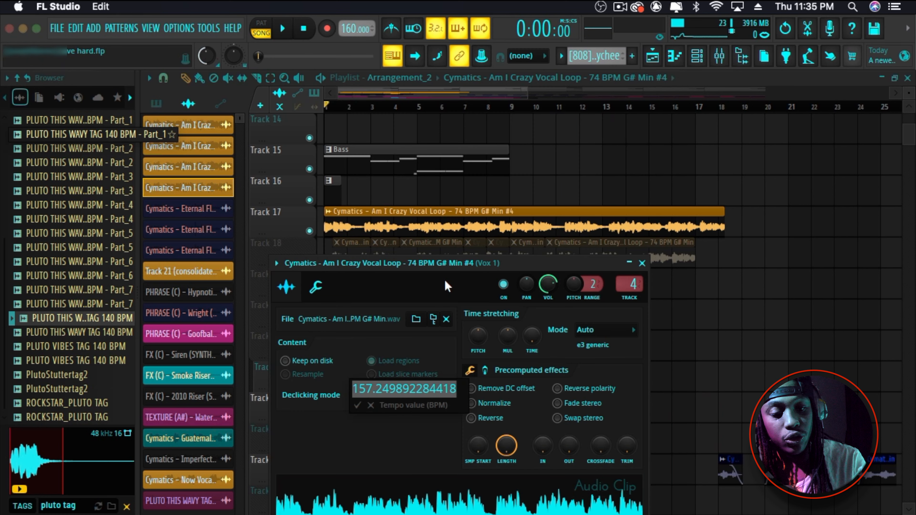
{"action": "type", "text": "74"}
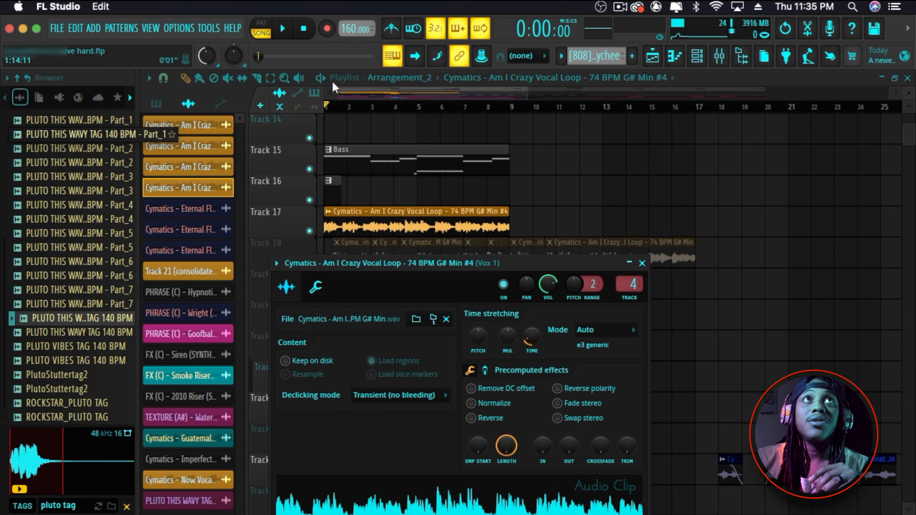
{"action": "left_click", "coordinate": [282, 28]}
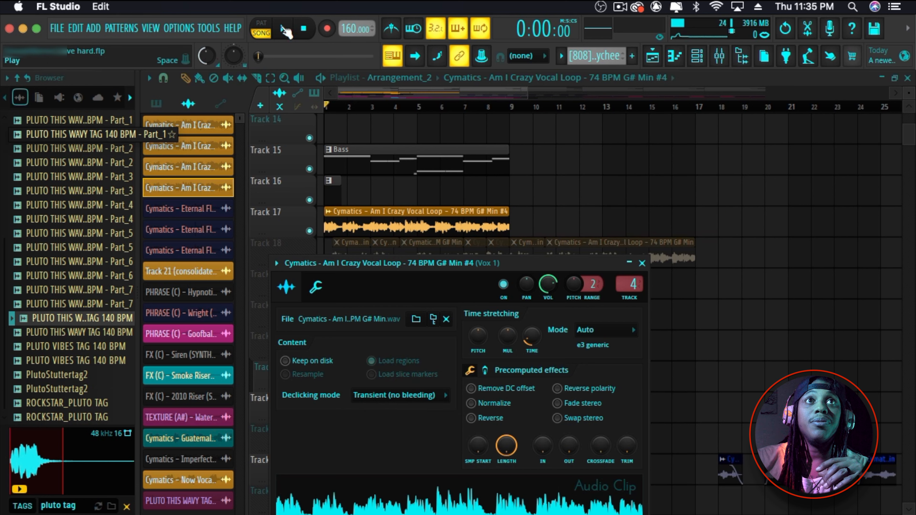
{"action": "left_click", "coordinate": [304, 29]}
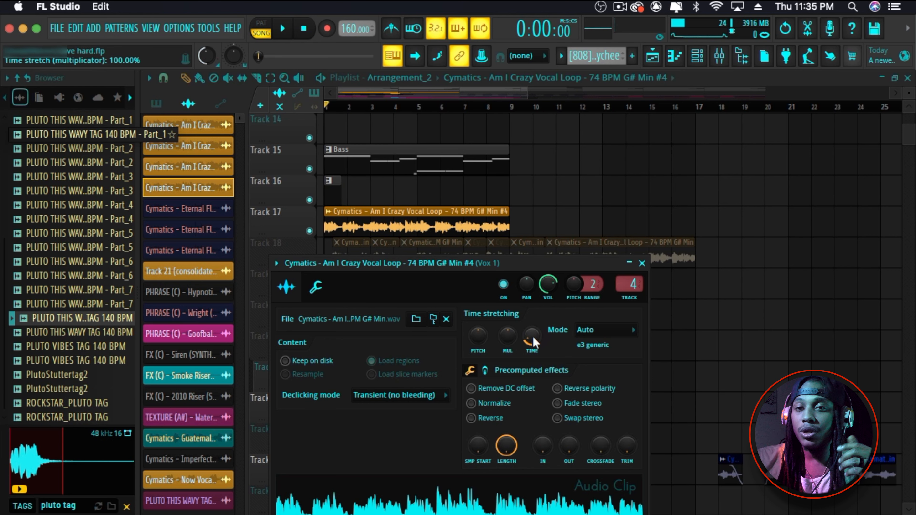
{"action": "left_click_drag", "start_coordinate": [532, 338], "coordinate": [532, 311]}
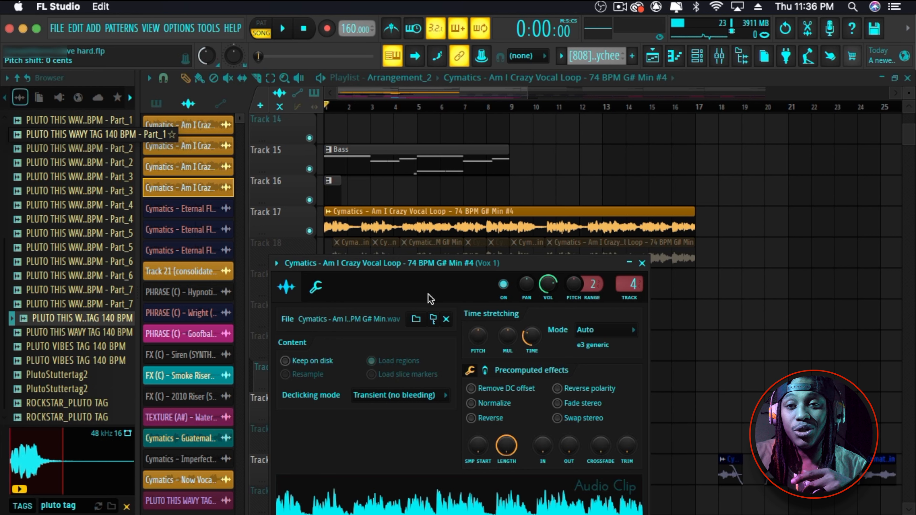
- Check the [808] - lychee notes in the piano roll, and close it to return to the vocal loop's clip settings
{"action": "scroll", "coordinate": [539, 176], "scroll_direction": "up", "scroll_amount": 8}
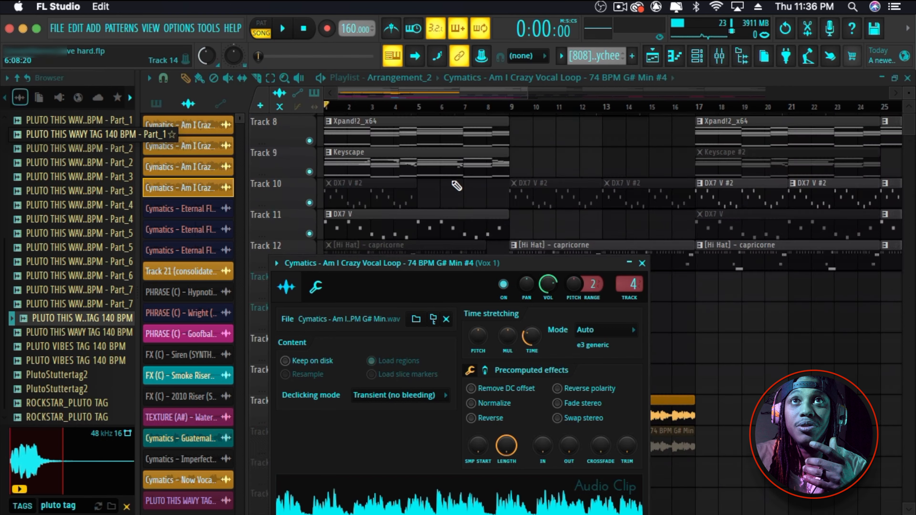
{"action": "double_click", "coordinate": [539, 176]}
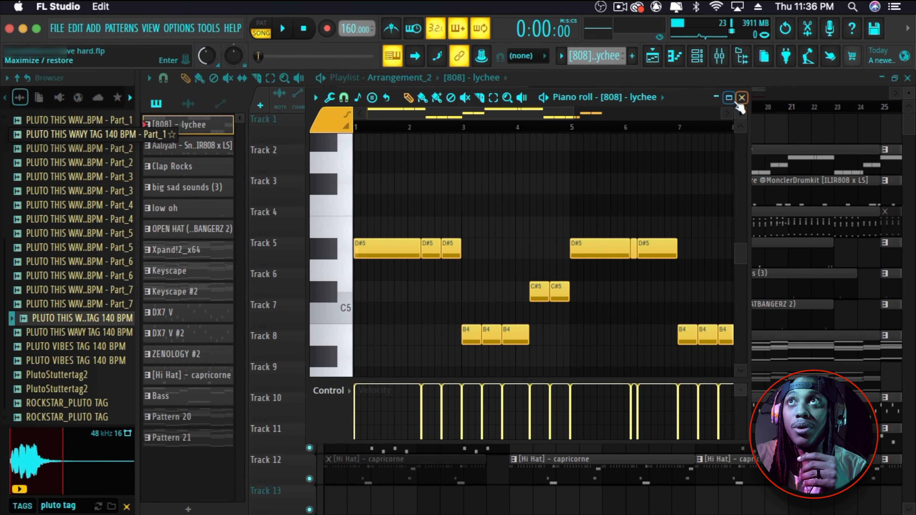
{"action": "left_click", "coordinate": [742, 97]}
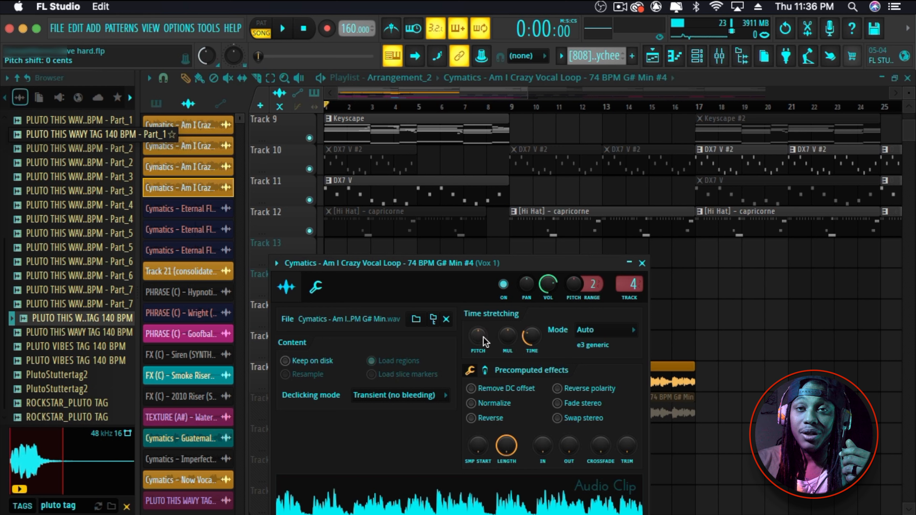
- Try the vocal loop at a pitch shift of +700 cents, audition it with the arrangement, and lower the pitch shift again
{"action": "left_click_drag", "start_coordinate": [478, 336], "coordinate": [478, 322]}
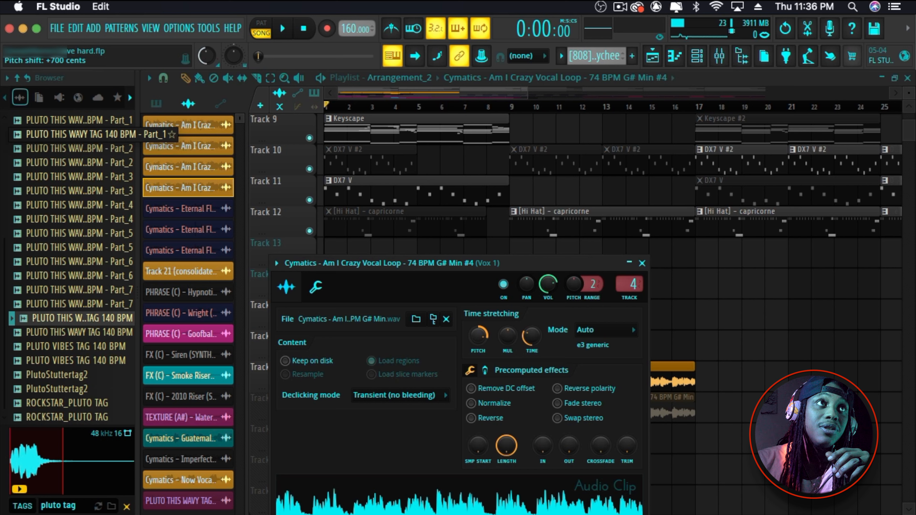
{"action": "key", "text": "space"}
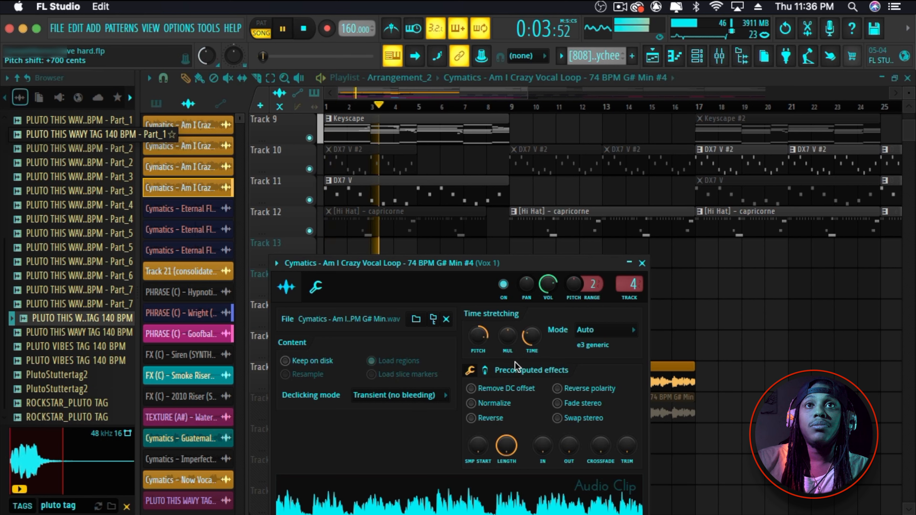
{"action": "key", "text": "space"}
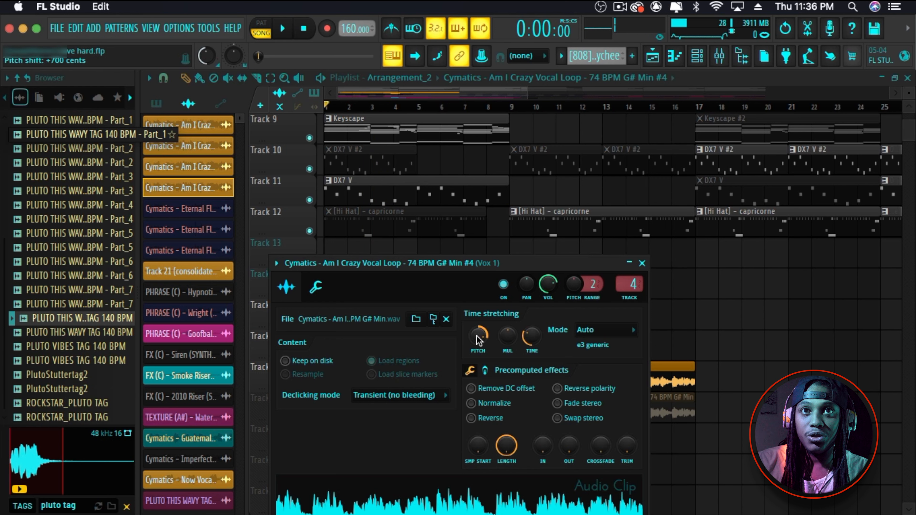
{"action": "left_click_drag", "start_coordinate": [478, 337], "coordinate": [479, 361]}
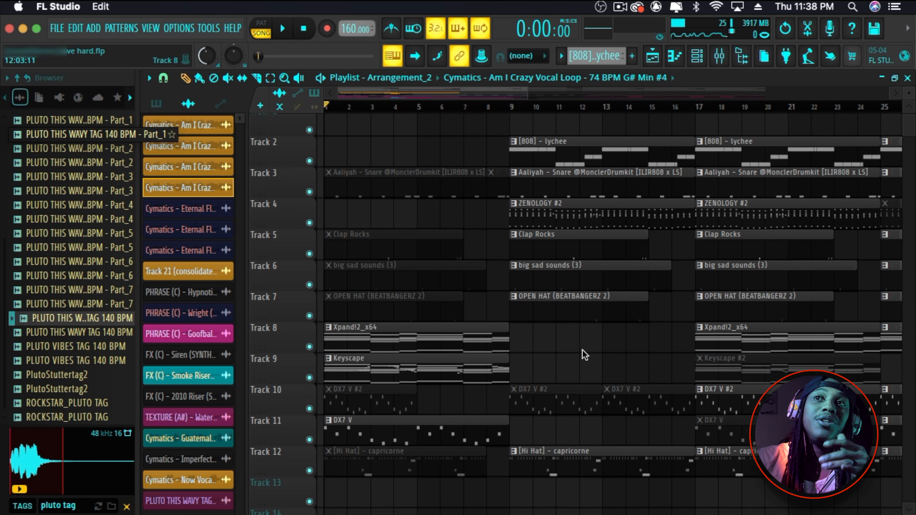
- Inspect the channel settings of the PHRASE (C) - Goofball (SYNTH PALACE) clip on playlist Track 31
{"action": "scroll", "coordinate": [582, 349], "scroll_direction": "down", "scroll_amount": 3}
{"action": "scroll", "coordinate": [582, 349], "scroll_direction": "down", "scroll_amount": 8}
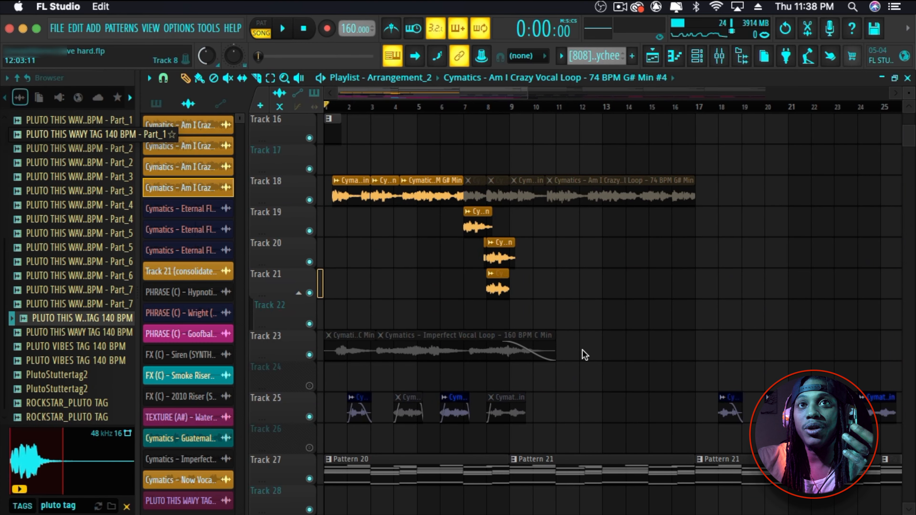
{"action": "scroll", "coordinate": [582, 350], "scroll_direction": "down", "scroll_amount": 3}
{"action": "scroll", "coordinate": [583, 350], "scroll_direction": "down", "scroll_amount": 8}
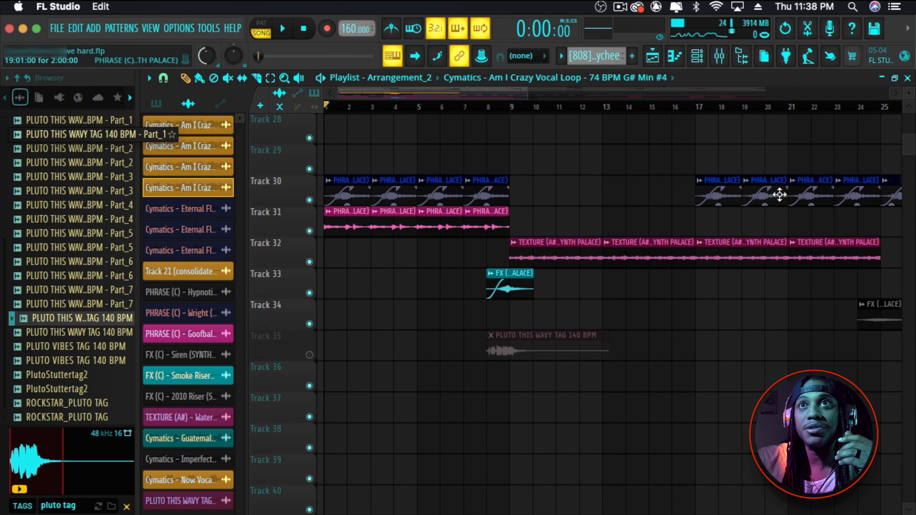
{"action": "scroll", "coordinate": [607, 298], "scroll_direction": "up", "scroll_amount": 2}
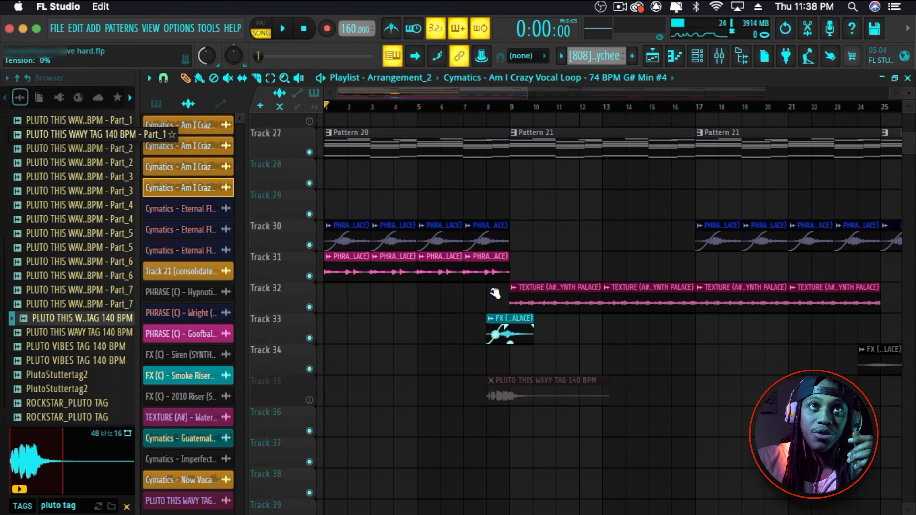
{"action": "double_click", "coordinate": [332, 281]}
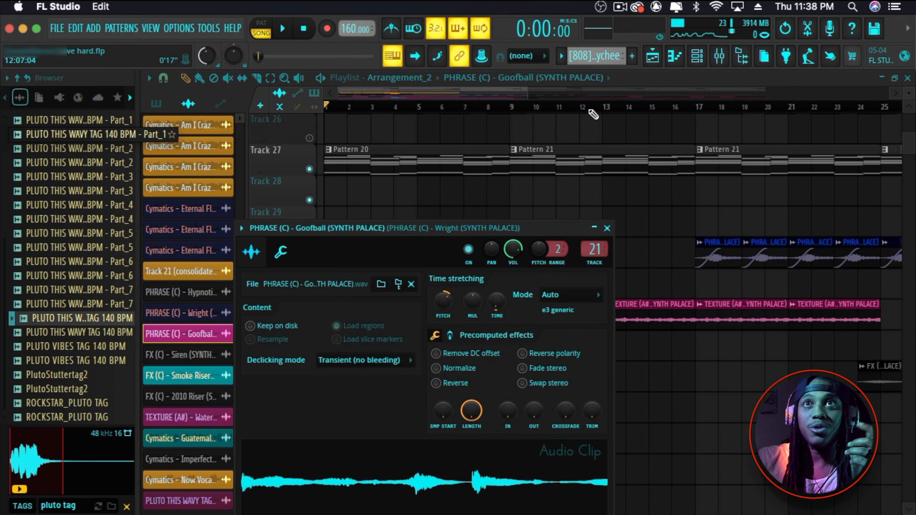
{"action": "left_click", "coordinate": [608, 229]}
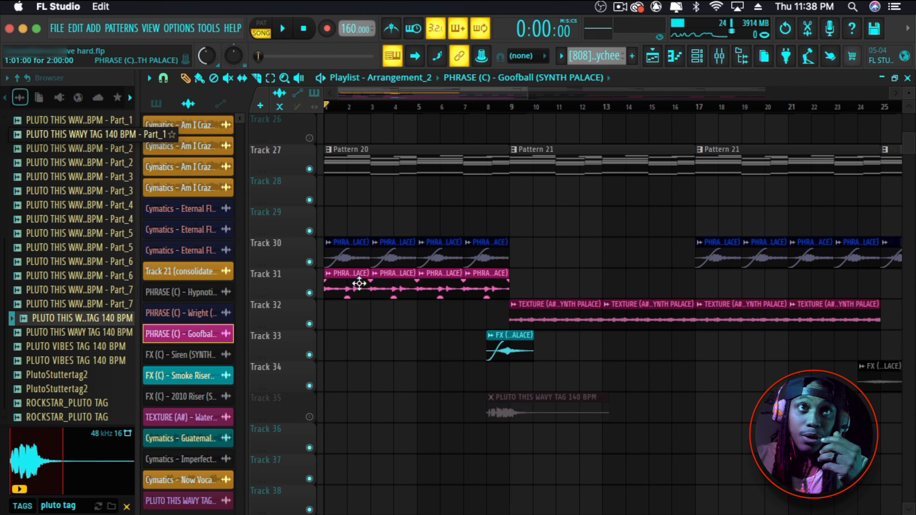
{"action": "double_click", "coordinate": [360, 283]}
{"action": "left_click_drag", "start_coordinate": [451, 239], "coordinate": [581, 345]}
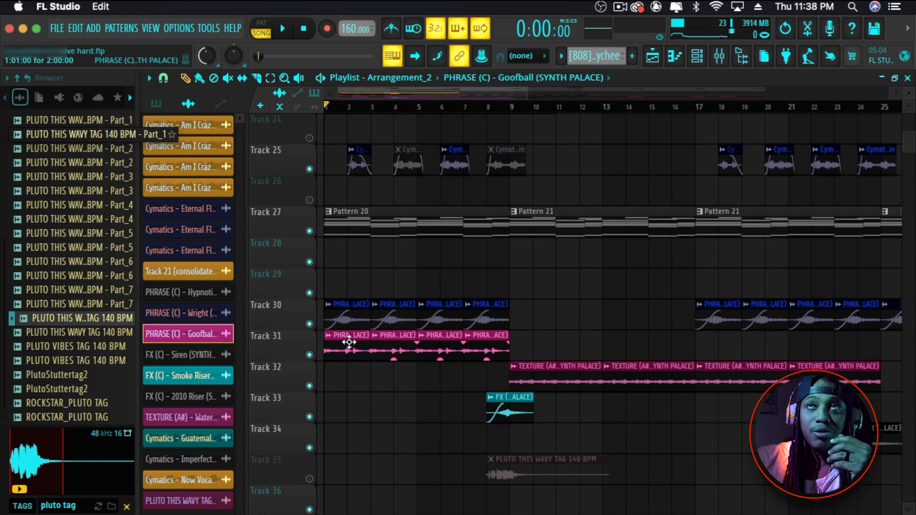
- In the mixer, unmute insert 21 with the PHRASE (C) sample, and play the song from the start while checking the other inserts
{"action": "left_click", "coordinate": [720, 55]}
{"action": "scroll", "coordinate": [555, 189], "scroll_direction": "down", "scroll_amount": 6}
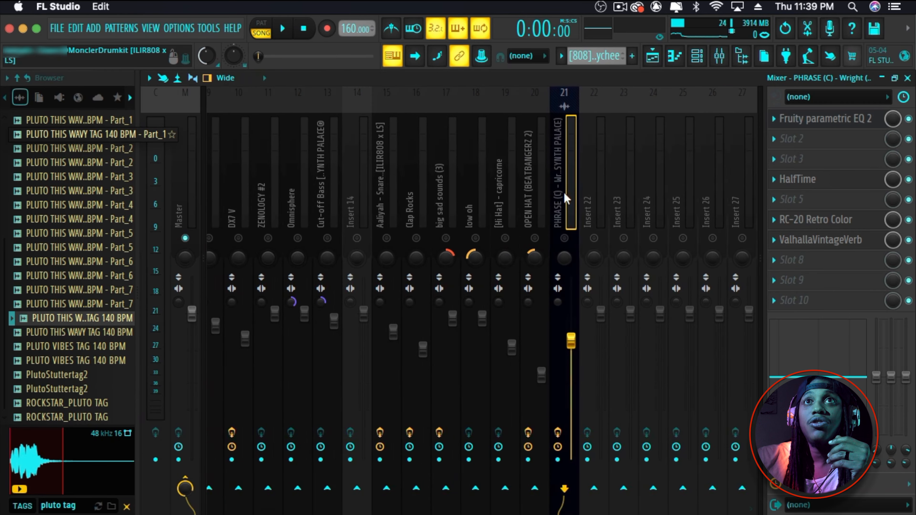
{"action": "left_click", "coordinate": [564, 238]}
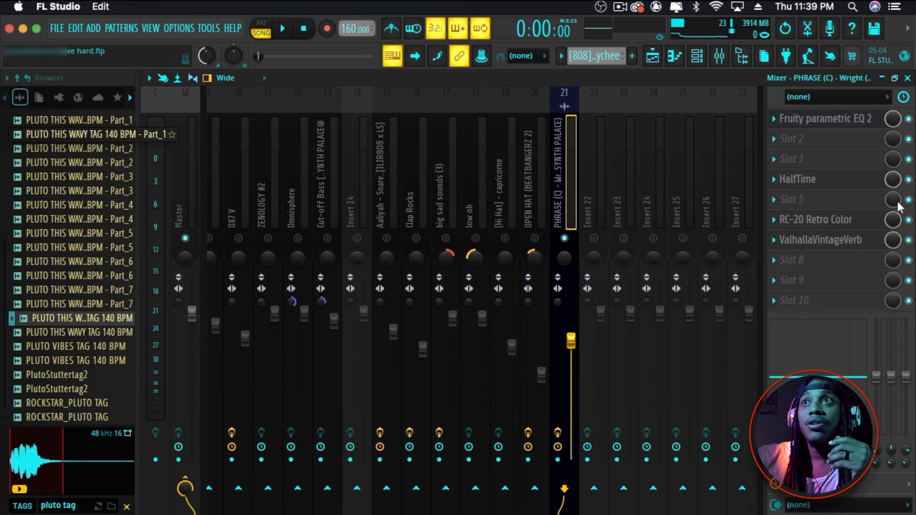
{"action": "key", "text": "space"}
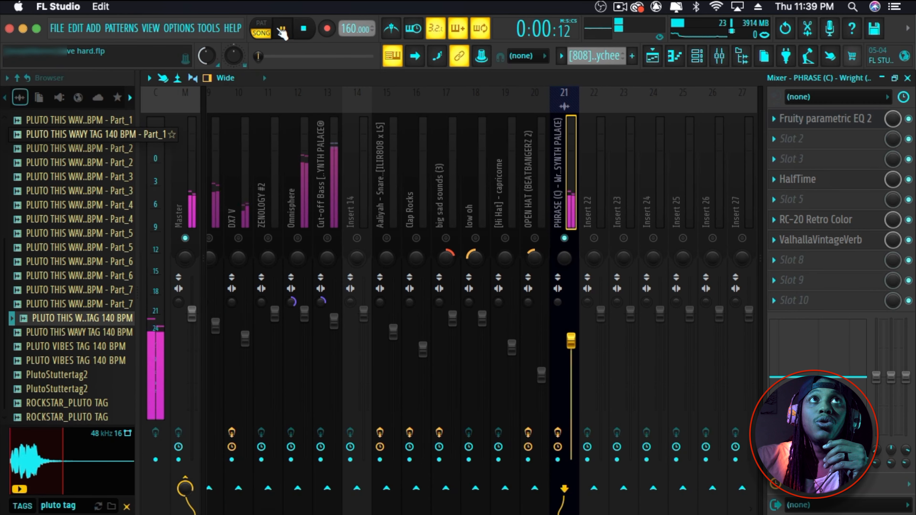
{"action": "scroll", "coordinate": [329, 208], "scroll_direction": "up", "scroll_amount": 8}
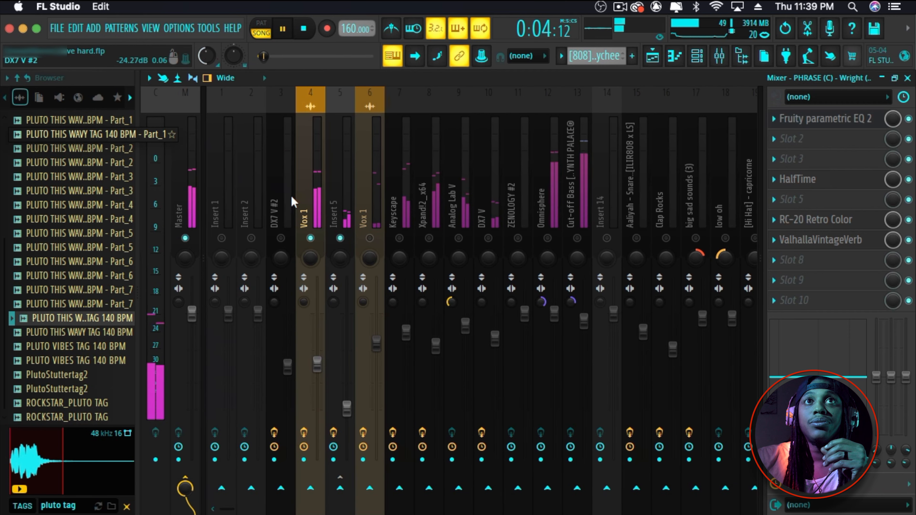
{"action": "scroll", "coordinate": [307, 196], "scroll_direction": "down", "scroll_amount": 9}
{"action": "key", "text": "space"}
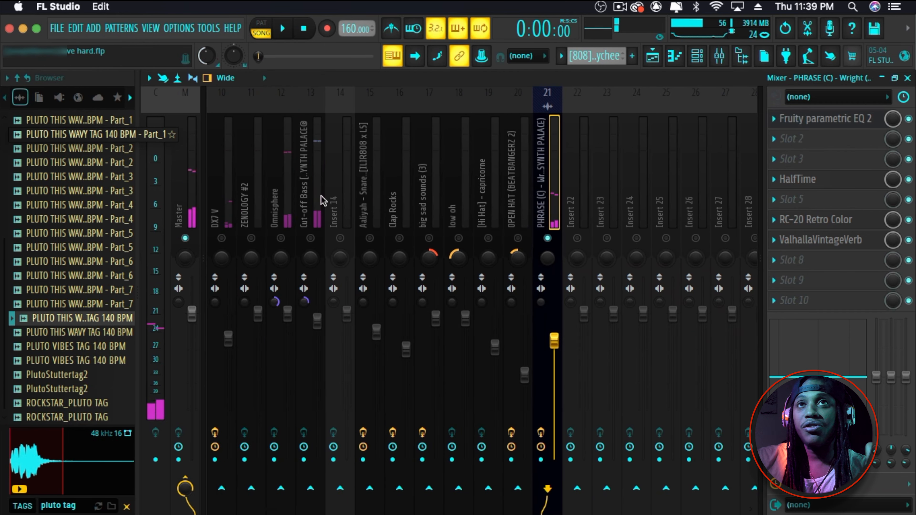
{"action": "scroll", "coordinate": [346, 169], "scroll_direction": "up", "scroll_amount": 1}
{"action": "scroll", "coordinate": [347, 169], "scroll_direction": "up", "scroll_amount": 2}
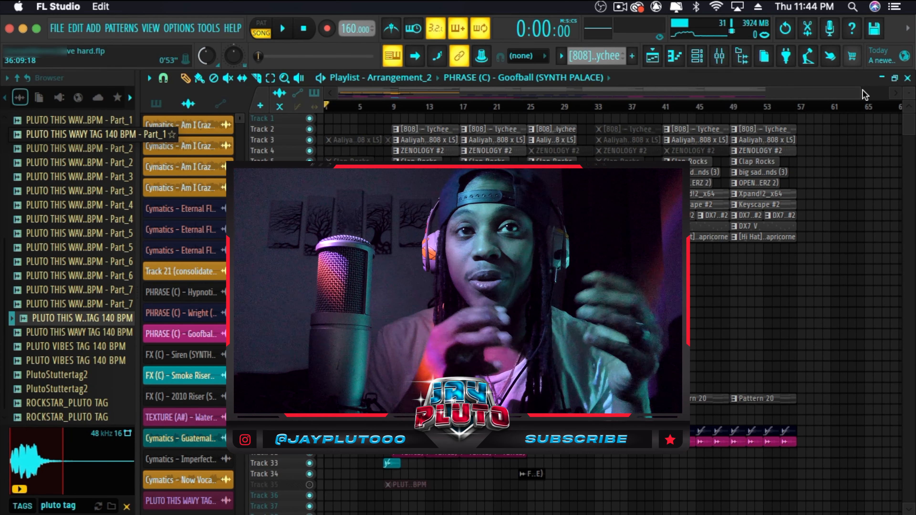
- Play the whole arrangement from the start and review the playlist tracks in the intro and first drum section, bars 1 to 18
{"action": "key", "text": "space"}
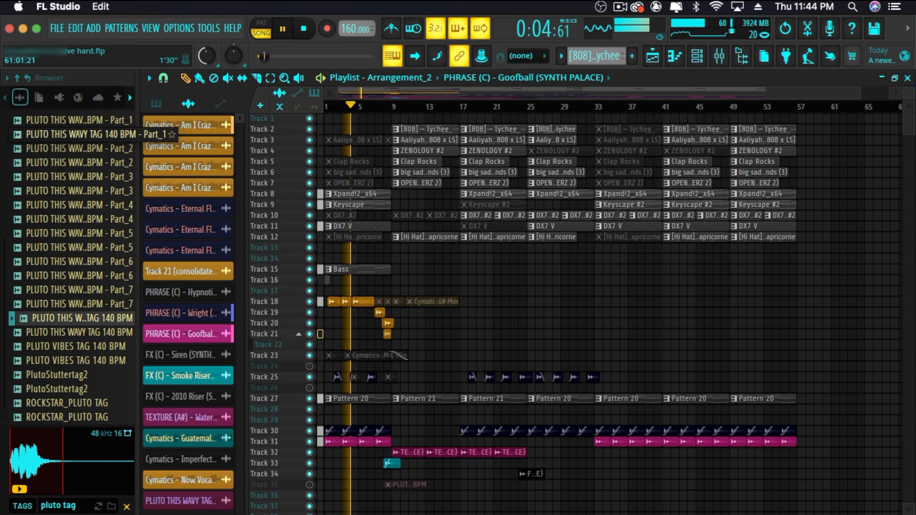
{"action": "scroll", "coordinate": [534, 182], "scroll_direction": "up", "scroll_amount": 3}
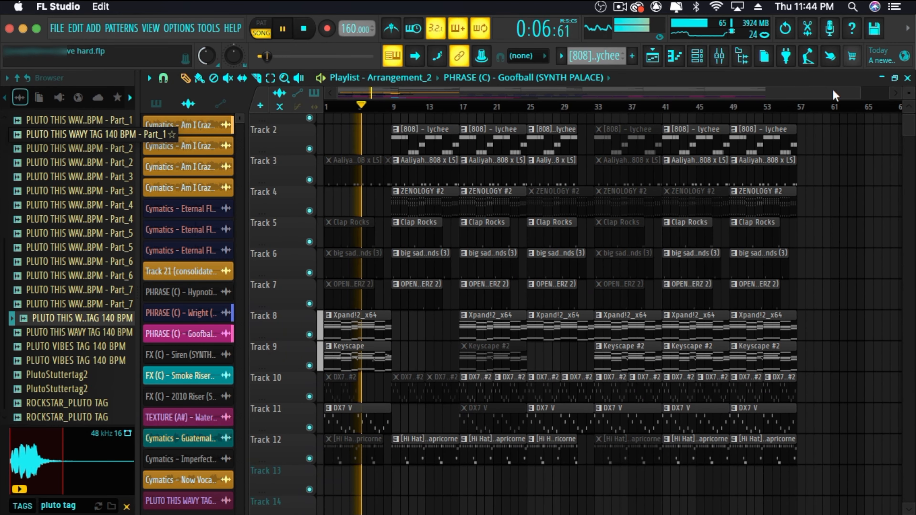
{"action": "left_click_drag", "start_coordinate": [859, 92], "coordinate": [471, 87]}
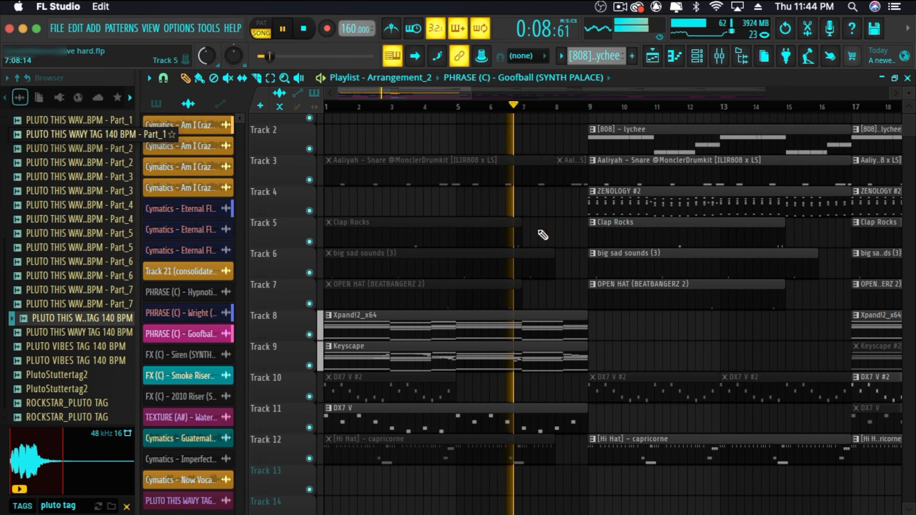
{"action": "scroll", "coordinate": [540, 232], "scroll_direction": "down", "scroll_amount": 4}
{"action": "scroll", "coordinate": [673, 250], "scroll_direction": "down", "scroll_amount": 8}
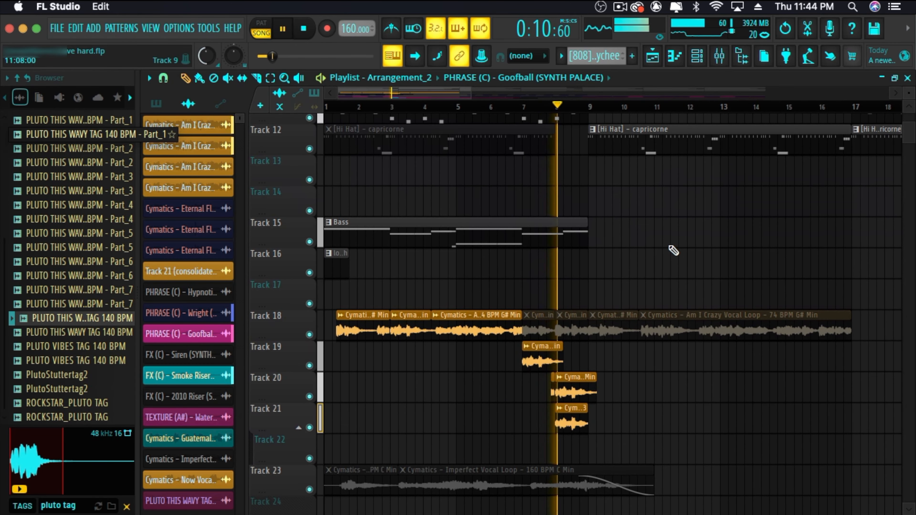
{"action": "scroll", "coordinate": [667, 244], "scroll_direction": "down", "scroll_amount": 11}
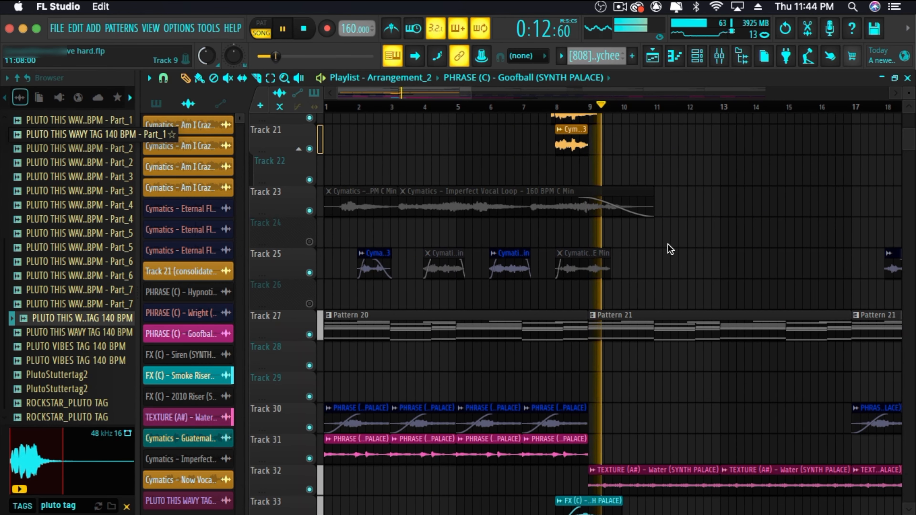
{"action": "scroll", "coordinate": [667, 244], "scroll_direction": "up", "scroll_amount": 18}
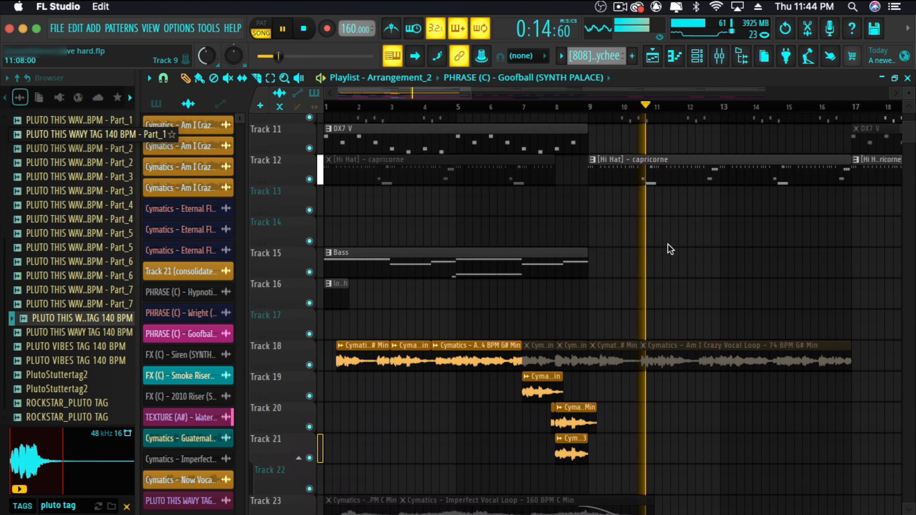
{"action": "scroll", "coordinate": [668, 244], "scroll_direction": "up", "scroll_amount": 4}
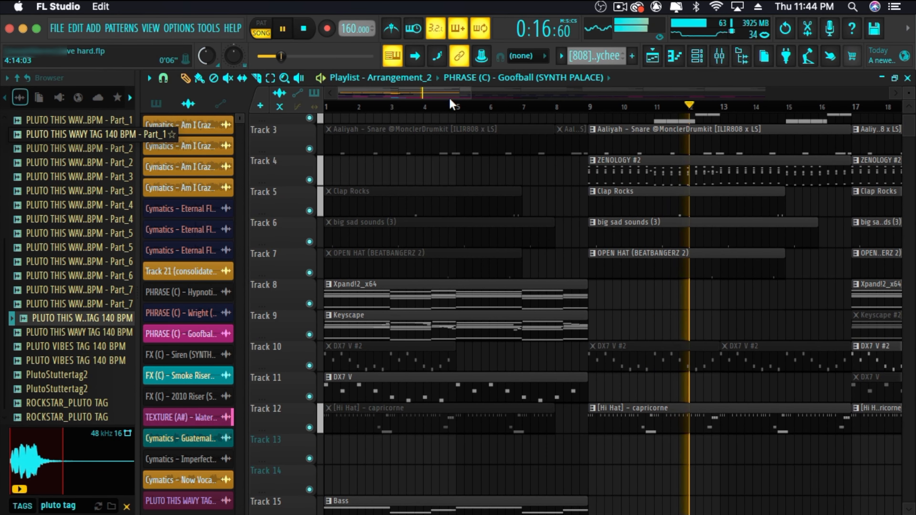
- Follow the playback into bars 14 to 31 and review which instrument, drum and vocal tracks play there
{"action": "left_click_drag", "start_coordinate": [450, 94], "coordinate": [523, 88]}
{"action": "scroll", "coordinate": [495, 233], "scroll_direction": "up", "scroll_amount": 2}
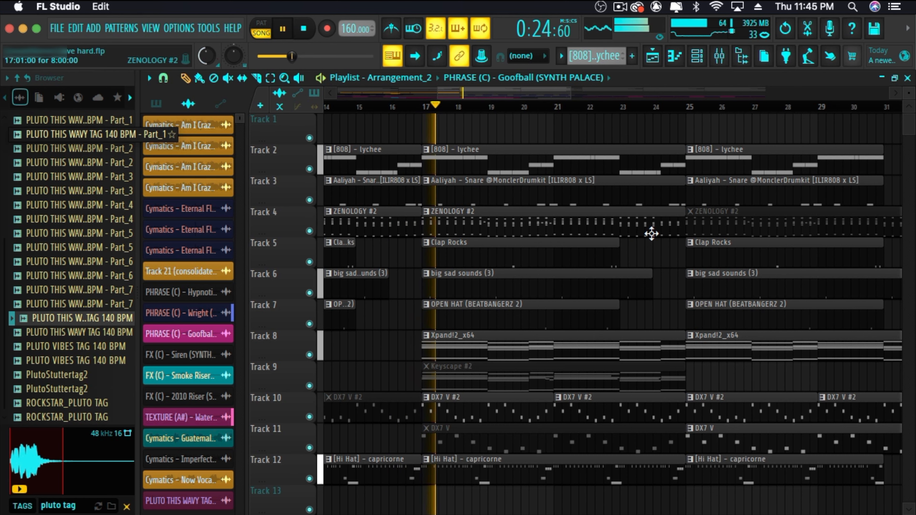
{"action": "scroll", "coordinate": [651, 234], "scroll_direction": "down", "scroll_amount": 7}
{"action": "scroll", "coordinate": [651, 234], "scroll_direction": "down", "scroll_amount": 4}
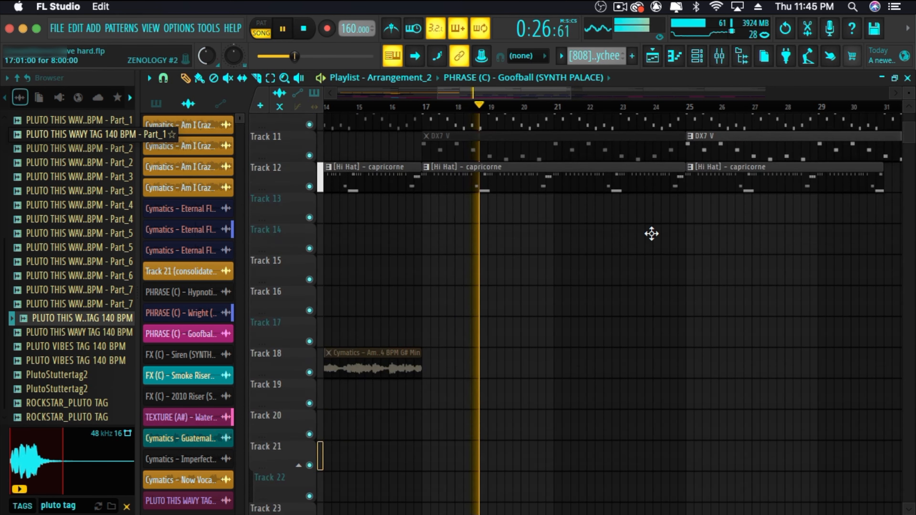